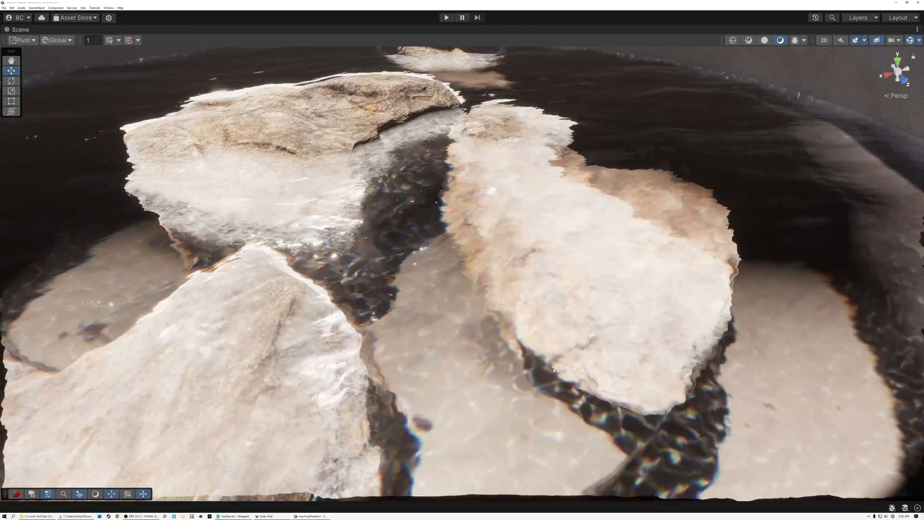
Examine the water caustics projected on the pool's rocks, walls and floor from several viewpoints.
{"action": "right_click_drag", "start_coordinate": [539, 369], "coordinate": [391, 294]}
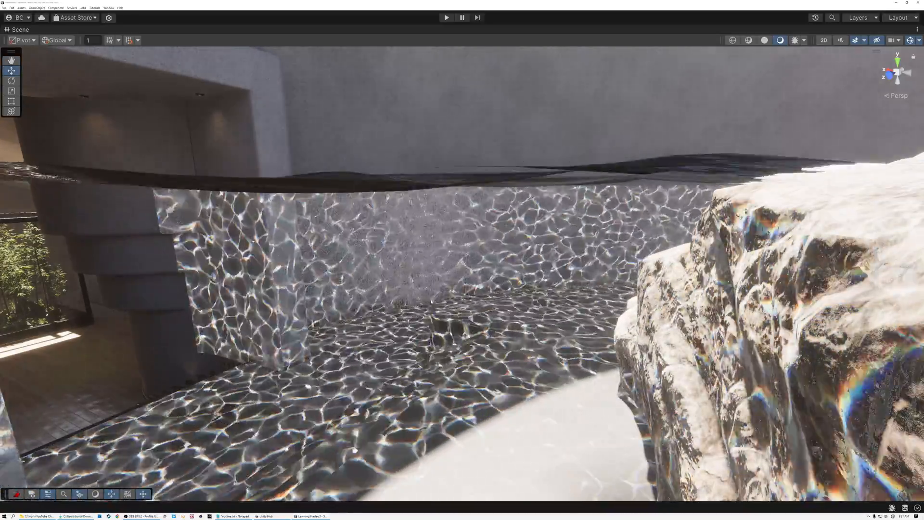
{"action": "right_click_drag", "start_coordinate": [430, 285], "coordinate": [468, 281]}
{"action": "key", "text": "w"}
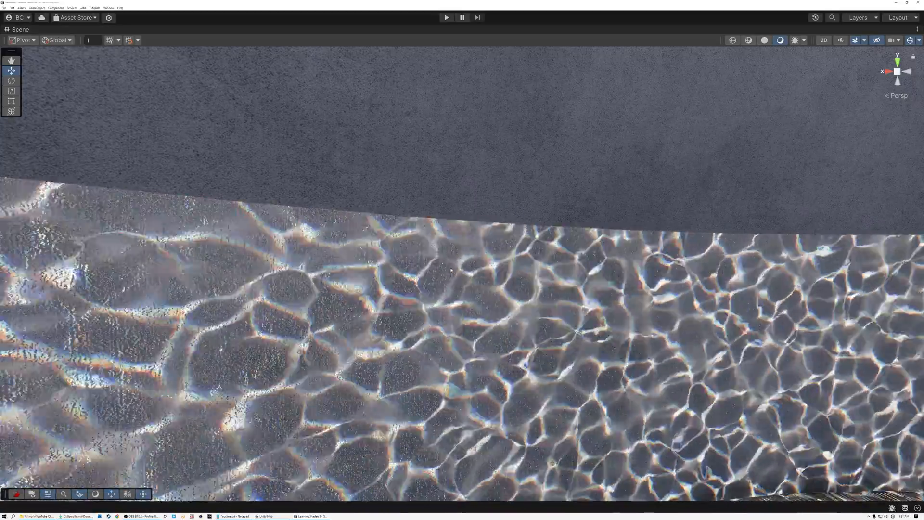
{"action": "right_click_drag", "start_coordinate": [451, 270], "coordinate": [647, 311]}
{"action": "key", "text": "w"}
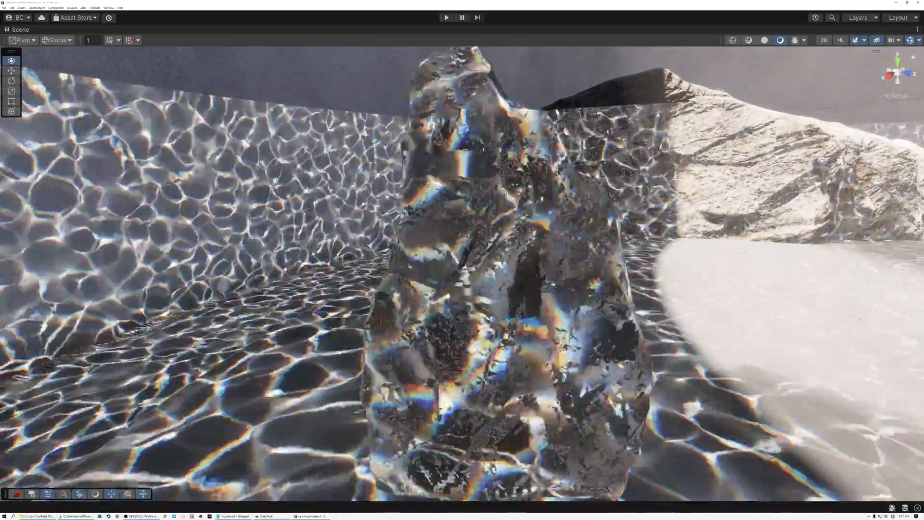
{"action": "right_click_drag", "start_coordinate": [457, 254], "coordinate": [455, 260]}
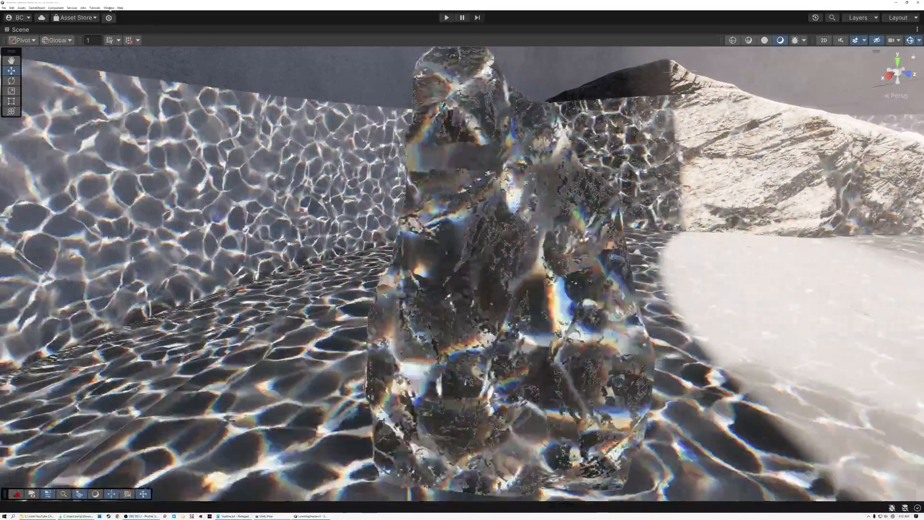
Open the Rendering Debugger, display the Normal common material property and inspect the upright rock up close.
{"action": "left_click", "coordinate": [109, 8]}
{"action": "mouse_move", "coordinate": [125, 99]}
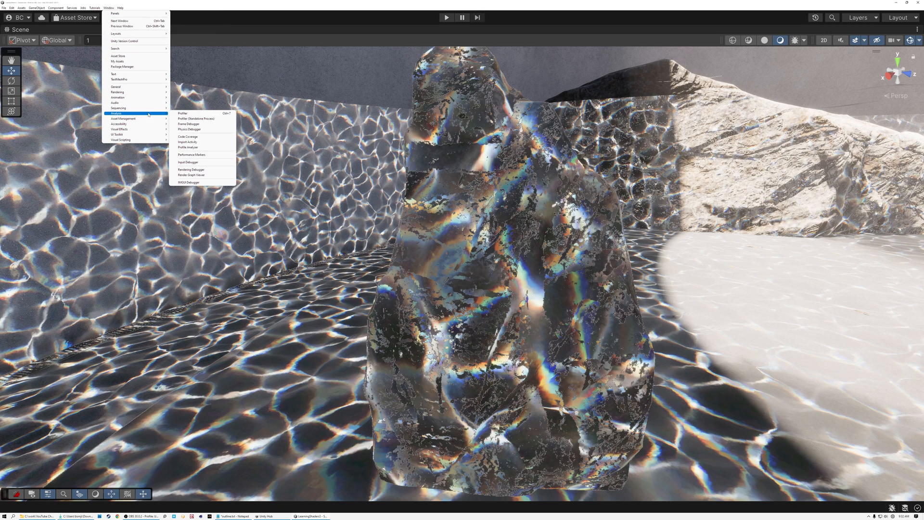
{"action": "left_click", "coordinate": [193, 169]}
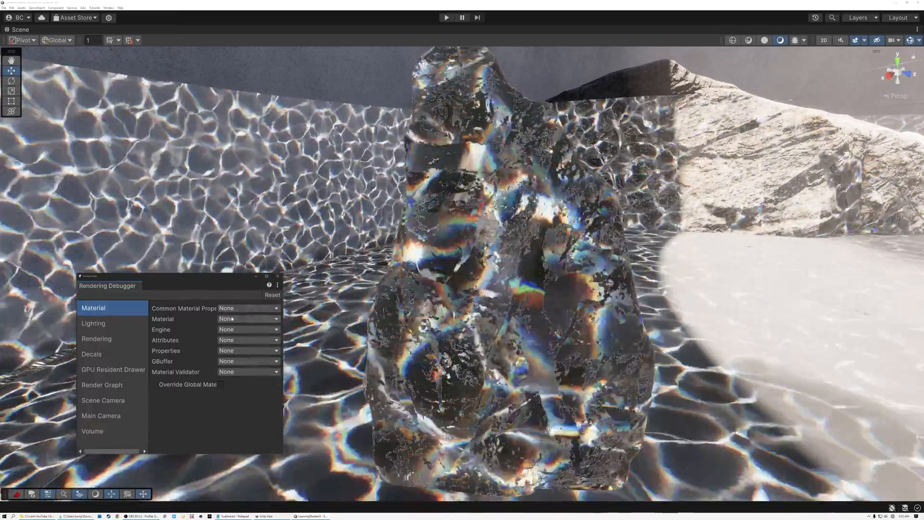
{"action": "left_click", "coordinate": [233, 318]}
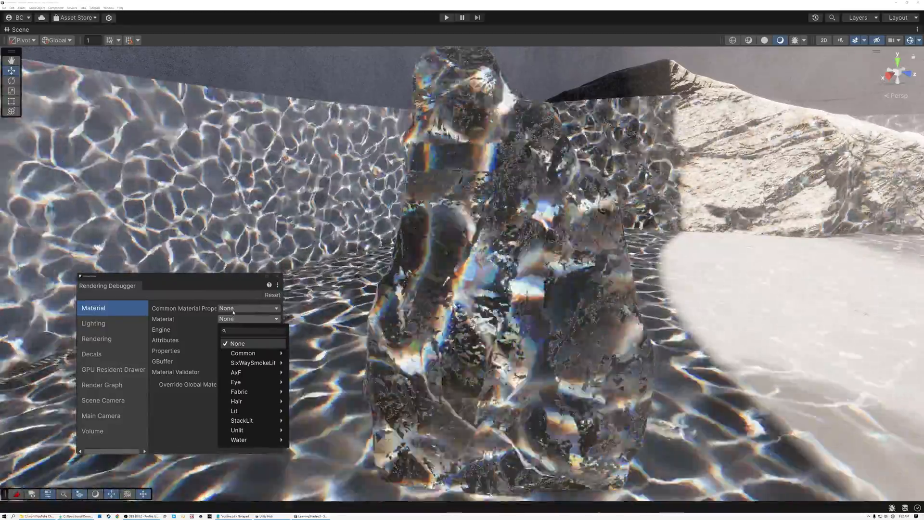
{"action": "left_click", "coordinate": [234, 308]}
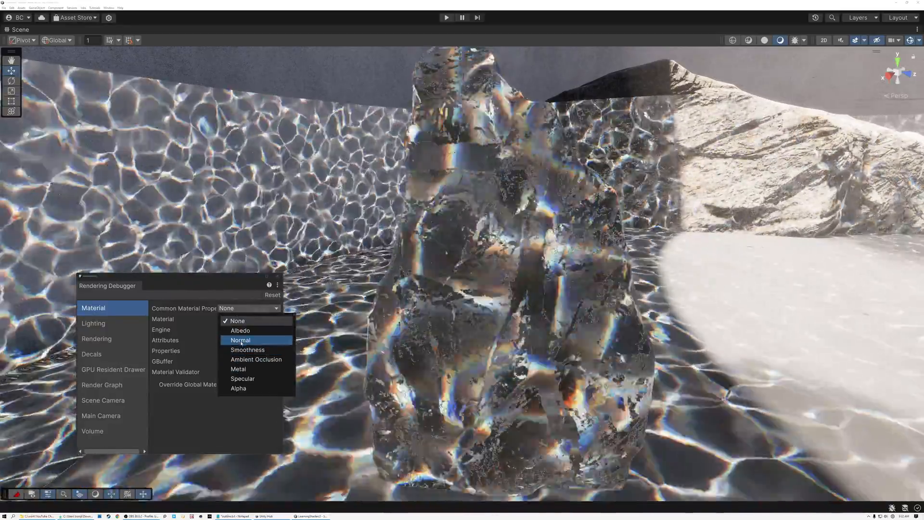
{"action": "left_click", "coordinate": [241, 340]}
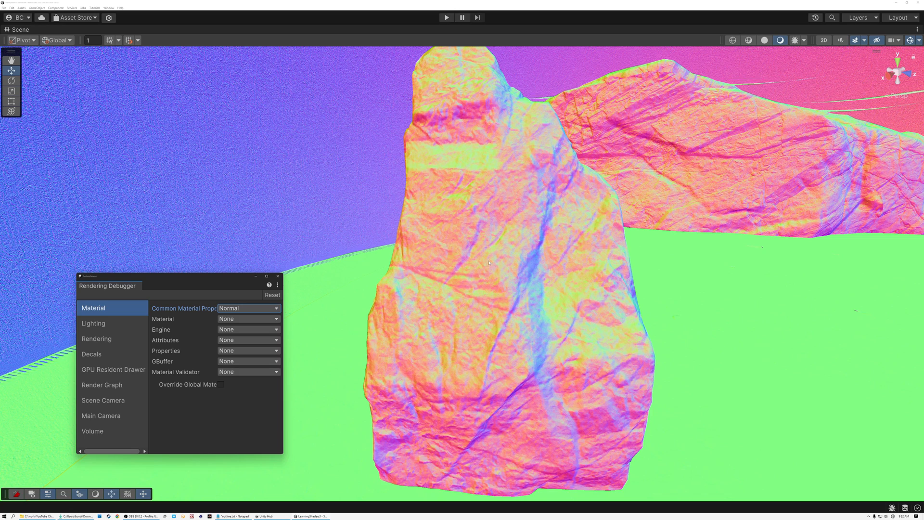
{"action": "right_click_drag", "start_coordinate": [493, 263], "coordinate": [505, 271]}
{"action": "key", "text": "w"}
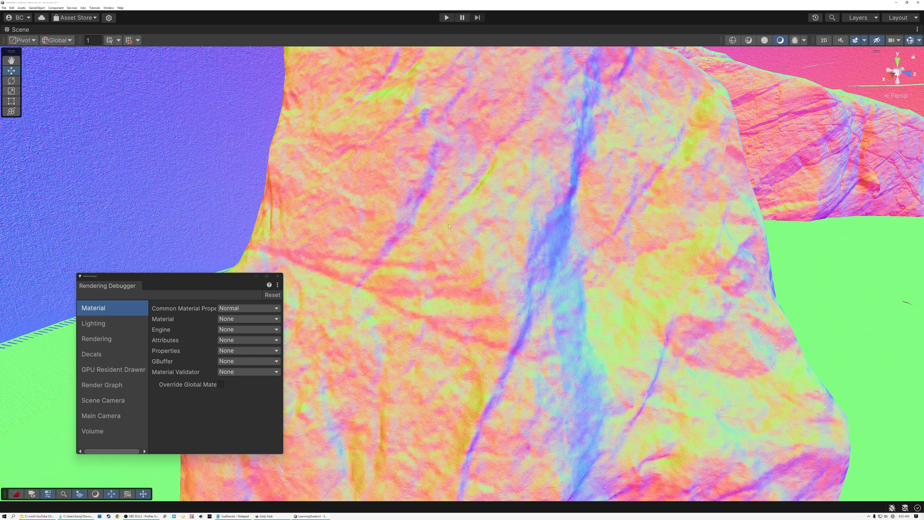
Set the common material property display to None to compare the caustics around the rock, then return it to Normal.
{"action": "left_click", "coordinate": [241, 309]}
{"action": "left_click", "coordinate": [241, 321]}
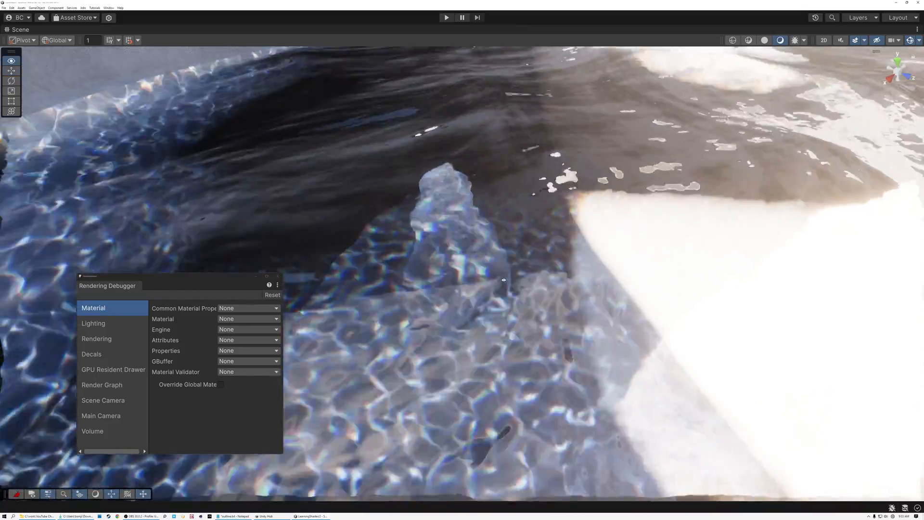
{"action": "right_click_drag", "start_coordinate": [590, 327], "coordinate": [501, 291]}
{"action": "left_click", "coordinate": [237, 310]}
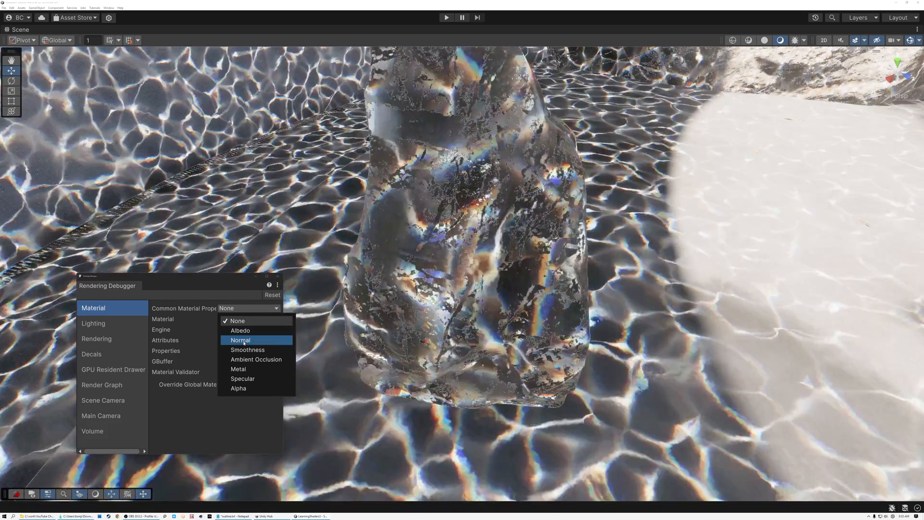
{"action": "left_click", "coordinate": [240, 340]}
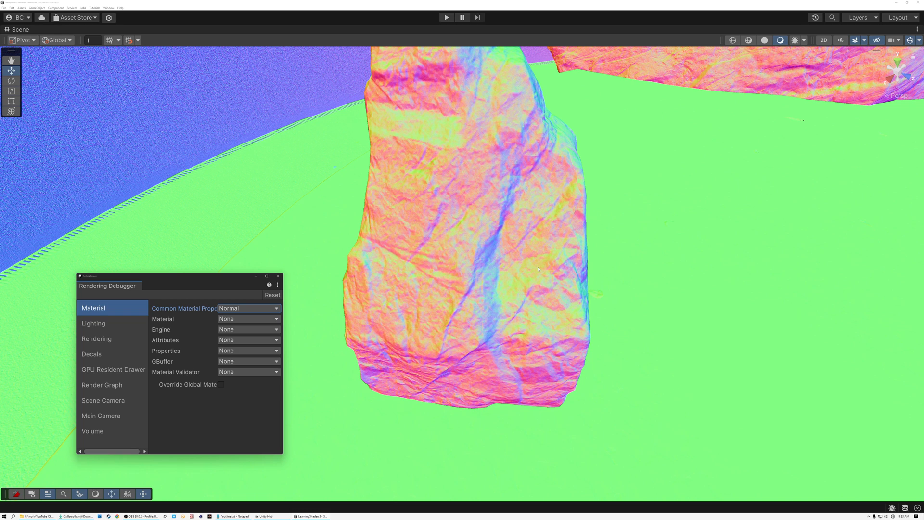
Restore the full editor layout and examine the DecalExample graph's projection nodes, texture samplers and Swizzle node.
{"action": "left_click", "coordinate": [23, 32]}
{"action": "double_click", "coordinate": [22, 31]}
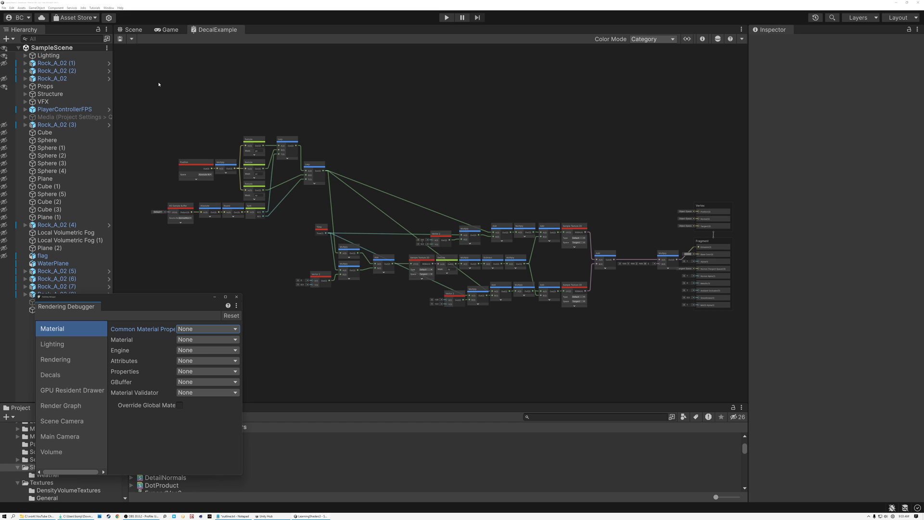
{"action": "left_click_drag", "start_coordinate": [148, 87], "coordinate": [259, 179]}
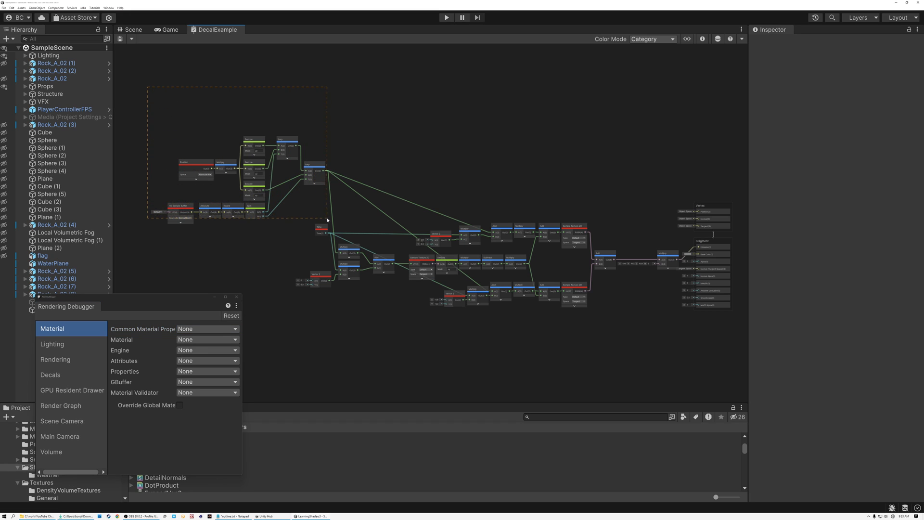
{"action": "left_click_drag", "start_coordinate": [320, 217], "coordinate": [320, 217]}
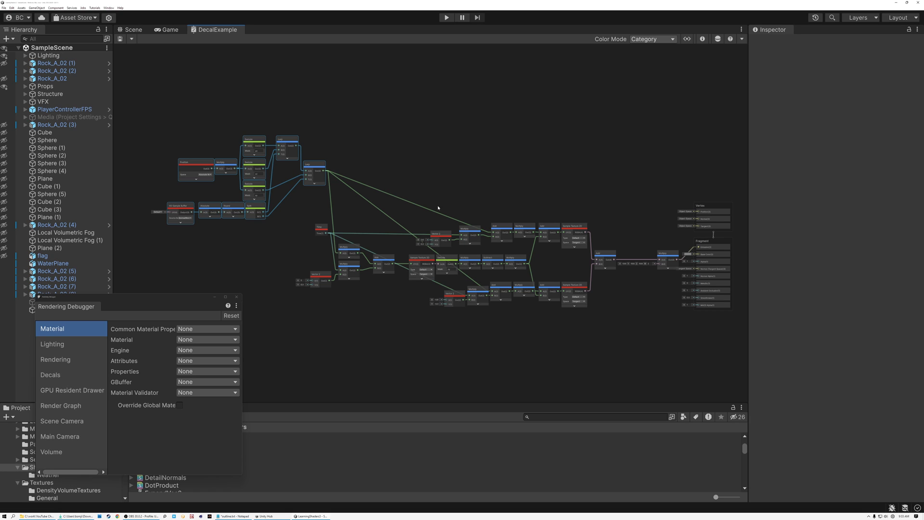
{"action": "left_click", "coordinate": [575, 249]}
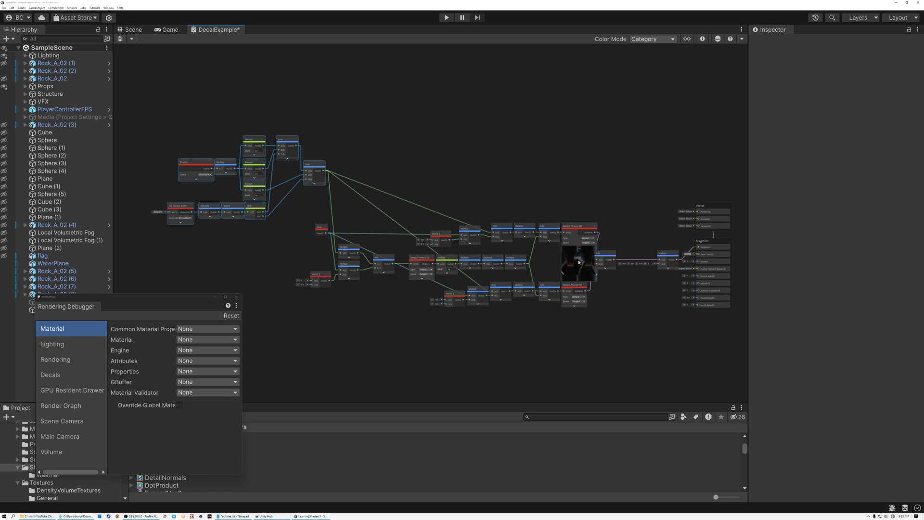
{"action": "left_click", "coordinate": [573, 278]}
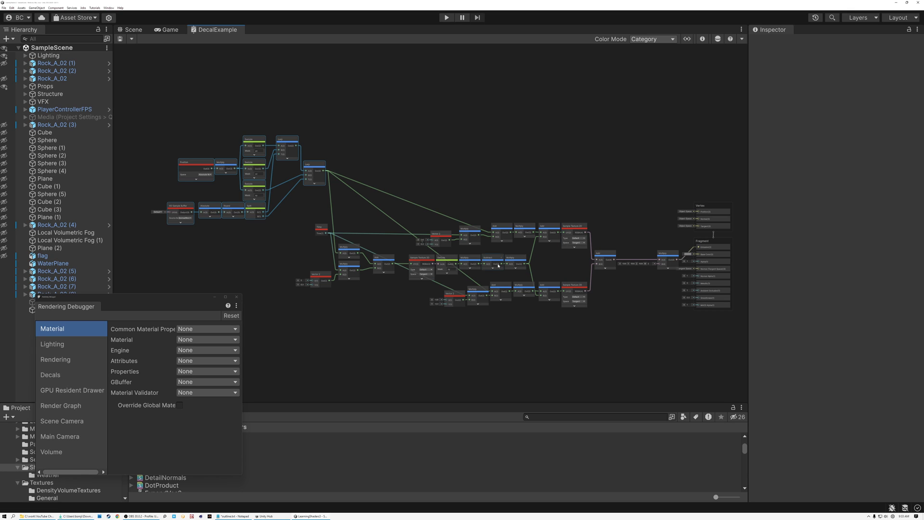
{"action": "left_click", "coordinate": [426, 263]}
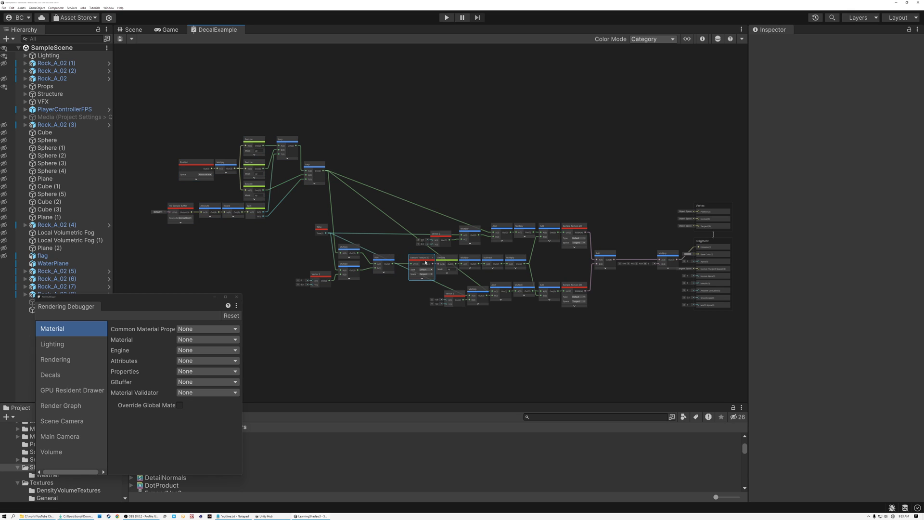
{"action": "scroll", "coordinate": [431, 260], "scroll_direction": "up", "scroll_amount": 10}
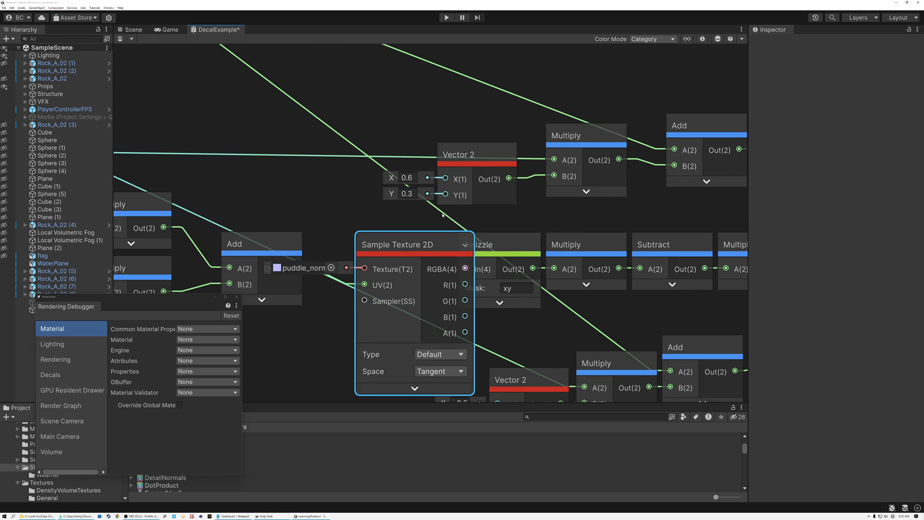
{"action": "key", "text": "f"}
{"action": "left_click", "coordinate": [471, 168]}
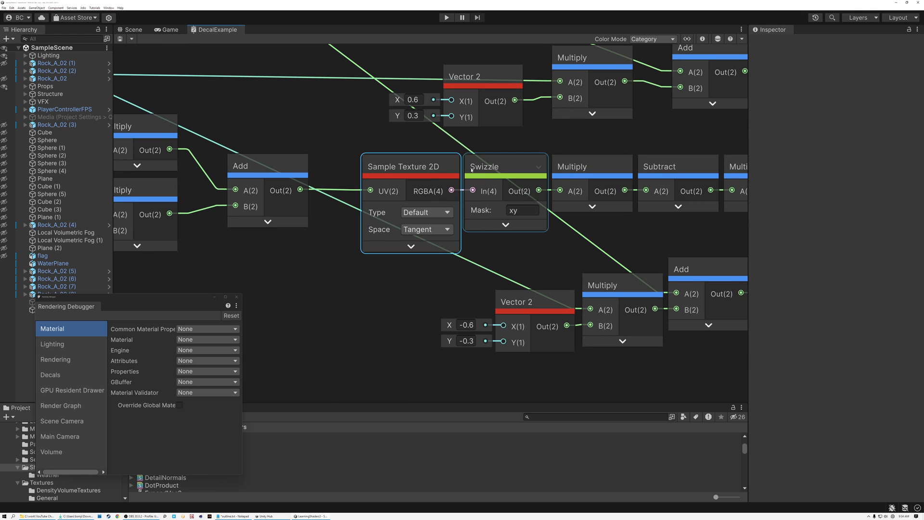
Move the HD Sample Buffer node farther away from the Absolute node to free space between them.
{"action": "key", "text": "a"}
{"action": "middle_click_drag", "start_coordinate": [367, 147], "coordinate": [667, 251]}
{"action": "middle_click_drag", "start_coordinate": [311, 233], "coordinate": [466, 268]}
{"action": "scroll", "coordinate": [373, 203], "scroll_direction": "up", "scroll_amount": 6}
{"action": "left_click", "coordinate": [424, 225]}
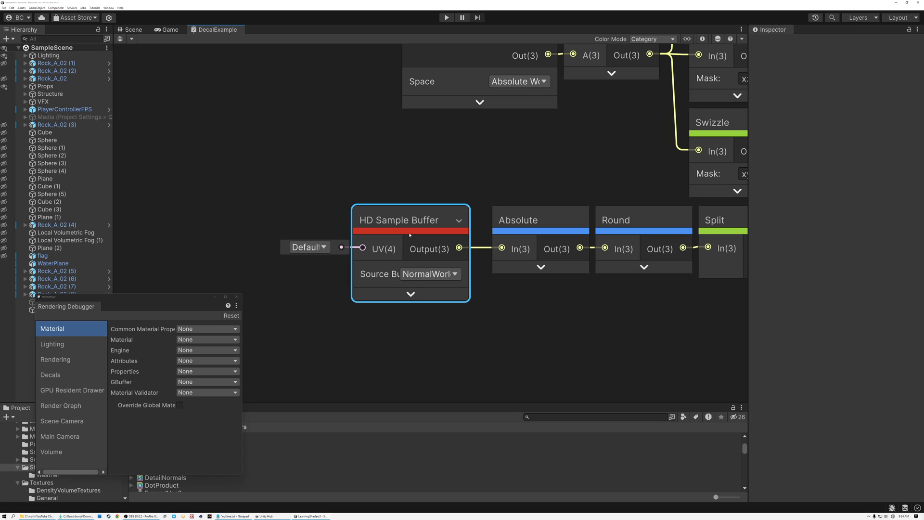
{"action": "left_click_drag", "start_coordinate": [419, 233], "coordinate": [356, 233]}
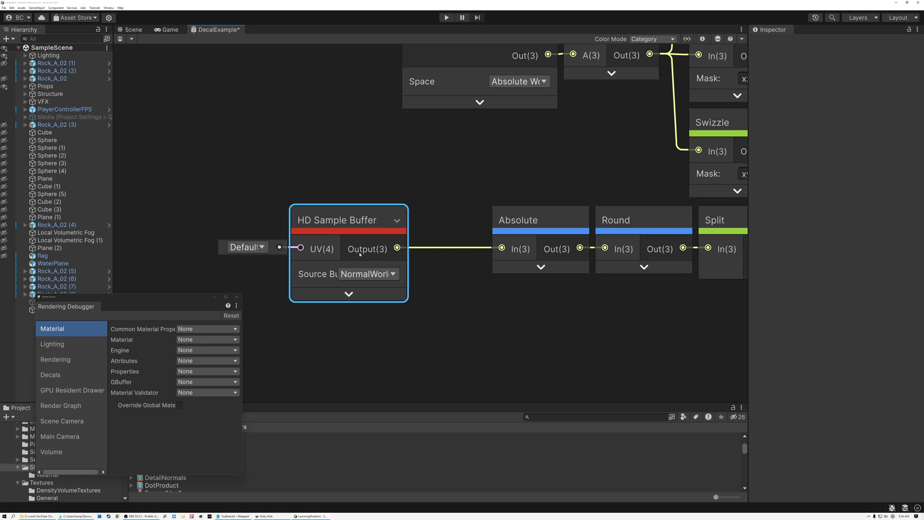
Examine the position Swizzle nodes and the HD Sample Buffer node that supplies the world normal.
{"action": "scroll", "coordinate": [370, 291], "scroll_direction": "down", "scroll_amount": 6}
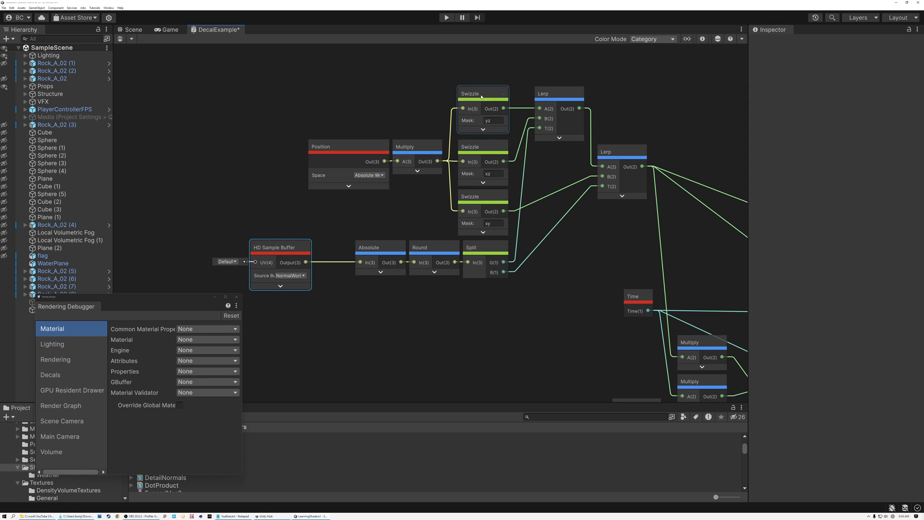
{"action": "left_click", "coordinate": [481, 197]}
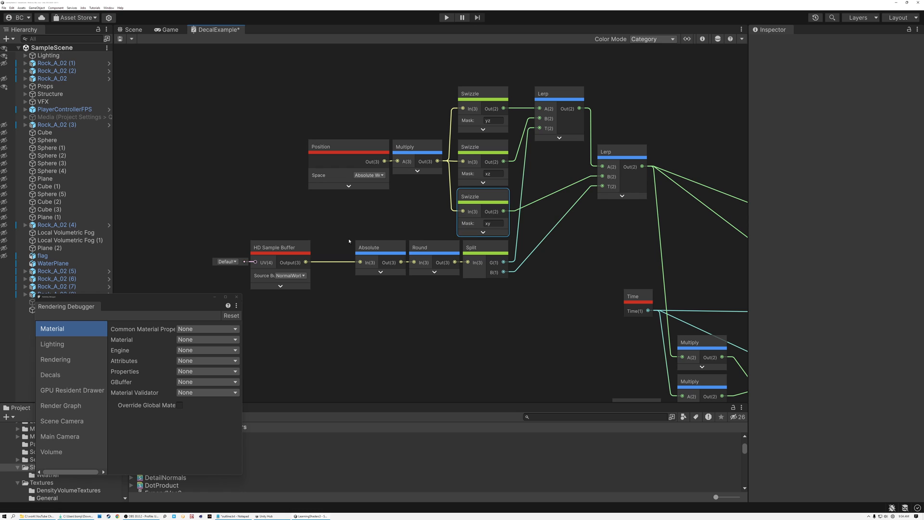
{"action": "middle_click_drag", "start_coordinate": [321, 227], "coordinate": [407, 190]}
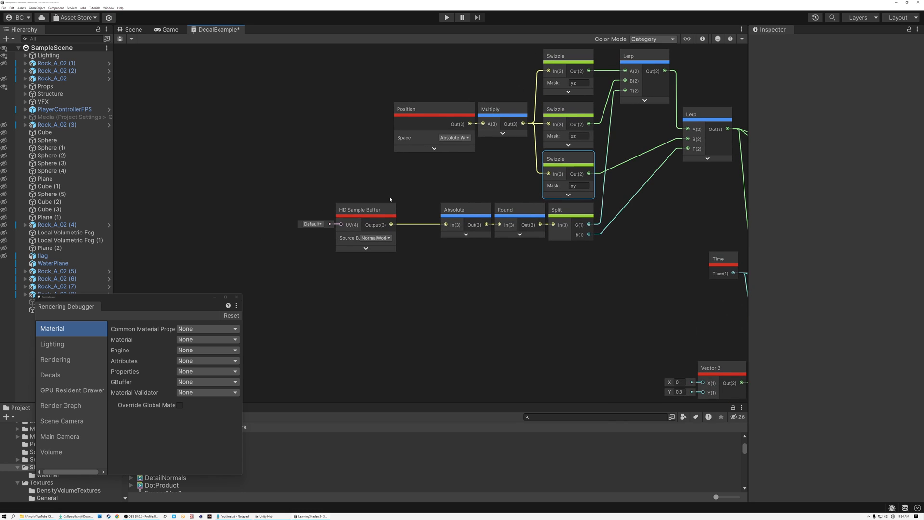
{"action": "scroll", "coordinate": [354, 213], "scroll_direction": "up", "scroll_amount": 4}
{"action": "left_click", "coordinate": [374, 210]}
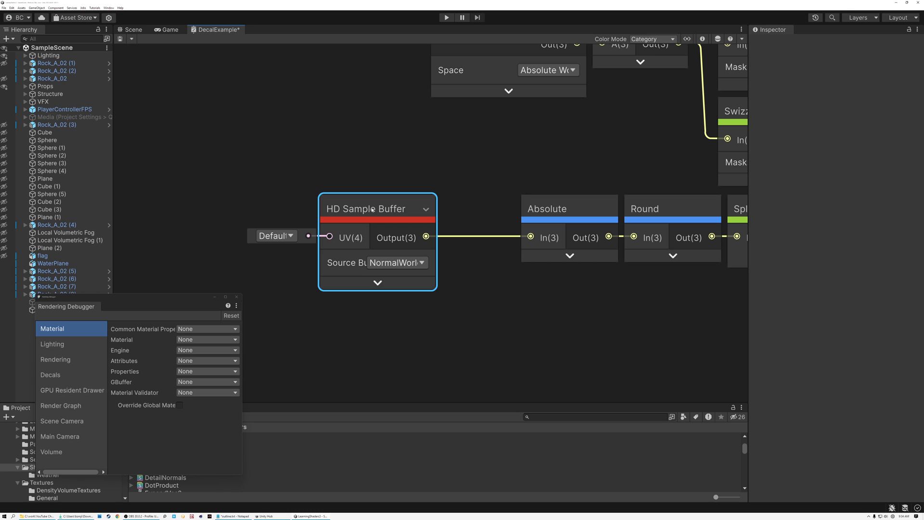
{"action": "key", "text": "f"}
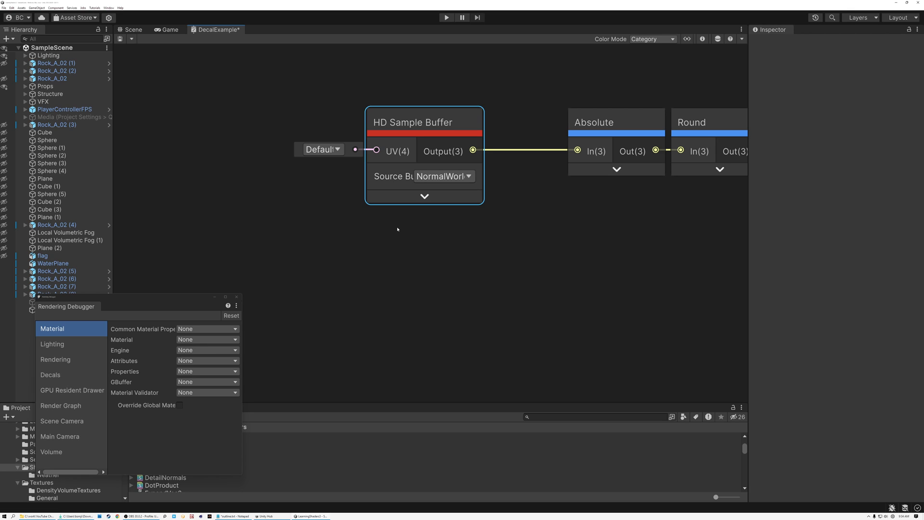
Add a Position node below the HD Sample Buffer, set its space to Absolute World and collapse its preview.
{"action": "middle_click_drag", "start_coordinate": [357, 250], "coordinate": [421, 238]}
{"action": "left_click", "coordinate": [351, 248]}
{"action": "key", "text": "space"}
{"action": "type", "text": "pos"}
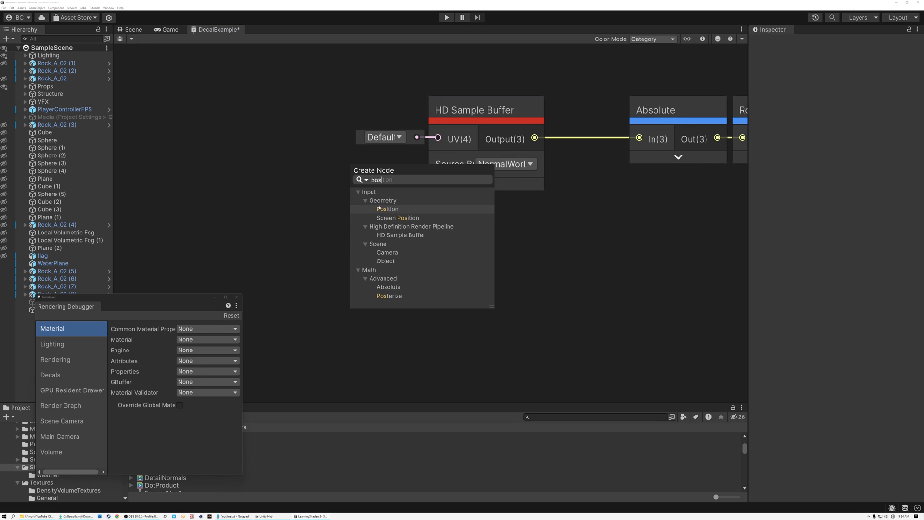
{"action": "left_click", "coordinate": [386, 209]}
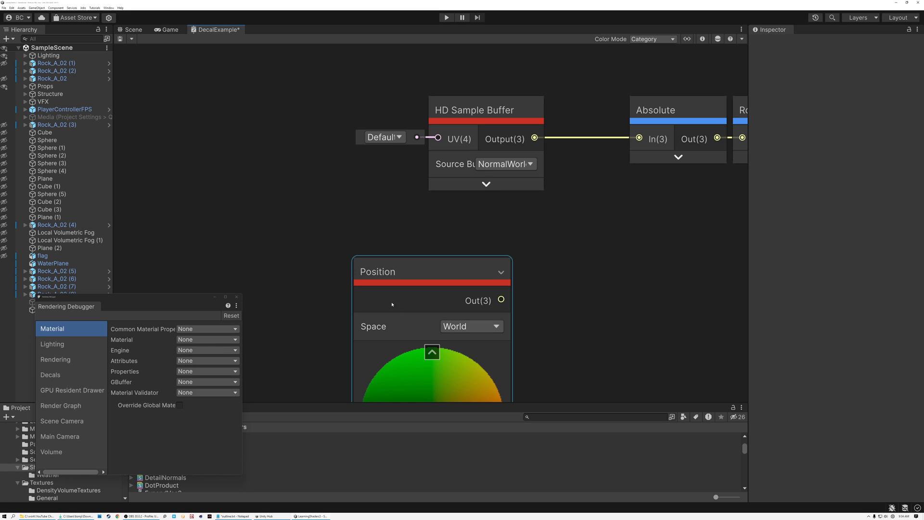
{"action": "left_click", "coordinate": [455, 327]}
{"action": "left_click", "coordinate": [464, 382]}
{"action": "left_click", "coordinate": [432, 353]}
{"action": "left_click_drag", "start_coordinate": [419, 270], "coordinate": [347, 257]}
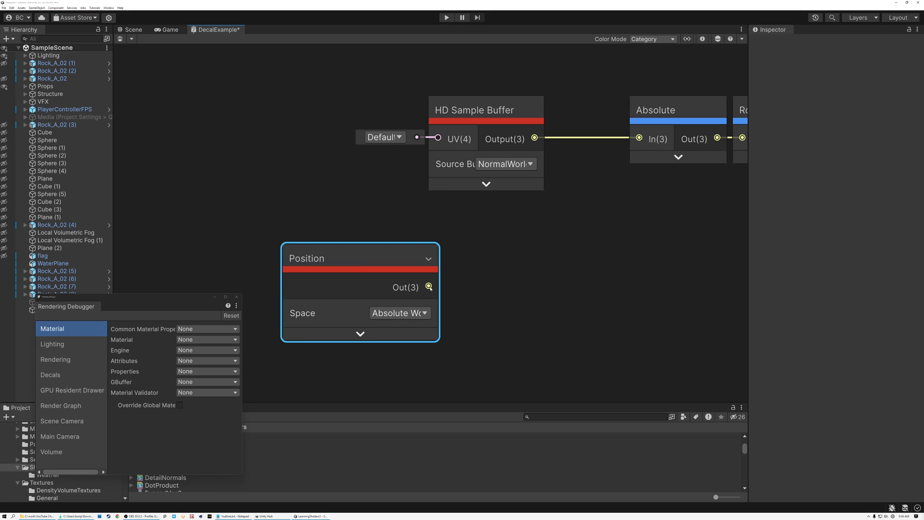
Create a DDY node fed by the new Position node's output and collapse its preview.
{"action": "left_click_drag", "start_coordinate": [429, 287], "coordinate": [504, 269]}
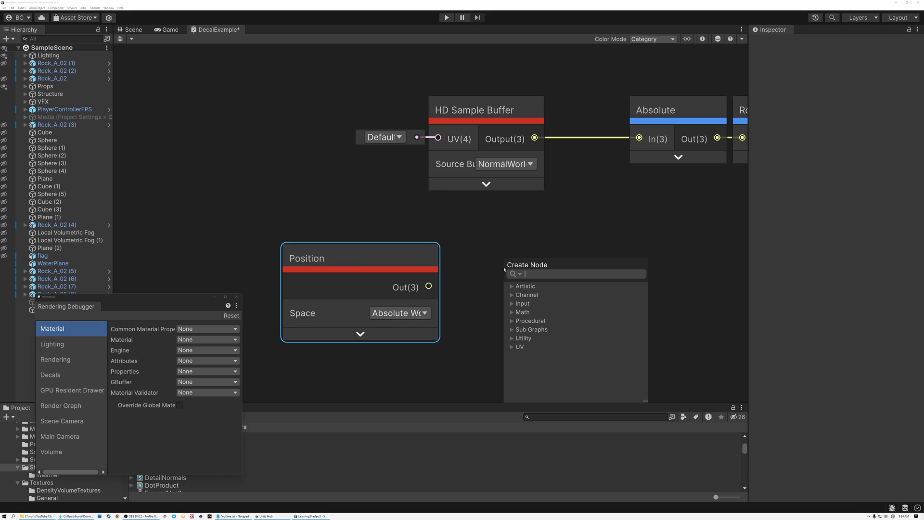
{"action": "type", "text": "ddy"}
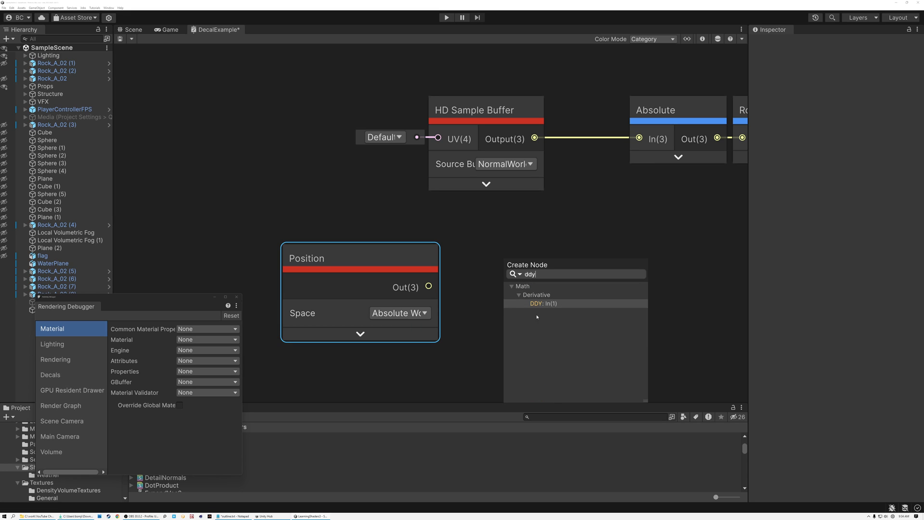
{"action": "left_click", "coordinate": [538, 305]}
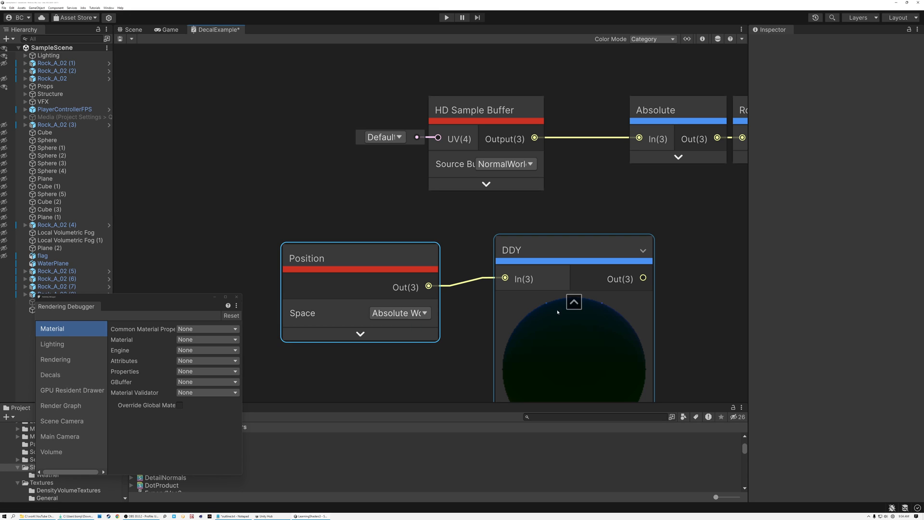
{"action": "left_click", "coordinate": [574, 299]}
Create a DDX node below the DDY node, fed by the Position node's output.
{"action": "left_click_drag", "start_coordinate": [380, 261], "coordinate": [501, 349]}
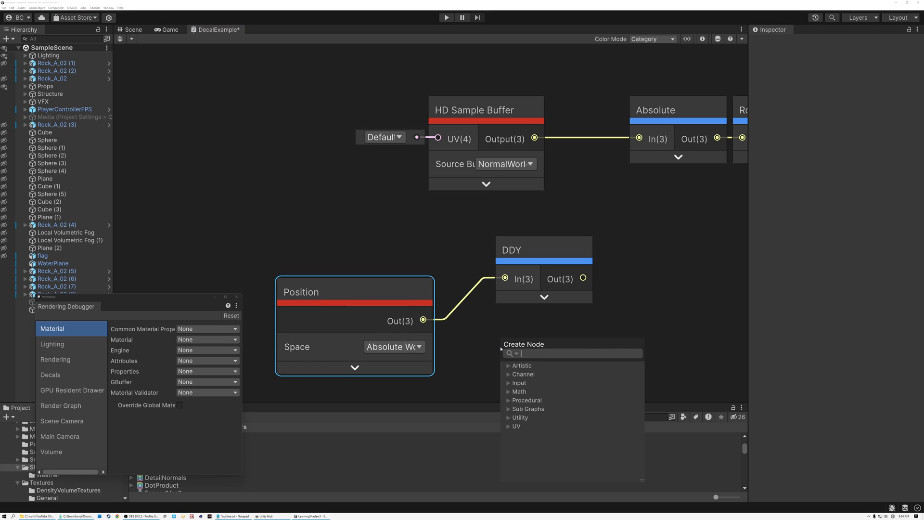
{"action": "type", "text": "ddx"}
{"action": "left_click", "coordinate": [537, 383]}
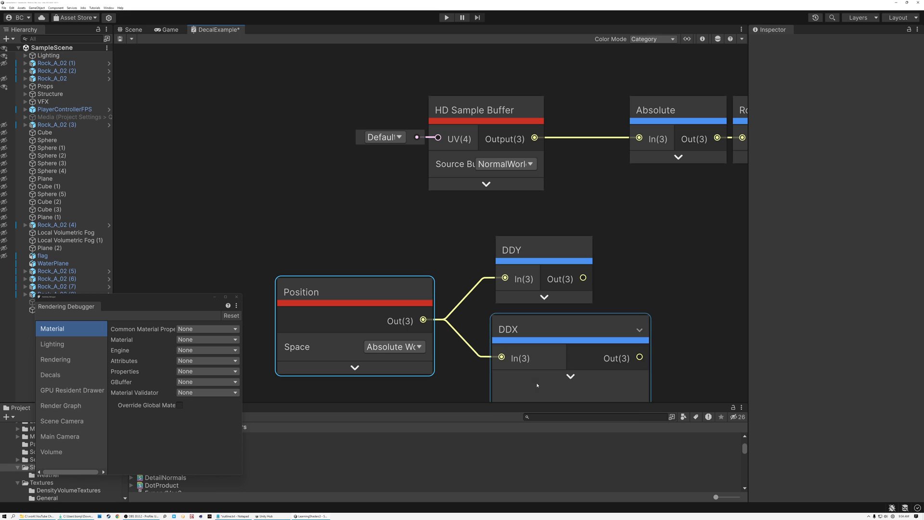
Maximize the shader graph view without the floating Rendering Debugger and collapse the DDX node's preview.
{"action": "double_click", "coordinate": [217, 29]}
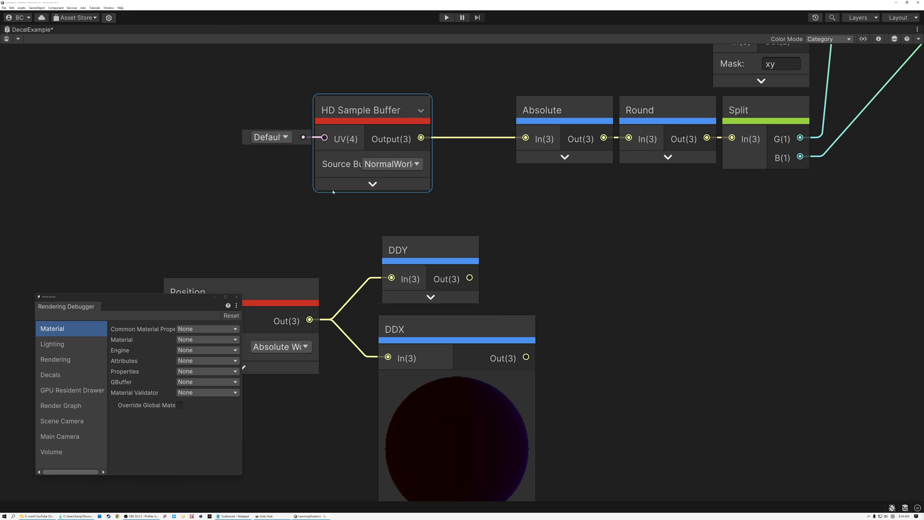
{"action": "left_click", "coordinate": [236, 296]}
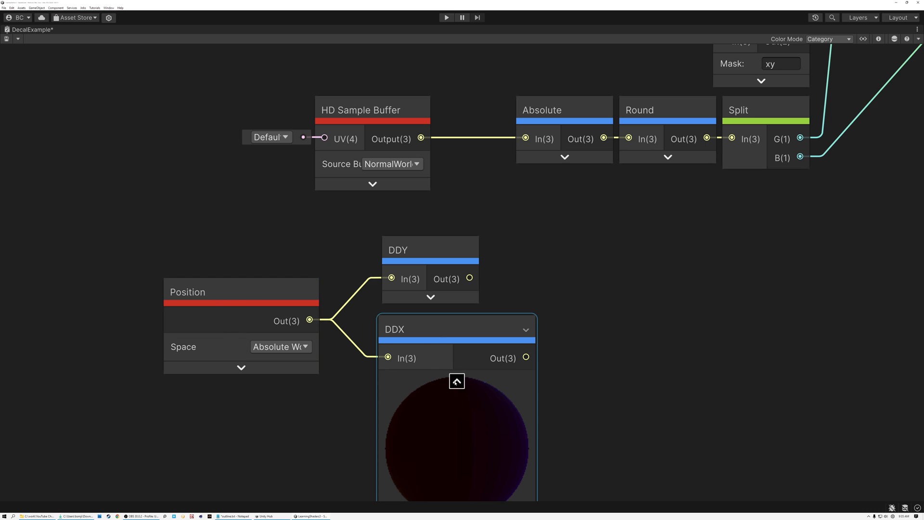
{"action": "left_click", "coordinate": [456, 380]}
Align the DDY node above the DDX node with a wider gap, and move the Position node slightly closer to them.
{"action": "left_click", "coordinate": [414, 254]}
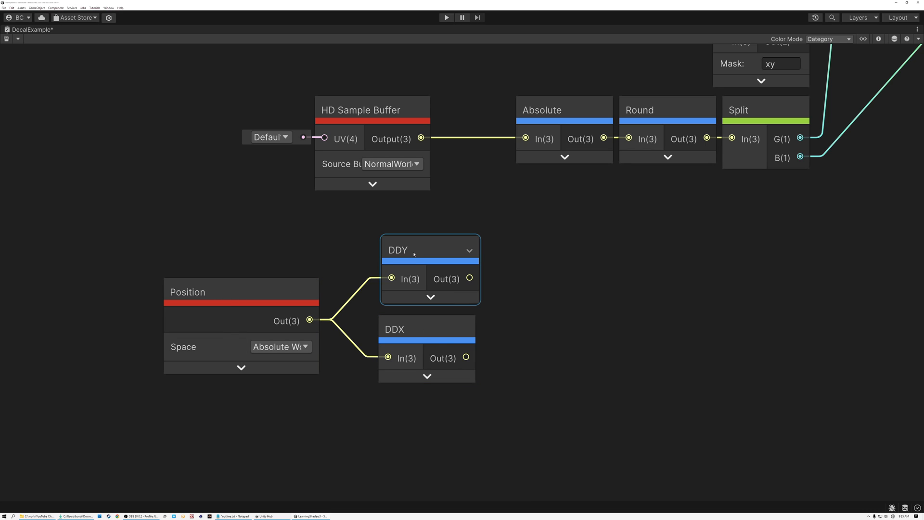
{"action": "left_click_drag", "start_coordinate": [243, 302], "coordinate": [251, 297]}
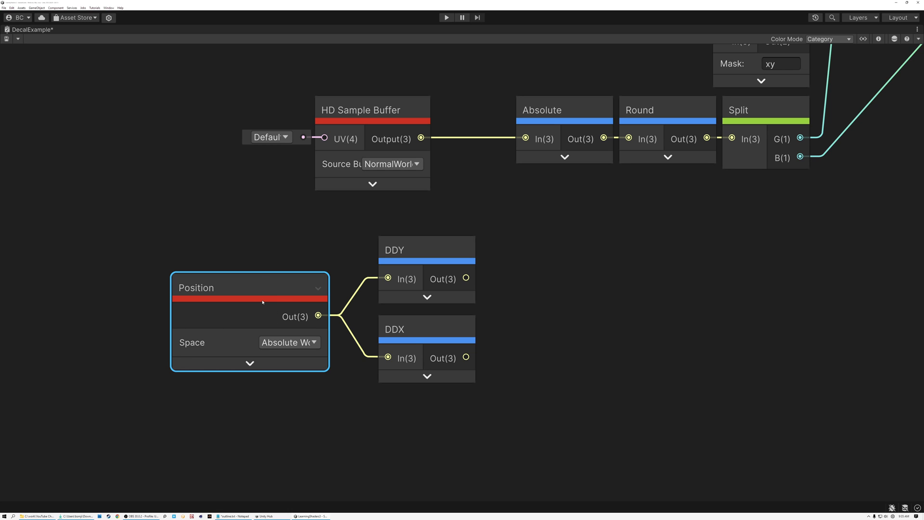
{"action": "left_click_drag", "start_coordinate": [430, 251], "coordinate": [431, 237]}
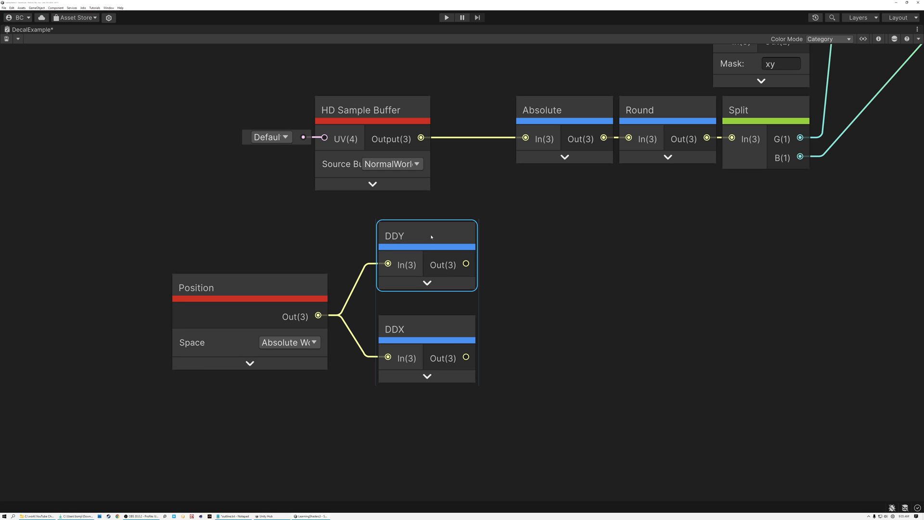
{"action": "left_click_drag", "start_coordinate": [423, 330], "coordinate": [419, 334]}
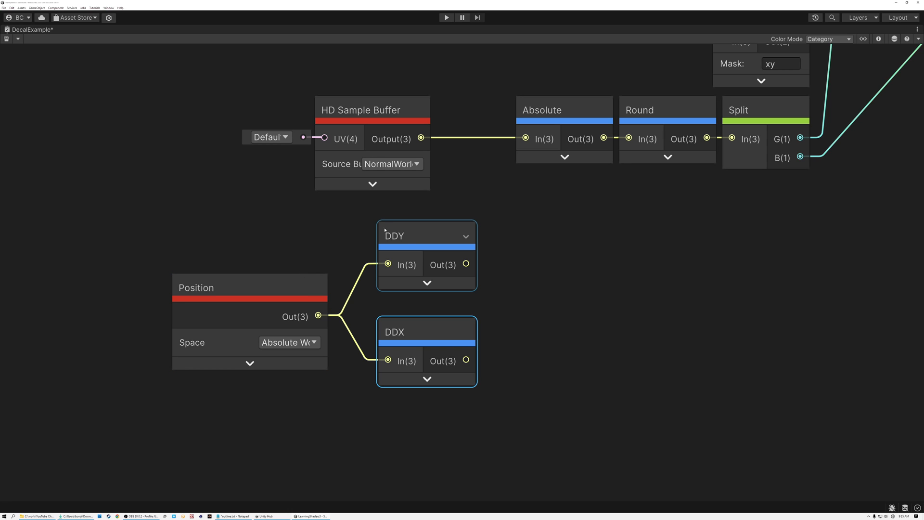
{"action": "left_click", "coordinate": [422, 238]}
{"action": "left_click", "coordinate": [426, 331]}
Create a Cross Product node with DDY feeding A and DDX feeding B, and collapse its preview.
{"action": "left_click_drag", "start_coordinate": [466, 264], "coordinate": [528, 303]}
{"action": "type", "text": "cro"}
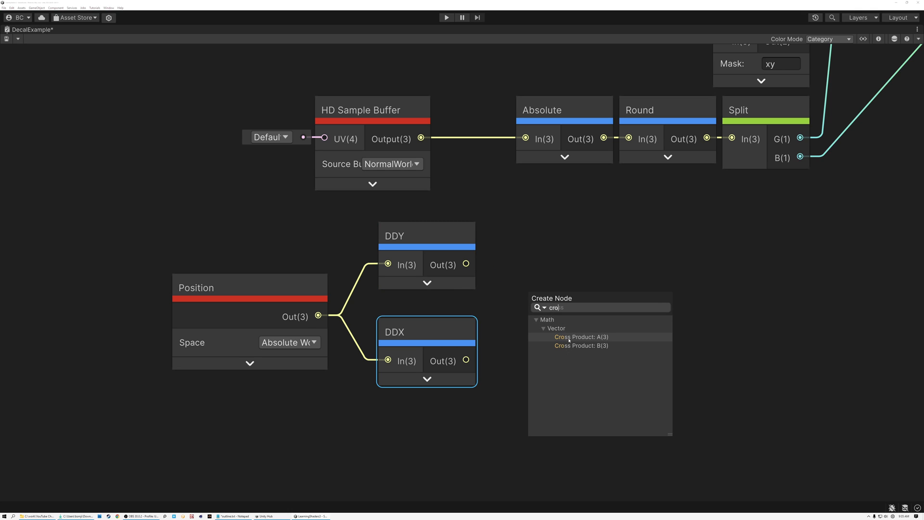
{"action": "left_click", "coordinate": [580, 337]}
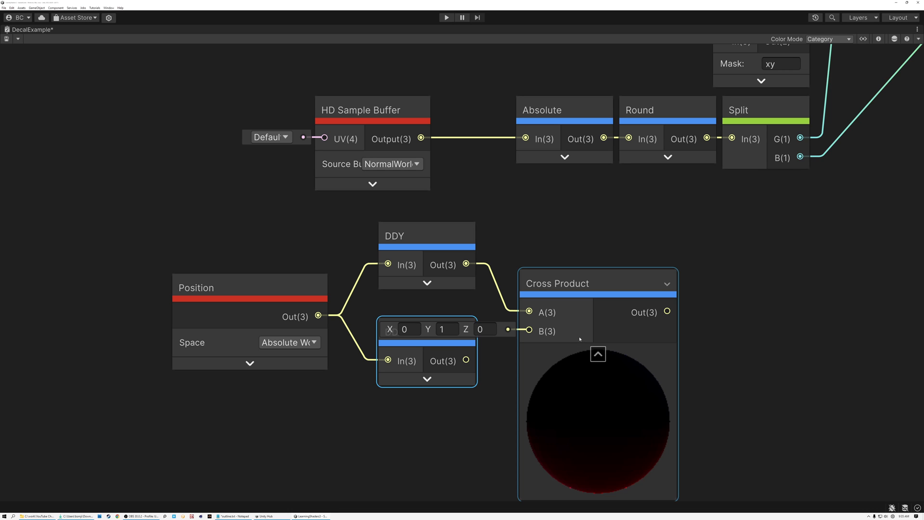
{"action": "left_click_drag", "start_coordinate": [466, 360], "coordinate": [529, 331]}
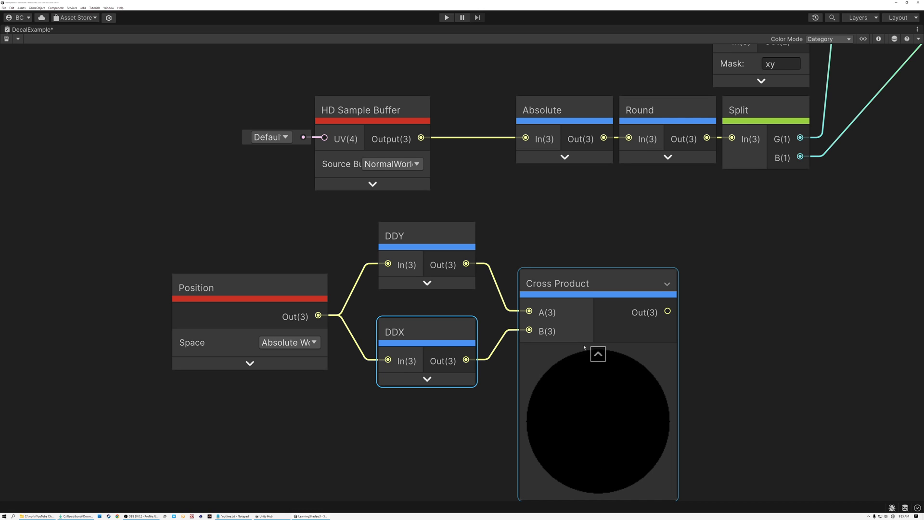
{"action": "left_click", "coordinate": [598, 355]}
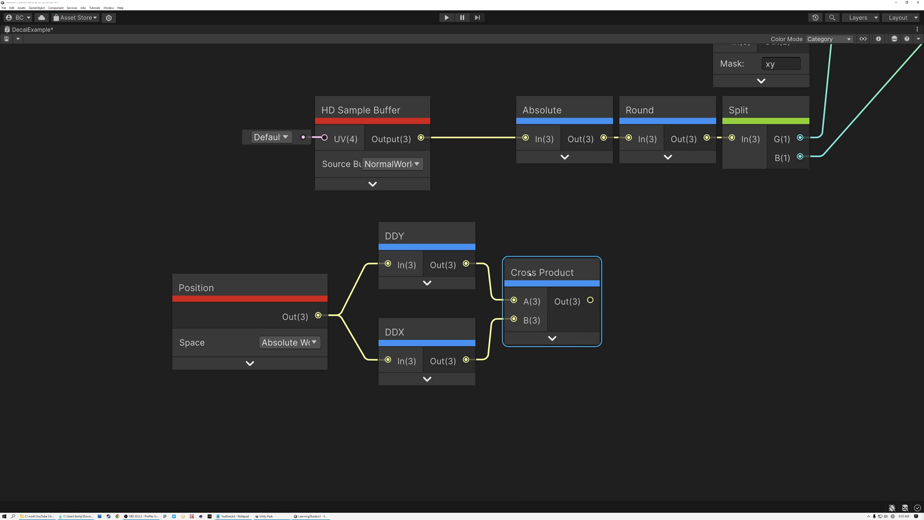
Create a Normalize node fed by the Cross Product output and align it beside the Cross Product node.
{"action": "left_click_drag", "start_coordinate": [589, 300], "coordinate": [634, 301]}
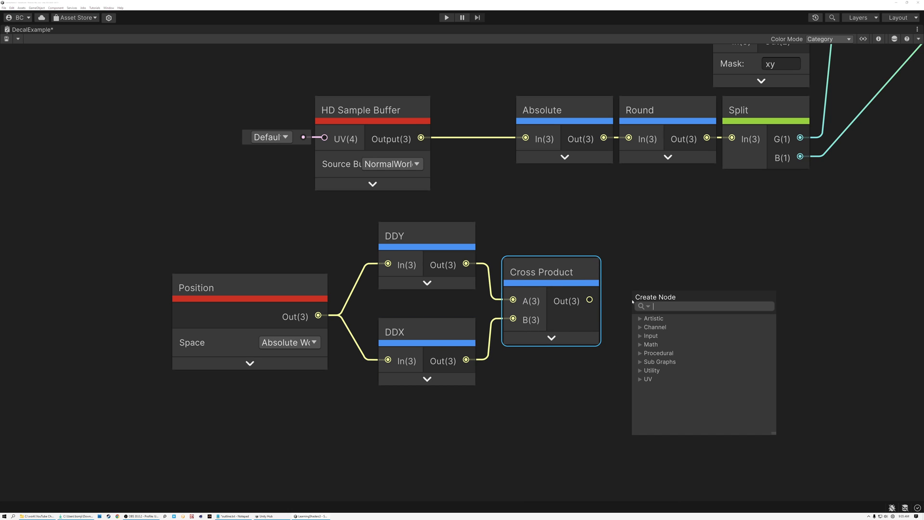
{"action": "type", "text": "normalize"}
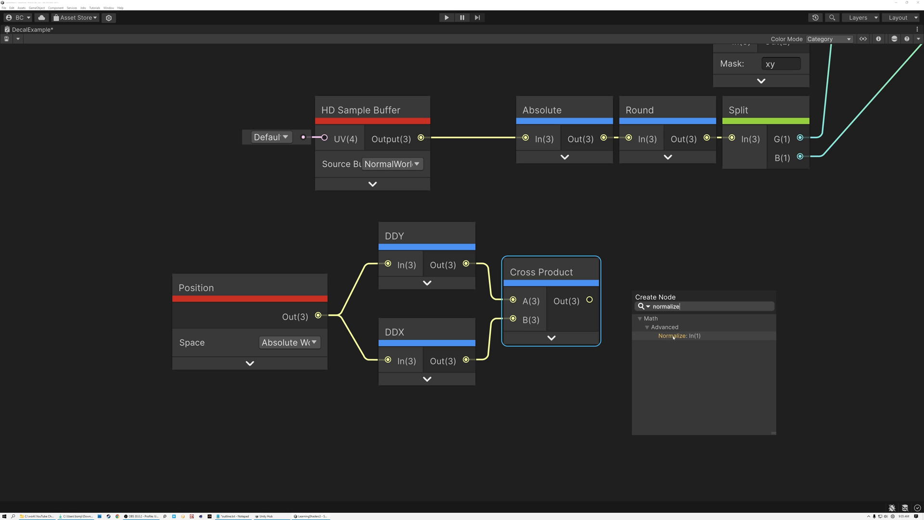
{"action": "left_click", "coordinate": [673, 336]}
{"action": "left_click_drag", "start_coordinate": [657, 283], "coordinate": [650, 271]}
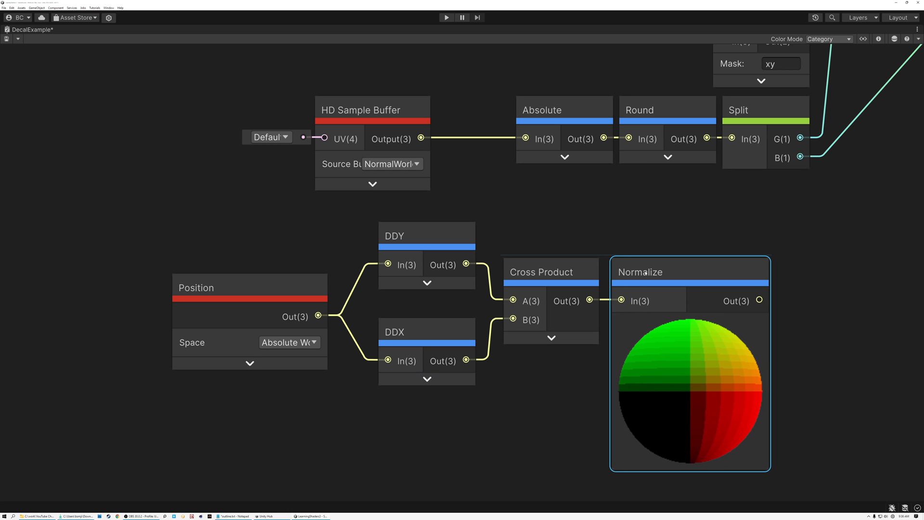
Examine the Position, DDY, DDX and Cross Product chain and the Normalize node's preview.
{"action": "scroll", "coordinate": [328, 251], "scroll_direction": "down", "scroll_amount": 2}
{"action": "left_click_drag", "start_coordinate": [280, 244], "coordinate": [465, 377]}
{"action": "left_click", "coordinate": [235, 275]}
{"action": "left_click", "coordinate": [307, 266]}
{"action": "left_click", "coordinate": [317, 329]}
{"action": "left_click", "coordinate": [380, 289]}
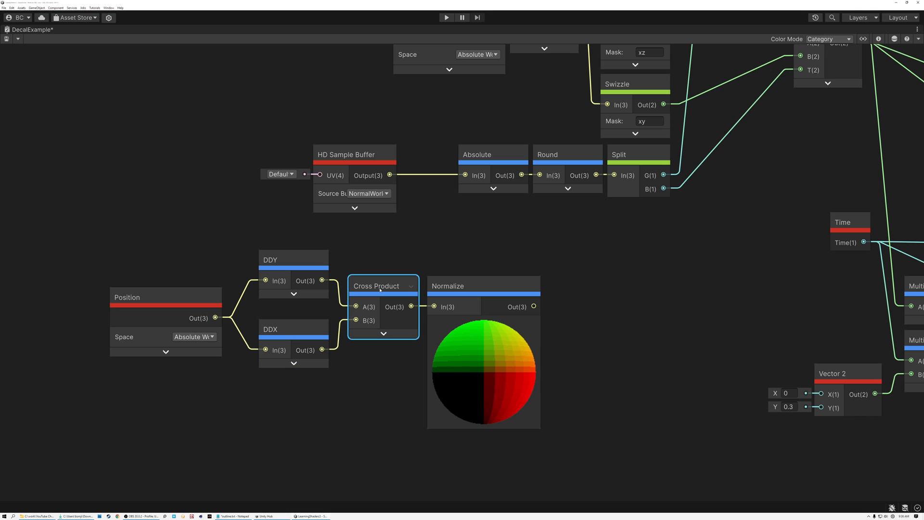
{"action": "scroll", "coordinate": [483, 366], "scroll_direction": "up", "scroll_amount": 3}
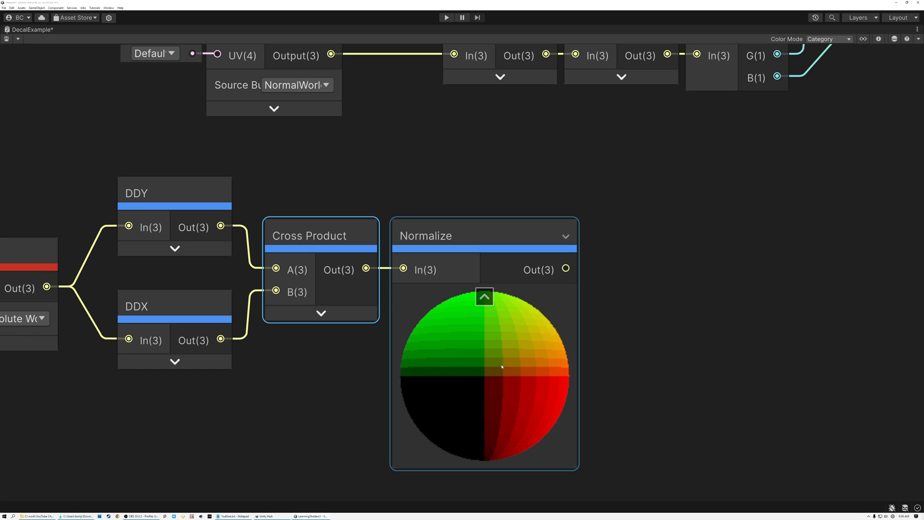
{"action": "scroll", "coordinate": [502, 367], "scroll_direction": "down", "scroll_amount": 5}
{"action": "scroll", "coordinate": [502, 367], "scroll_direction": "up", "scroll_amount": 4}
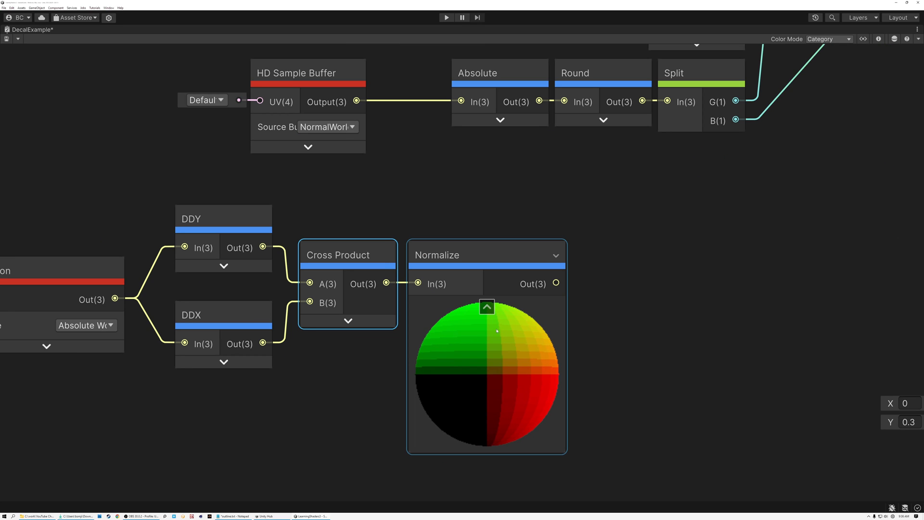
Collapse the Normalize node's preview and move the Position node closer to the DDY and DDX nodes.
{"action": "left_click", "coordinate": [487, 306]}
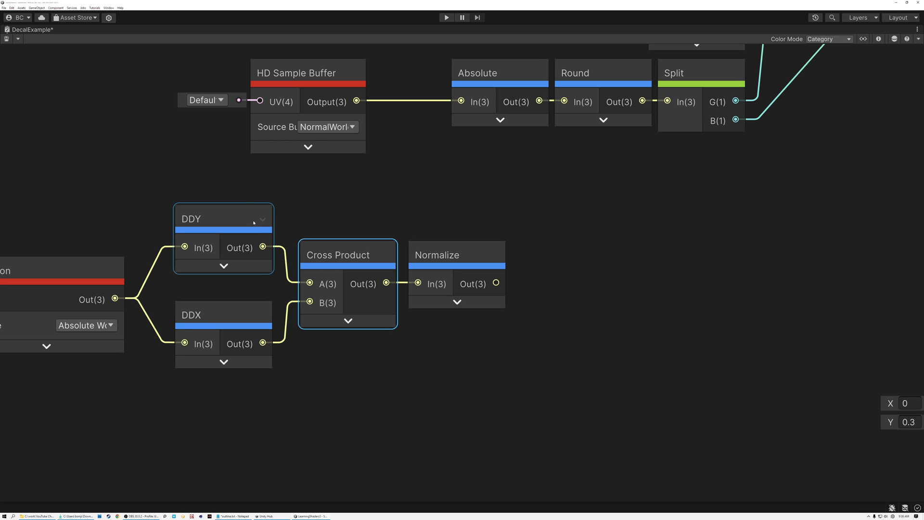
{"action": "middle_click_drag", "start_coordinate": [331, 194], "coordinate": [408, 232]}
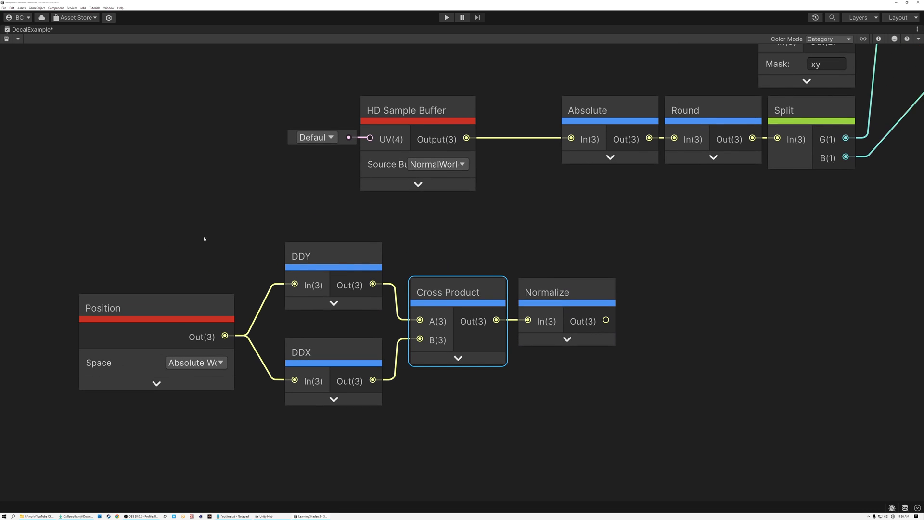
{"action": "left_click_drag", "start_coordinate": [194, 303], "coordinate": [215, 296]}
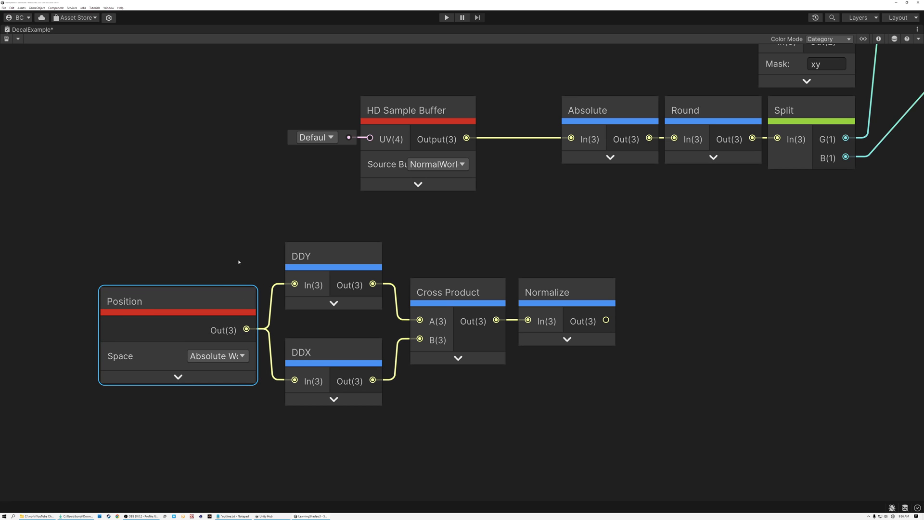
Restore the graph window from its maximized size and inspect the rock's current caustics in the Scene view.
{"action": "double_click", "coordinate": [40, 30]}
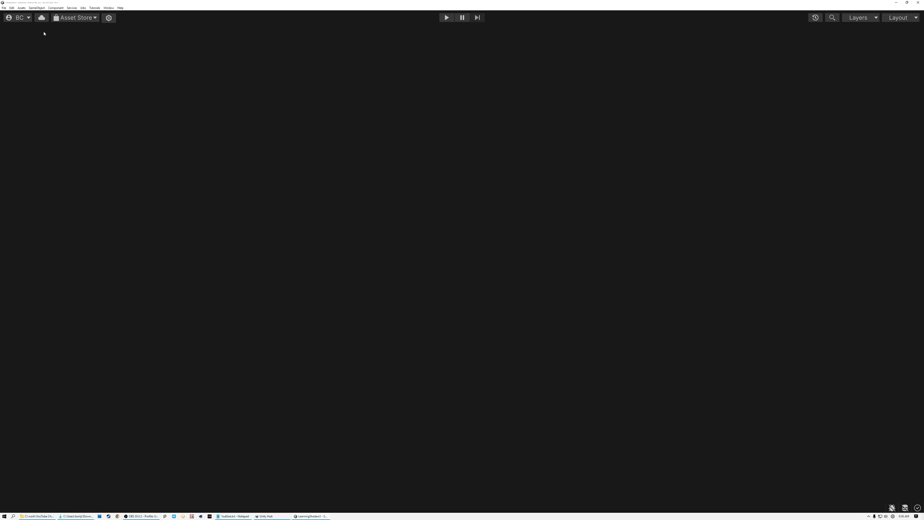
{"action": "left_click", "coordinate": [131, 29]}
{"action": "right_click_drag", "start_coordinate": [366, 218], "coordinate": [359, 192]}
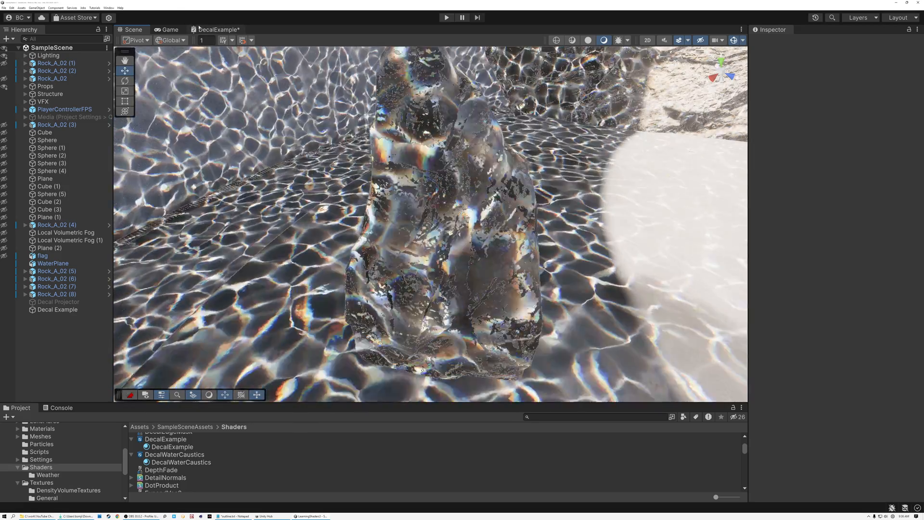
Connect the Normalize output to the Absolute node in place of the HD Sample Buffer and save the DecalExample graph.
{"action": "left_click", "coordinate": [210, 30]}
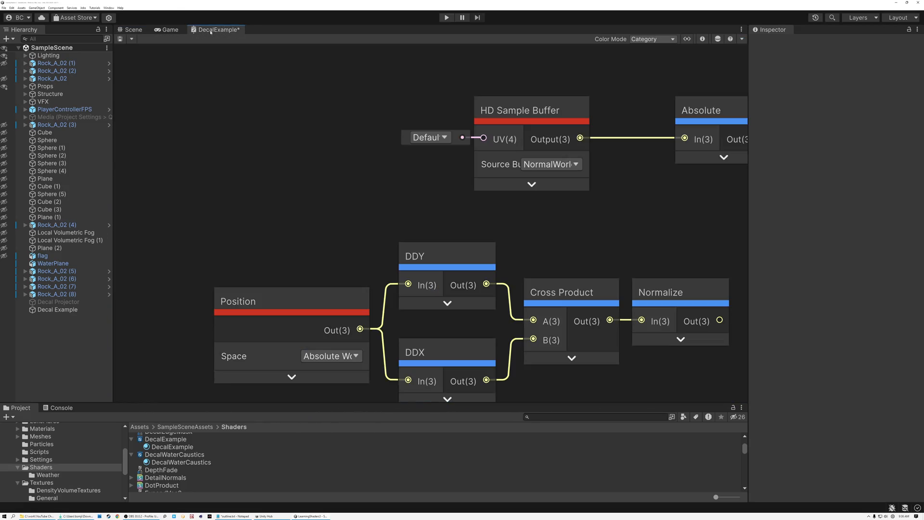
{"action": "scroll", "coordinate": [359, 231], "scroll_direction": "down", "scroll_amount": 3}
{"action": "middle_click_drag", "start_coordinate": [371, 231], "coordinate": [274, 212]}
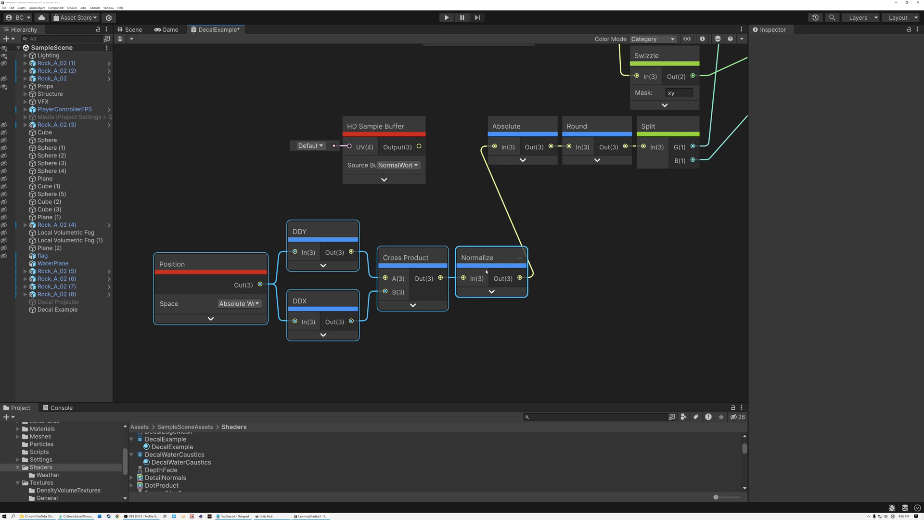
{"action": "middle_click_drag", "start_coordinate": [387, 212], "coordinate": [485, 230]}
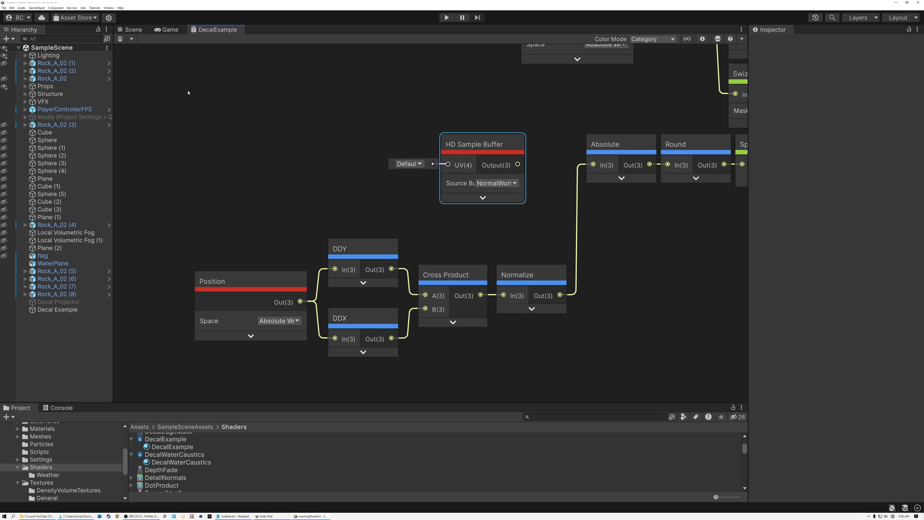
Inspect the caustics on the tall rock and the large rock beside the wall in the Scene view.
{"action": "left_click", "coordinate": [132, 29]}
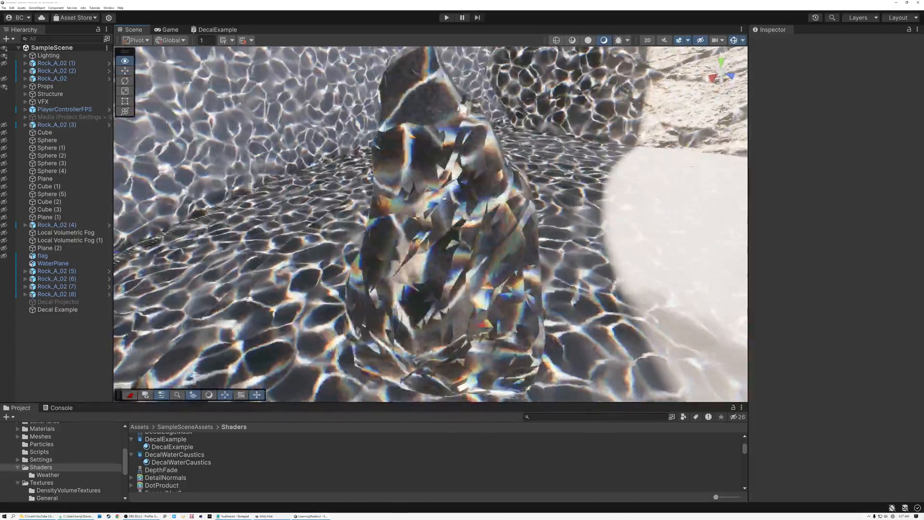
{"action": "right_click_drag", "start_coordinate": [444, 198], "coordinate": [469, 153]}
{"action": "key", "text": "s"}
{"action": "key", "text": "w"}
{"action": "key", "text": "s"}
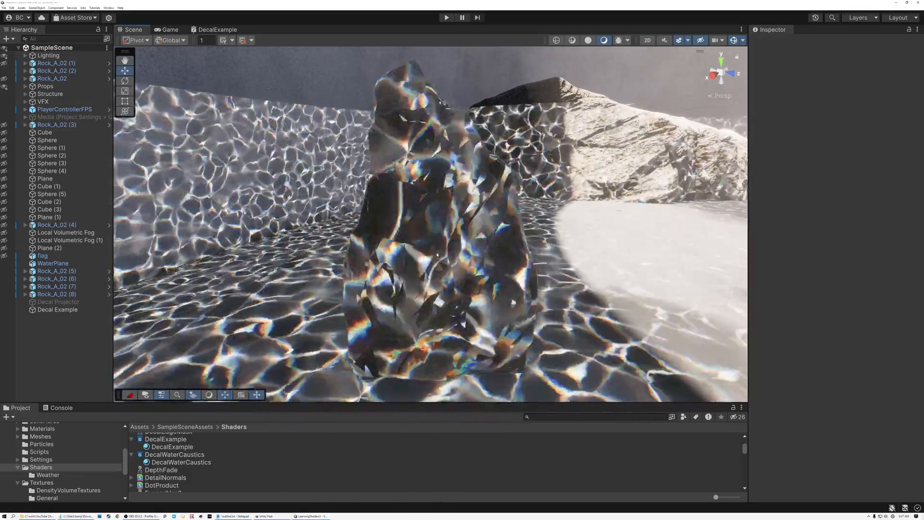
{"action": "right_click_drag", "start_coordinate": [426, 246], "coordinate": [518, 236]}
{"action": "key", "text": "w"}
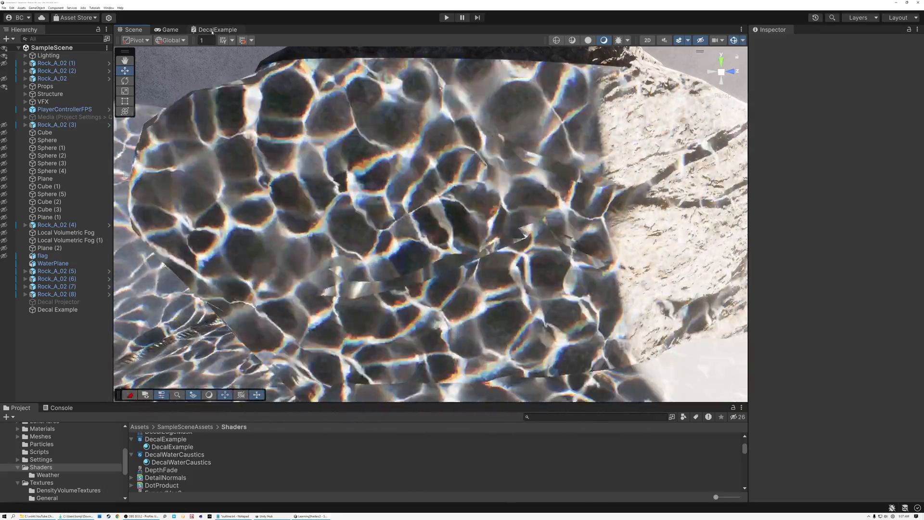
Reconnect the HD Sample Buffer output to the Absolute node, save the graph and compare the caustics in the Scene view.
{"action": "left_click", "coordinate": [214, 29]}
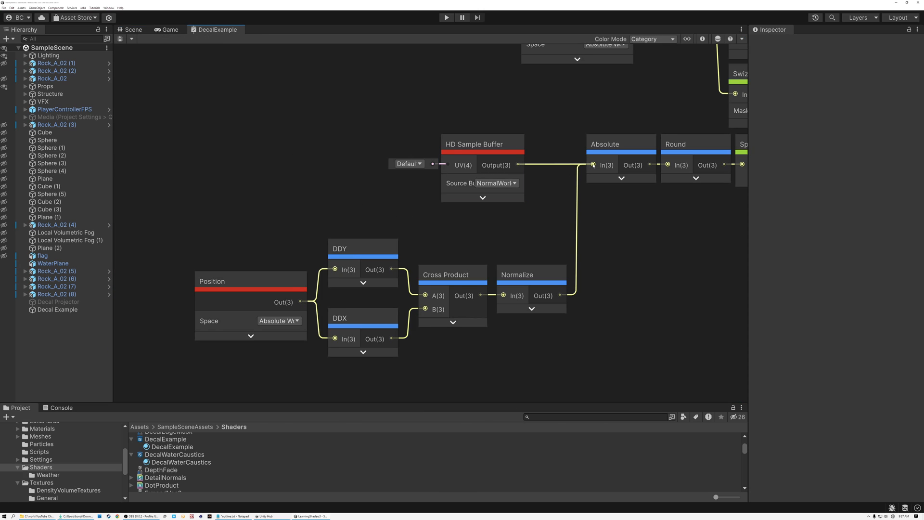
{"action": "left_click", "coordinate": [120, 39]}
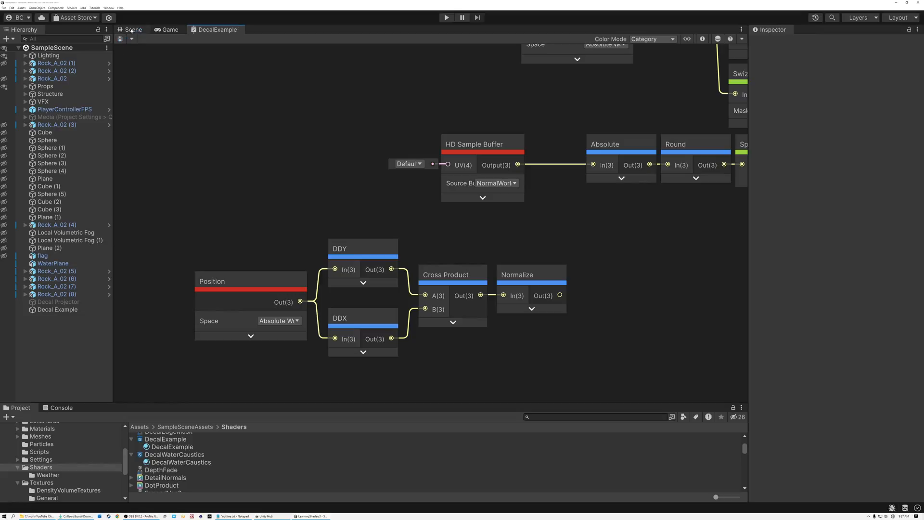
{"action": "left_click", "coordinate": [131, 30]}
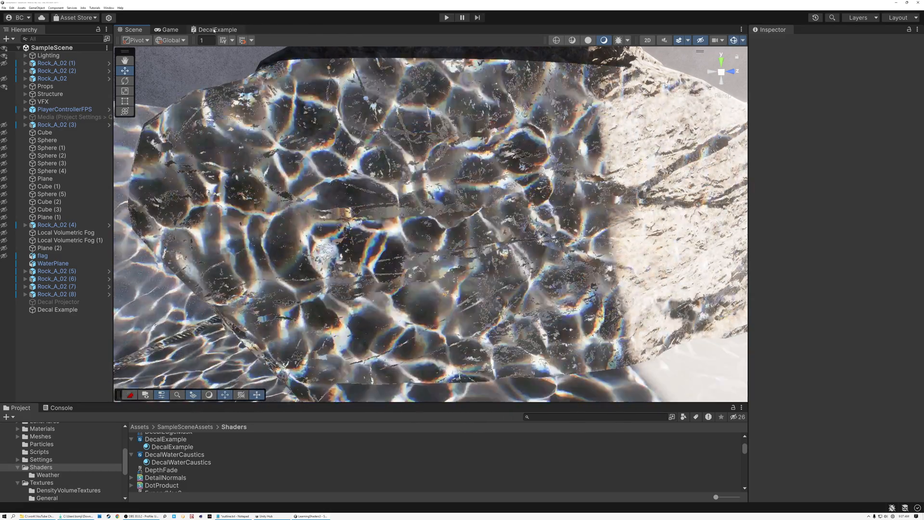
Feed the Absolute node from the Normalize output, save the graph and check the rocks in the Scene view.
{"action": "left_click", "coordinate": [215, 29]}
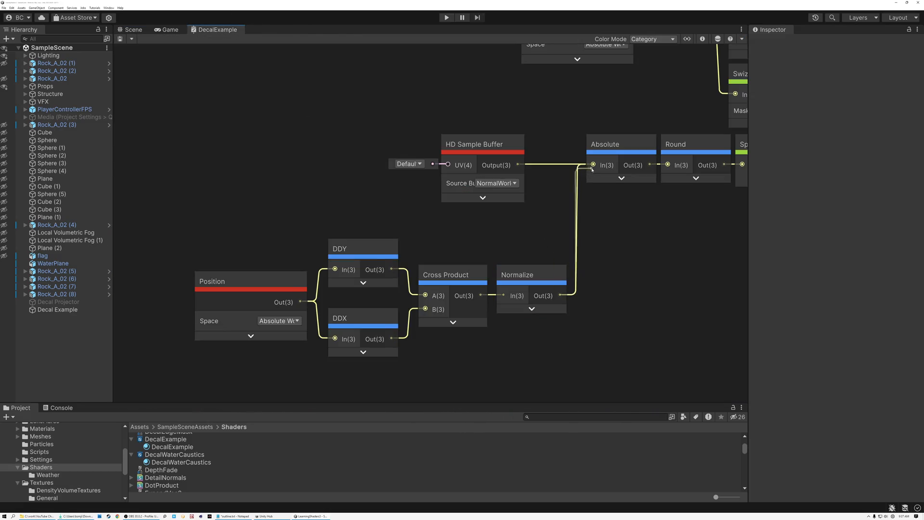
{"action": "left_click", "coordinate": [120, 39]}
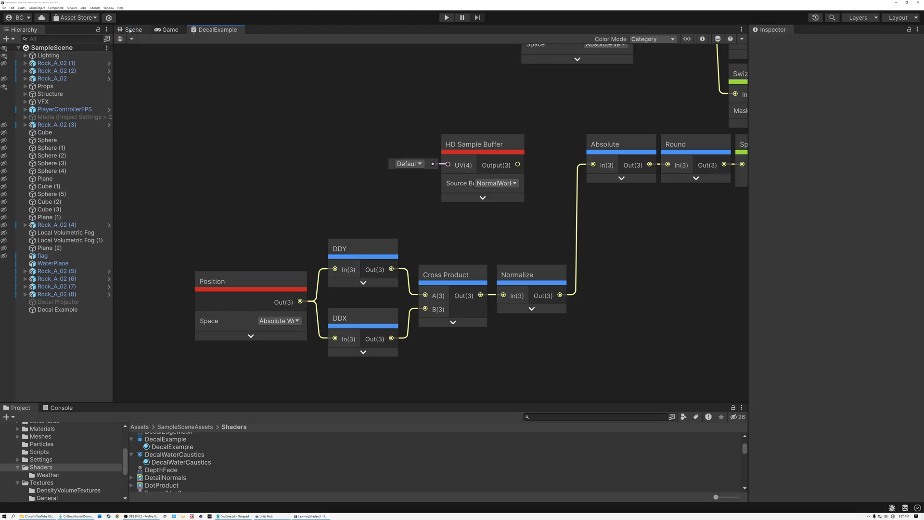
{"action": "left_click", "coordinate": [131, 30]}
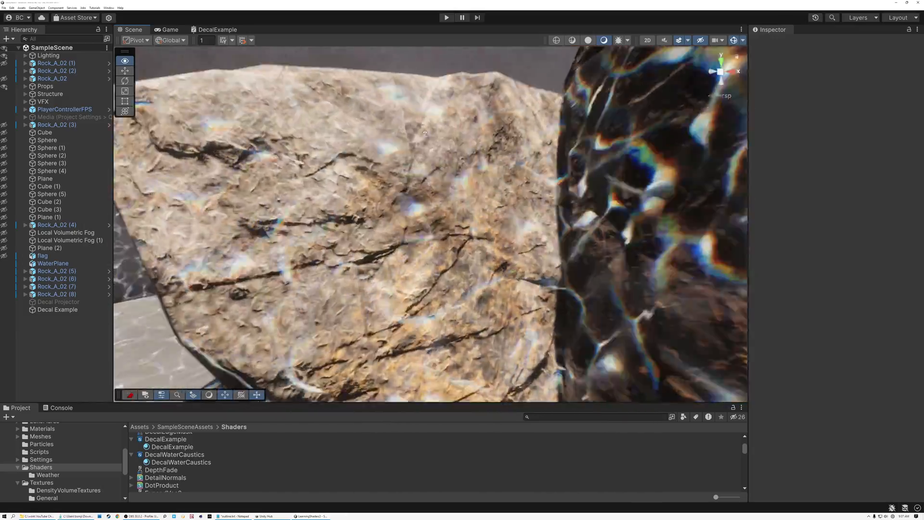
Inspect the caustics on the rocks, the floor and the curved walls from several angles in the Scene view.
{"action": "right_click_drag", "start_coordinate": [425, 132], "coordinate": [279, 156]}
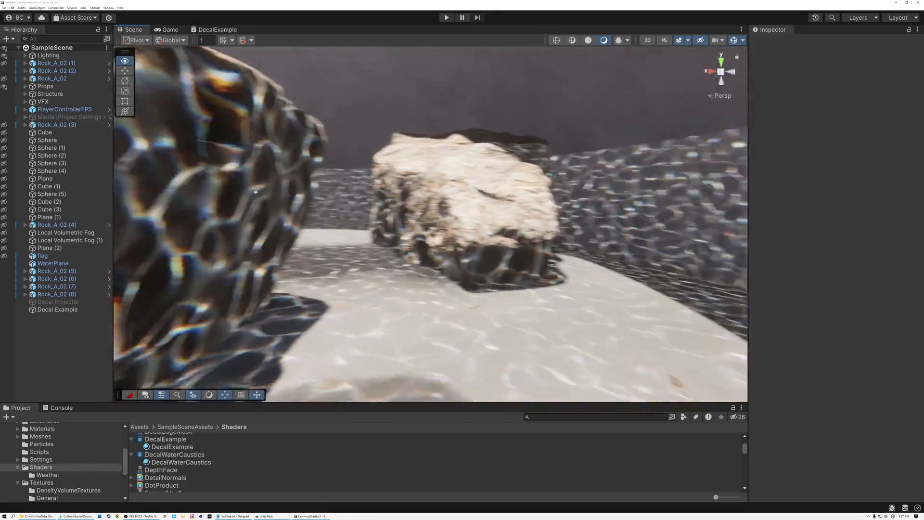
{"action": "right_click_drag", "start_coordinate": [256, 192], "coordinate": [386, 197]}
{"action": "right_click_drag", "start_coordinate": [911, 200], "coordinate": [255, 175]}
{"action": "right_click_drag", "start_coordinate": [481, 214], "coordinate": [490, 245]}
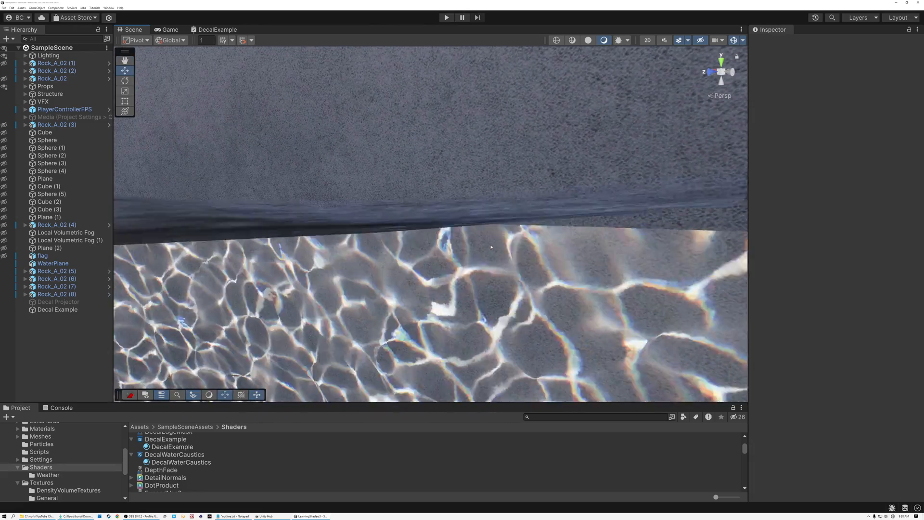
{"action": "right_click_drag", "start_coordinate": [524, 240], "coordinate": [513, 185]}
{"action": "right_click_drag", "start_coordinate": [368, 266], "coordinate": [402, 213]}
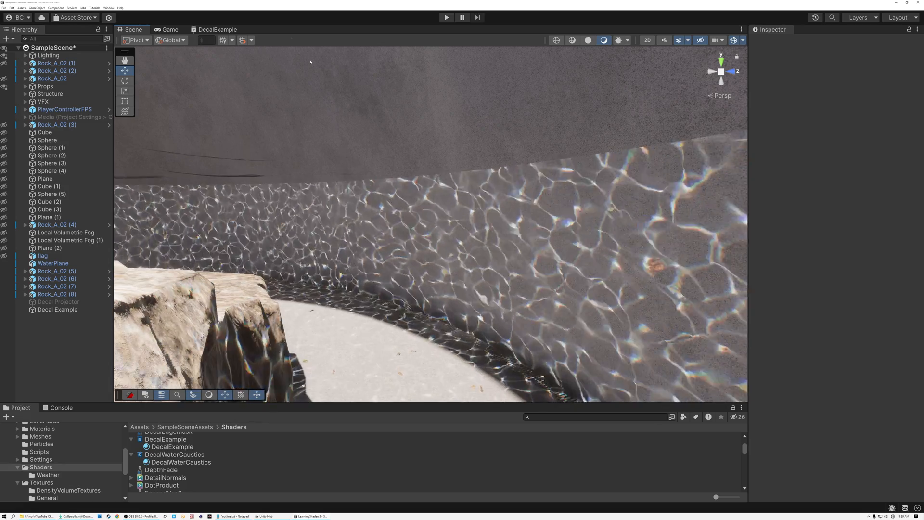
Return to the DecalExample graph and shift the Position, DDX, DDY, Cross Product and Normalize nodes slightly as a group.
{"action": "left_click", "coordinate": [214, 30]}
{"action": "scroll", "coordinate": [512, 211], "scroll_direction": "down", "scroll_amount": 2}
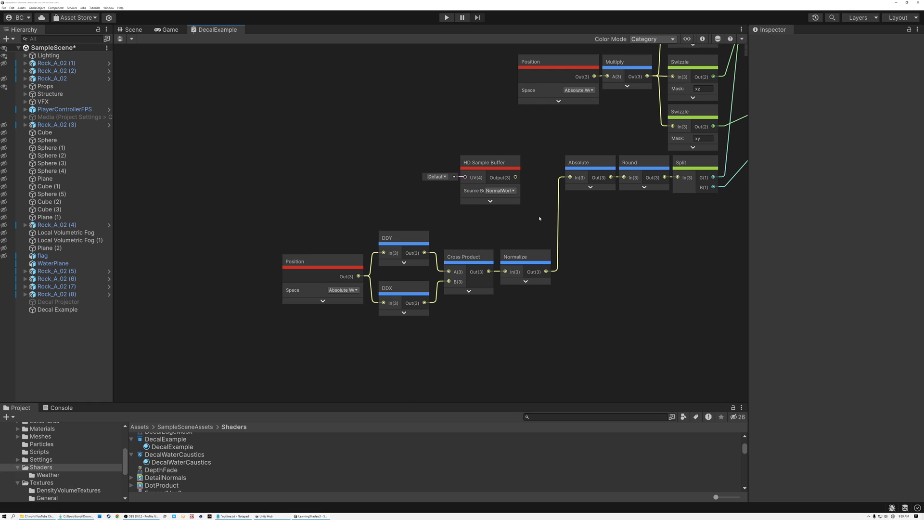
{"action": "middle_click_drag", "start_coordinate": [539, 219], "coordinate": [472, 232]}
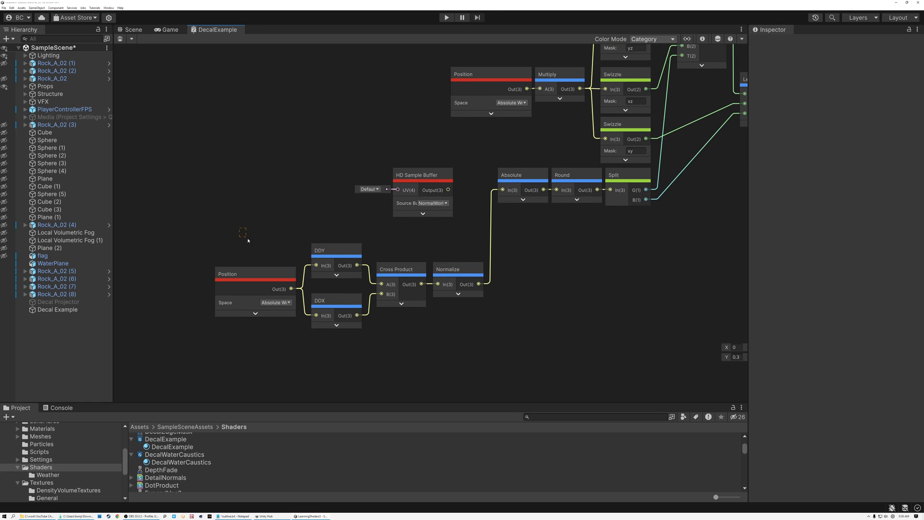
{"action": "left_click_drag", "start_coordinate": [239, 228], "coordinate": [375, 311]}
{"action": "left_click_drag", "start_coordinate": [465, 356], "coordinate": [464, 355]}
{"action": "left_click_drag", "start_coordinate": [259, 279], "coordinate": [254, 275]}
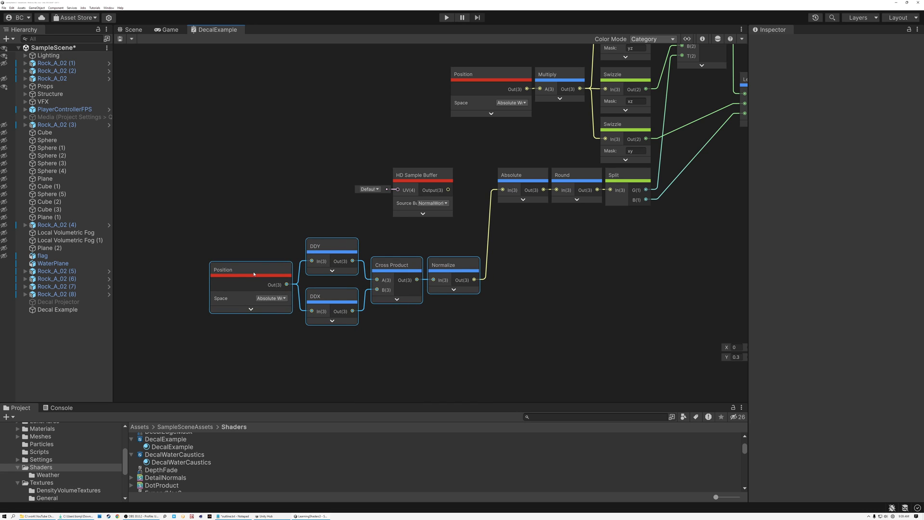
{"action": "left_click", "coordinate": [267, 243]}
{"action": "left_click_drag", "start_coordinate": [441, 358], "coordinate": [458, 358]}
Add a FaceNormal node and place it in the empty area above the derivative-based Position node.
{"action": "left_click", "coordinate": [429, 341]}
{"action": "key", "text": "space"}
{"action": "type", "text": "face"}
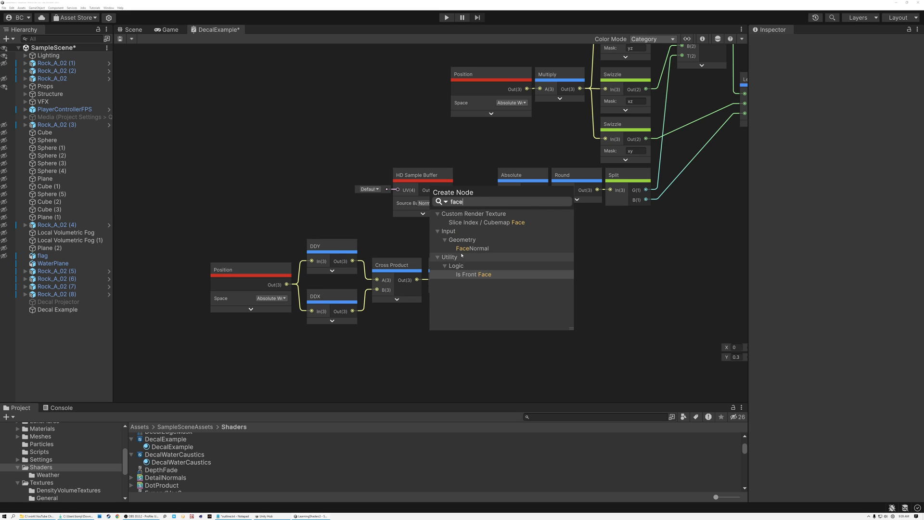
{"action": "left_click", "coordinate": [470, 249]}
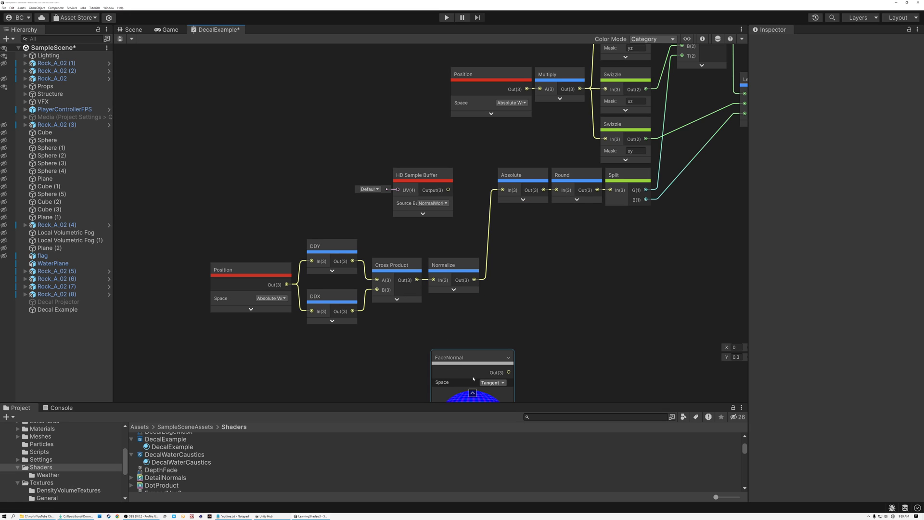
{"action": "left_click_drag", "start_coordinate": [460, 356], "coordinate": [263, 119]}
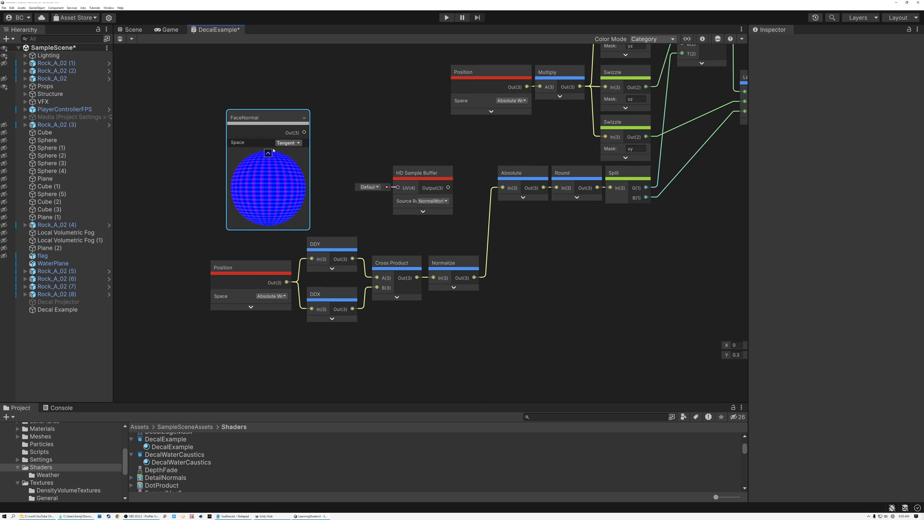
Set the FaceNormal node's space to World and connect its output to the Absolute node's input.
{"action": "left_click", "coordinate": [287, 143]}
{"action": "left_click", "coordinate": [300, 176]}
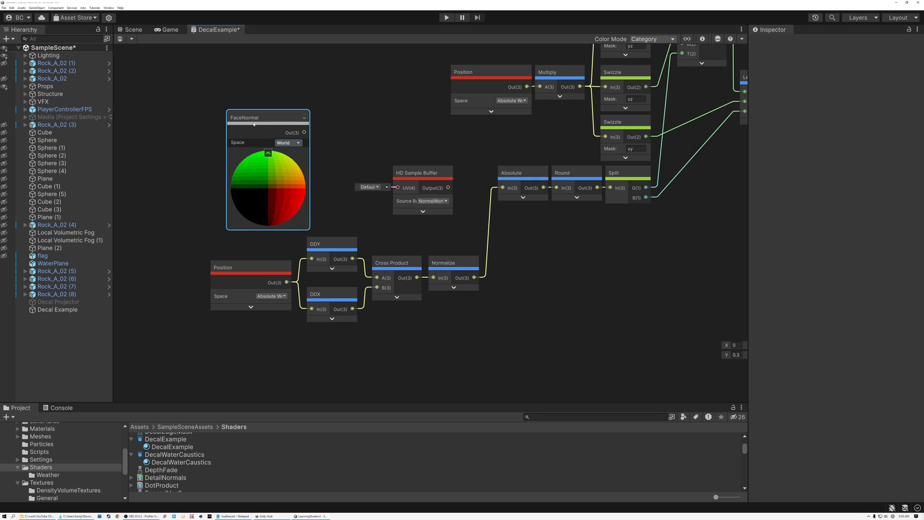
{"action": "left_click_drag", "start_coordinate": [253, 124], "coordinate": [245, 117]}
{"action": "left_click_drag", "start_coordinate": [221, 238], "coordinate": [466, 365]}
{"action": "left_click_drag", "start_coordinate": [295, 125], "coordinate": [503, 188]}
Delete the disconnected Position, DDX, DDY, Cross Product and Normalize nodes along with the HD Sample Buffer node.
{"action": "left_click", "coordinate": [274, 236]}
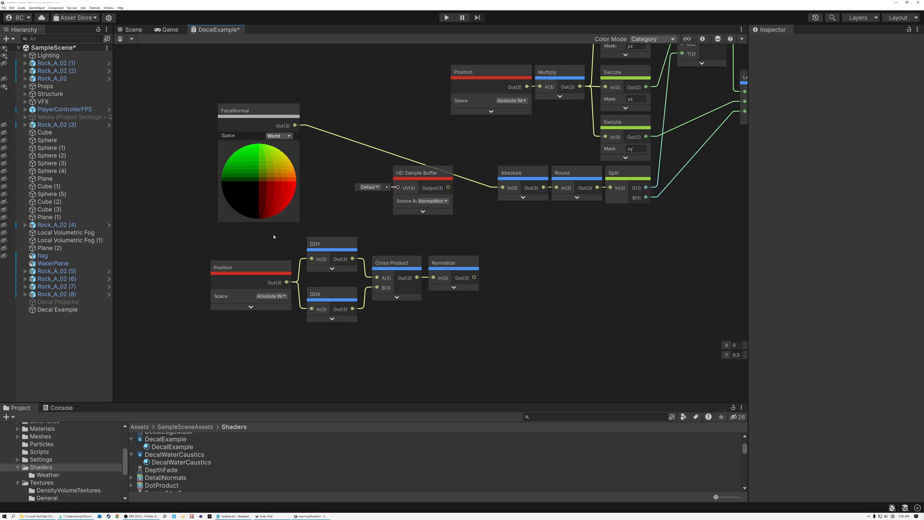
{"action": "left_click_drag", "start_coordinate": [472, 346], "coordinate": [461, 347]}
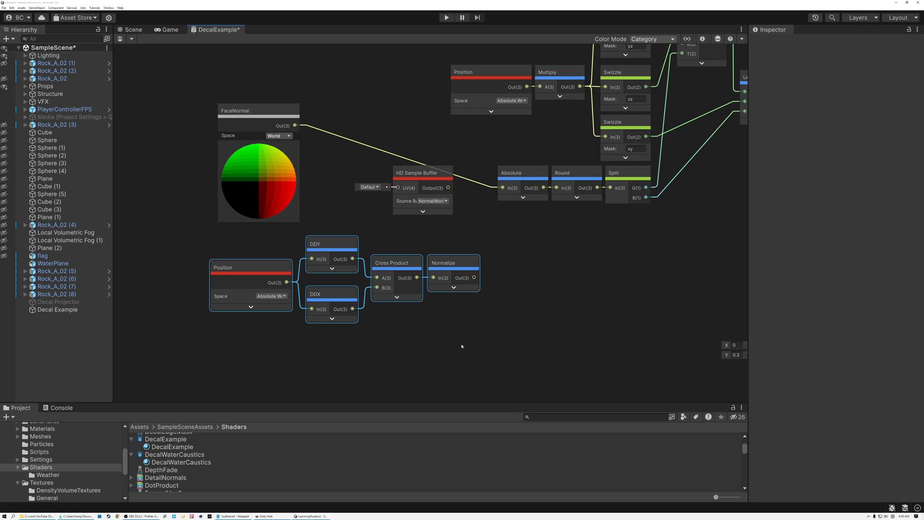
{"action": "left_click", "coordinate": [262, 245]}
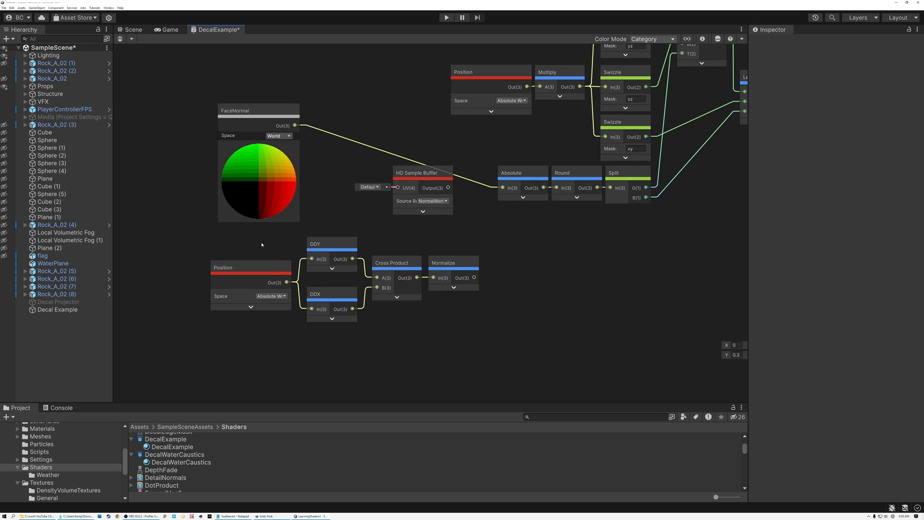
{"action": "left_click_drag", "start_coordinate": [453, 367], "coordinate": [453, 366]}
{"action": "key", "text": "Delete"}
{"action": "left_click", "coordinate": [416, 173]}
{"action": "key", "text": "Delete"}
Place the FaceNormal node beside the Absolute node and collapse its preview.
{"action": "left_click_drag", "start_coordinate": [256, 117], "coordinate": [418, 180]}
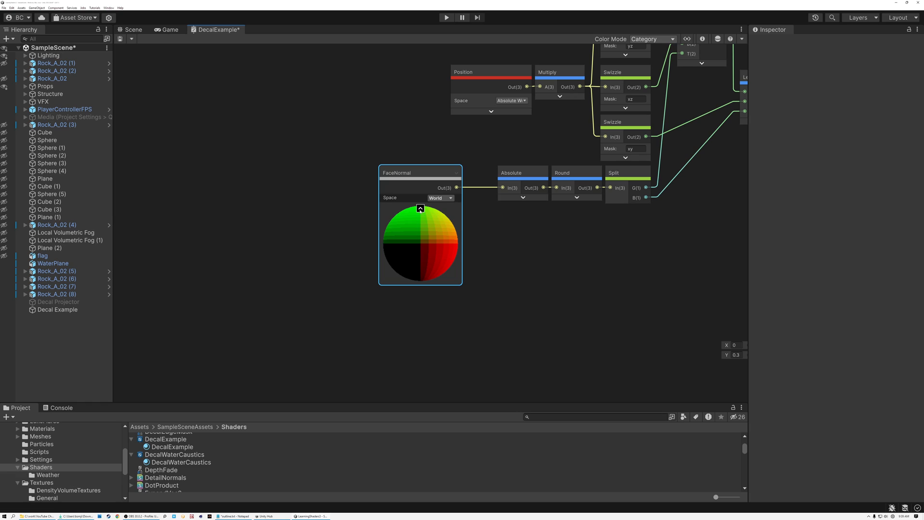
{"action": "mouse_move", "coordinate": [421, 174]}
{"action": "left_mouse_down"}
{"action": "mouse_move", "coordinate": [393, 167]}
{"action": "mouse_move", "coordinate": [407, 173]}
{"action": "left_mouse_up"}
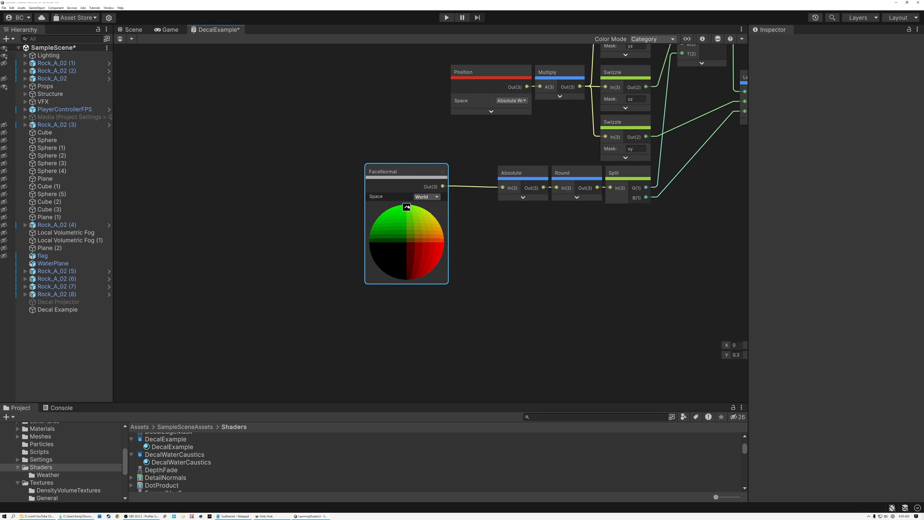
{"action": "left_click", "coordinate": [406, 207]}
Maximize the DecalExample graph and bring the final Add and Multiply nodes feeding Emission into view.
{"action": "scroll", "coordinate": [458, 239], "scroll_direction": "down", "scroll_amount": 3}
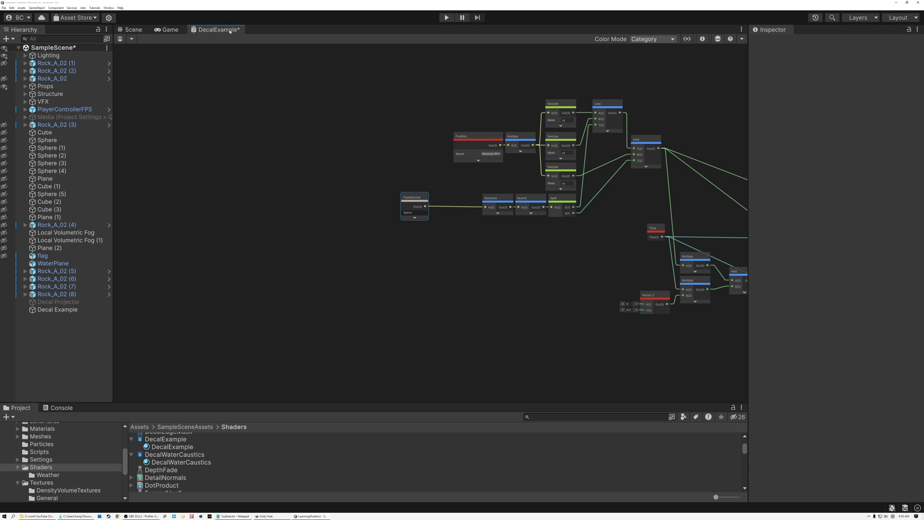
{"action": "double_click", "coordinate": [230, 31]}
{"action": "scroll", "coordinate": [506, 210], "scroll_direction": "up", "scroll_amount": 2}
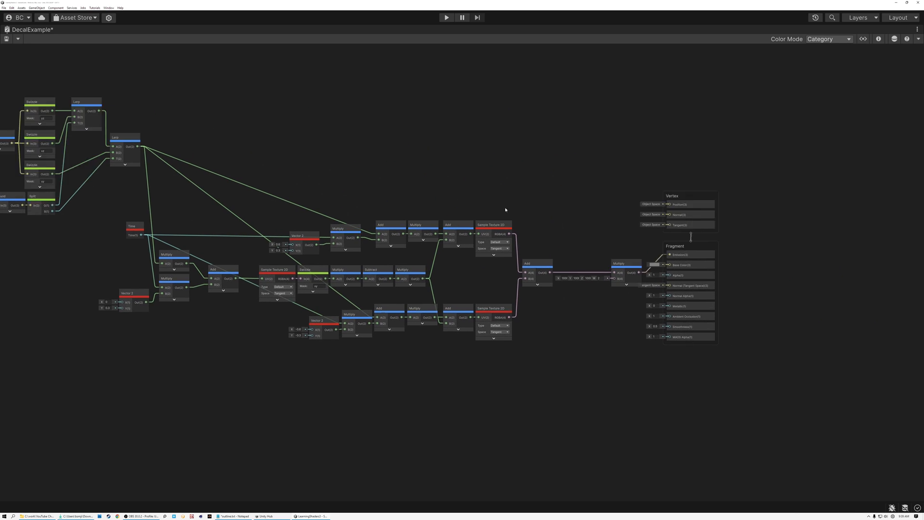
{"action": "scroll", "coordinate": [384, 247], "scroll_direction": "up", "scroll_amount": 4}
{"action": "left_click", "coordinate": [396, 278]}
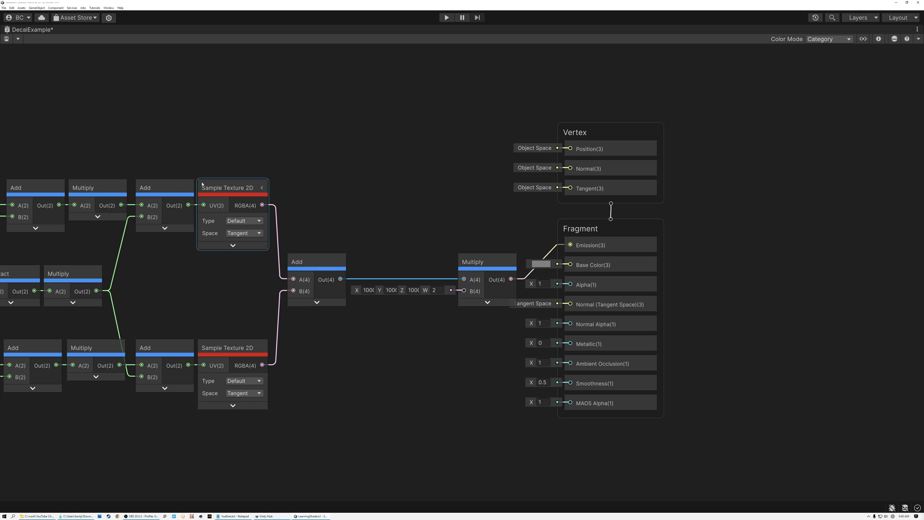
Add a Position node in Object space and place it in the empty area above the texture sampling nodes.
{"action": "middle_click_drag", "start_coordinate": [167, 119], "coordinate": [266, 171]}
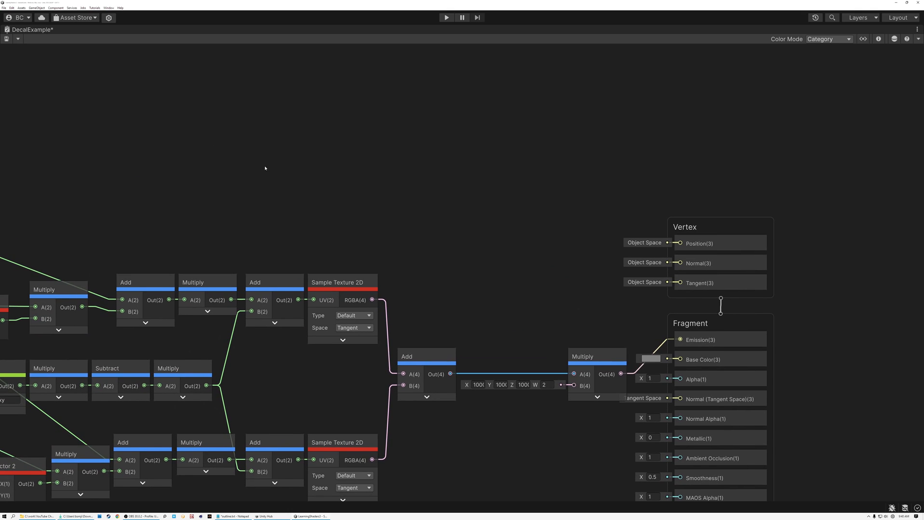
{"action": "key", "text": "space"}
{"action": "type", "text": "pos"}
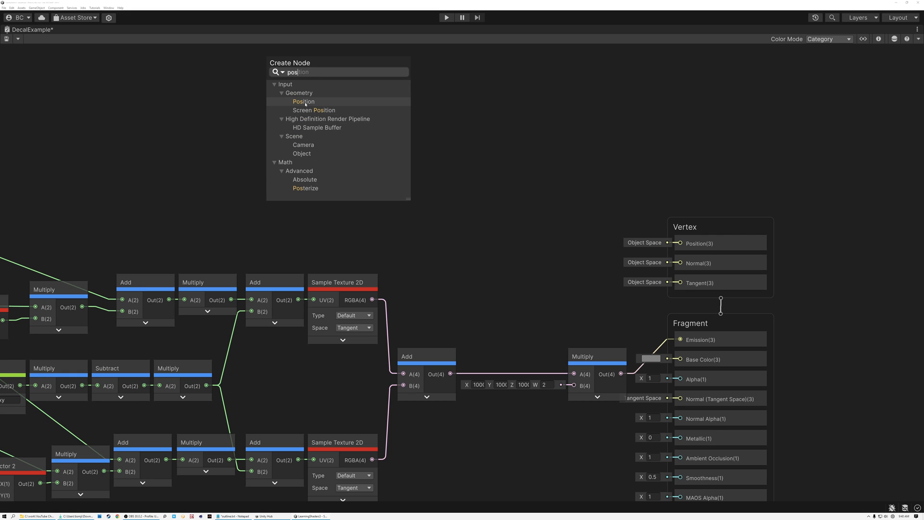
{"action": "left_click", "coordinate": [304, 102]}
{"action": "left_click", "coordinate": [335, 192]}
{"action": "left_click", "coordinate": [333, 198]}
{"action": "left_click", "coordinate": [317, 207]}
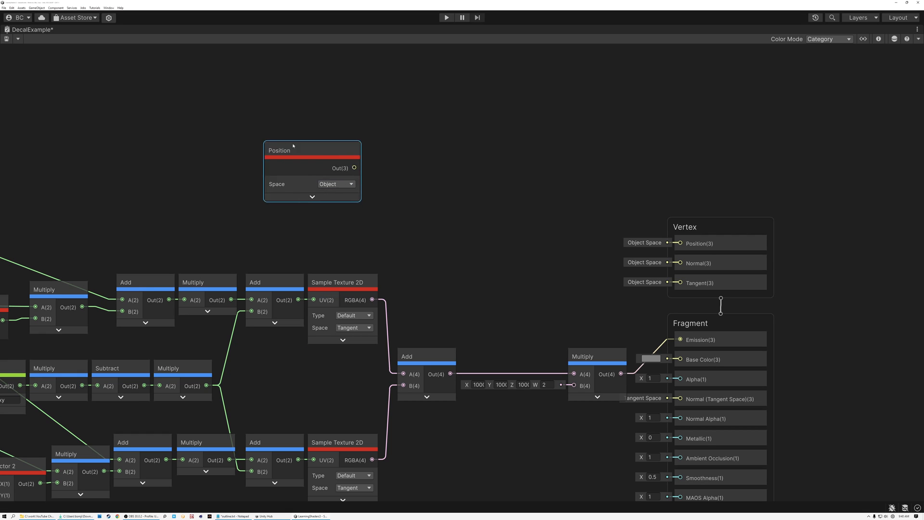
{"action": "left_click_drag", "start_coordinate": [300, 158], "coordinate": [248, 107]}
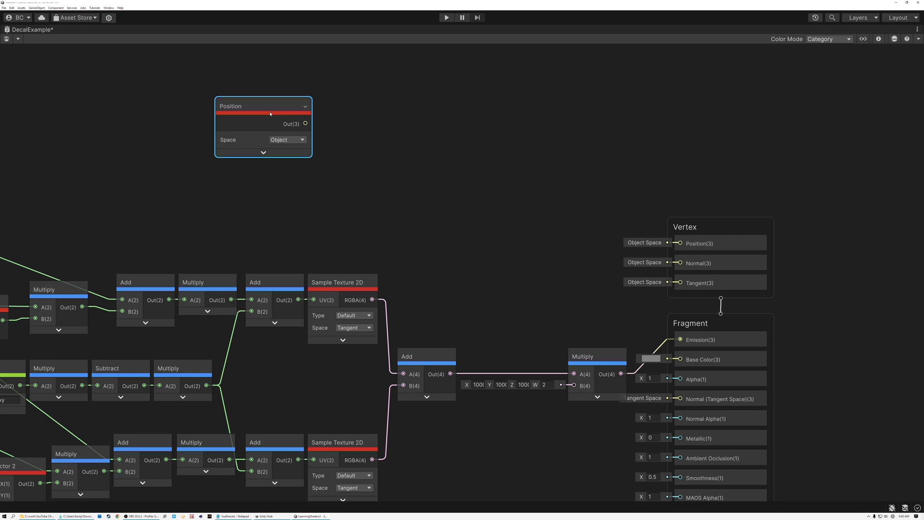
Create an Add node from the Object-space Position output, connected to its A input.
{"action": "left_click_drag", "start_coordinate": [274, 106], "coordinate": [377, 134]}
{"action": "type", "text": "add"}
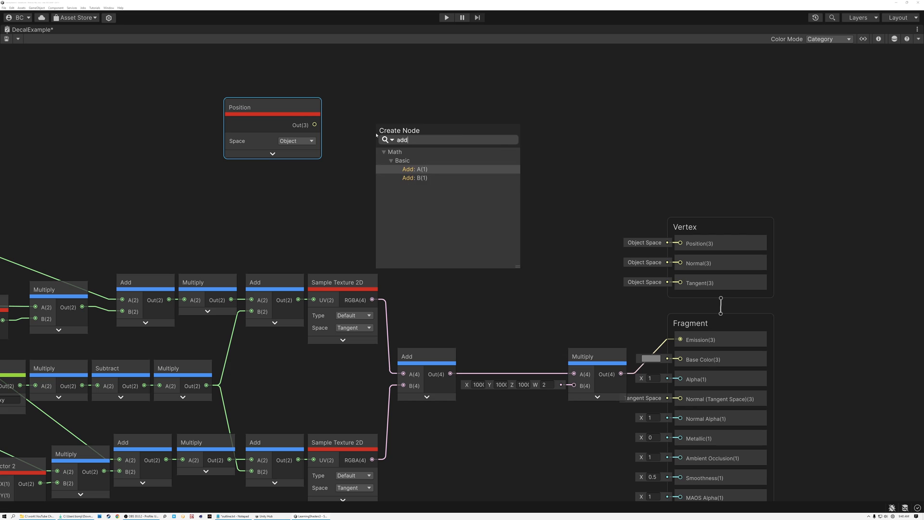
{"action": "left_click", "coordinate": [409, 169]}
Set the new Add node's B values to X 0.5, Y 0.5, Z 0.5 and line up the Position node with it.
{"action": "left_click", "coordinate": [302, 153]}
{"action": "type", "text": "0.5"}
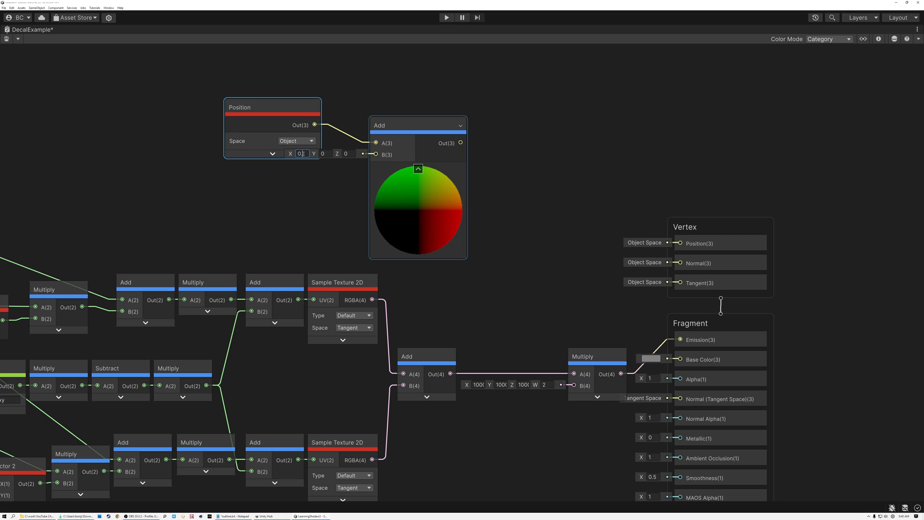
{"action": "left_click", "coordinate": [326, 154]}
{"action": "type", "text": "0.5"}
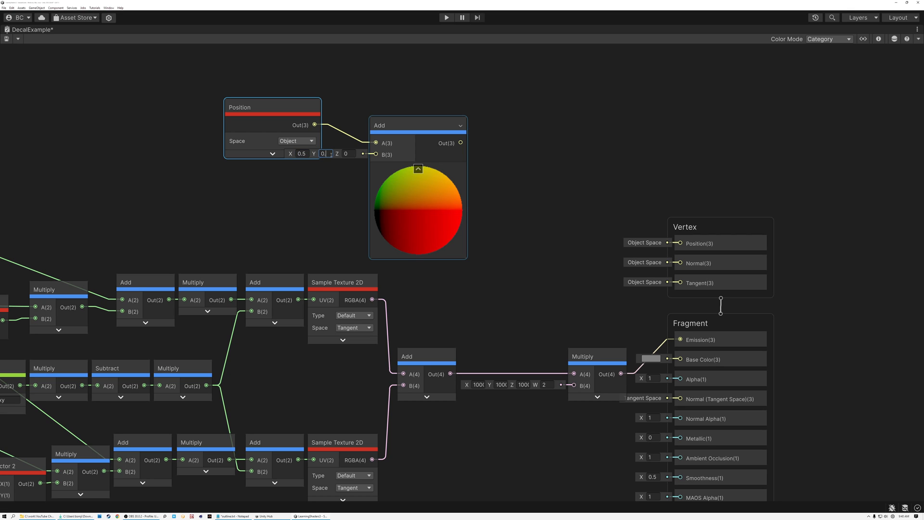
{"action": "left_click", "coordinate": [350, 154]}
{"action": "type", "text": "0.5"}
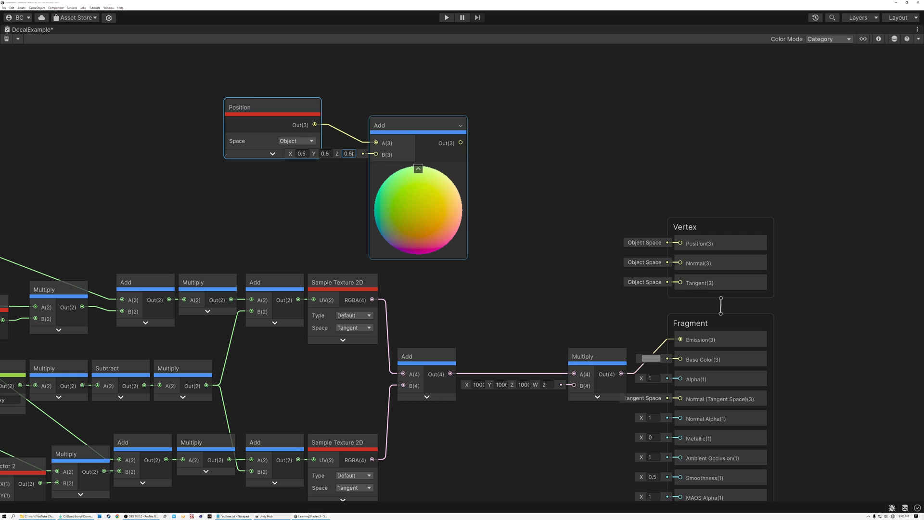
{"action": "left_click_drag", "start_coordinate": [268, 107], "coordinate": [204, 126]}
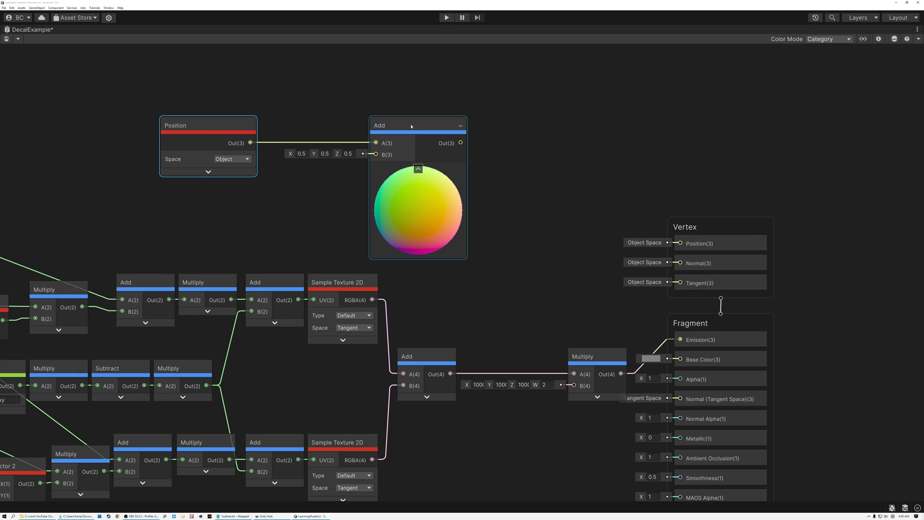
{"action": "left_click_drag", "start_coordinate": [411, 127], "coordinate": [405, 127]}
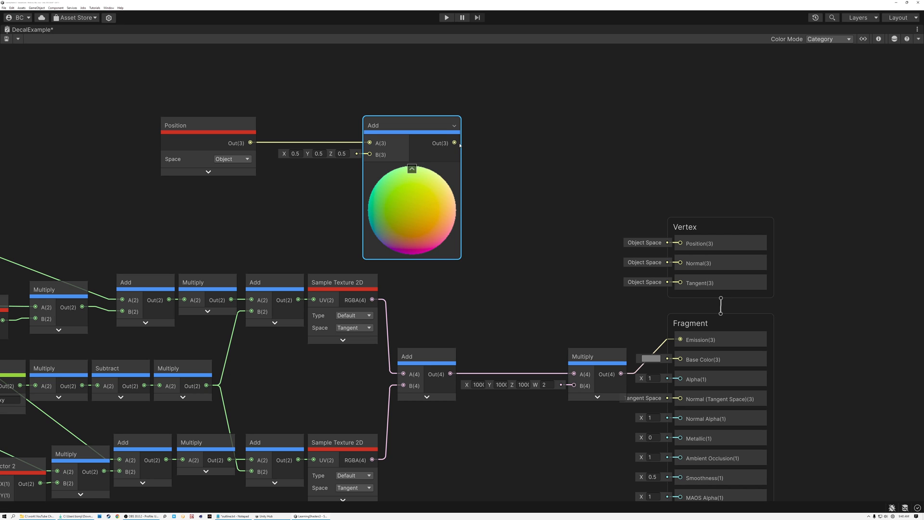
Feed the Add output into input A of a new Multiply node and move the Position and Add nodes away from it.
{"action": "left_click_drag", "start_coordinate": [455, 143], "coordinate": [535, 137]}
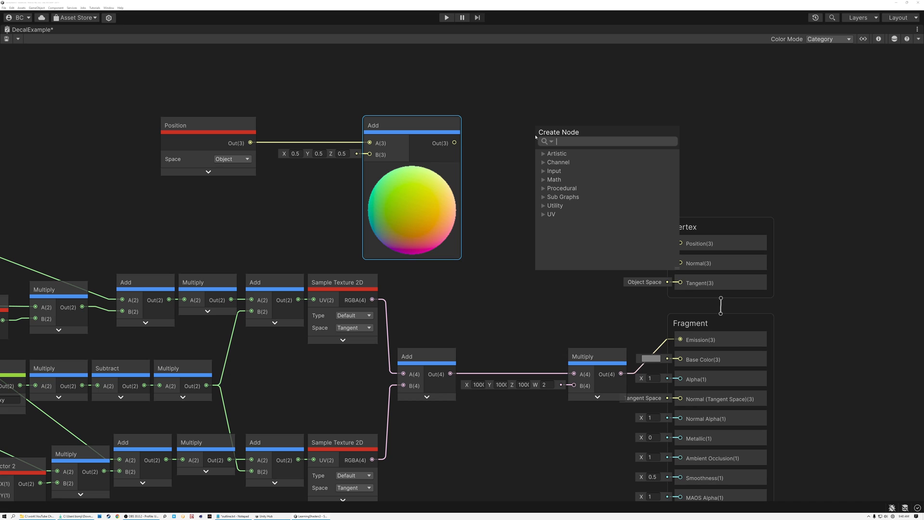
{"action": "type", "text": "mul"}
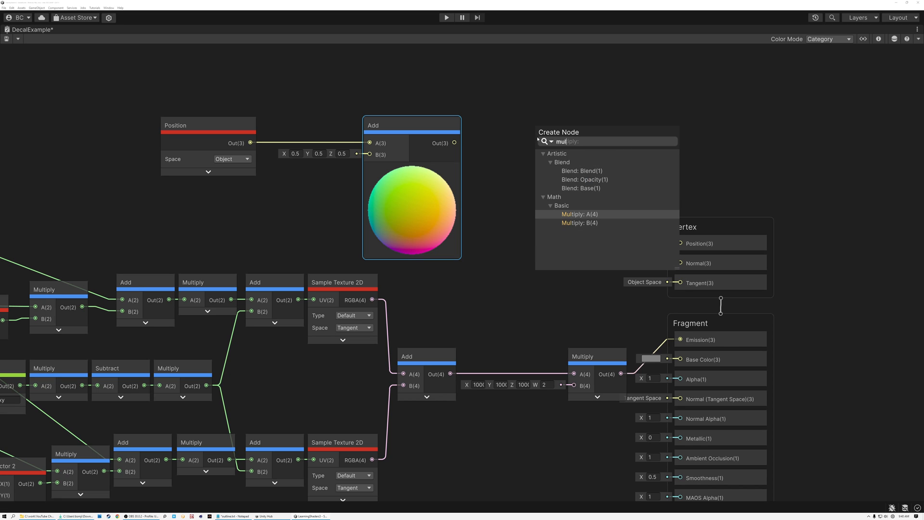
{"action": "left_click", "coordinate": [587, 217]}
{"action": "left_click_drag", "start_coordinate": [410, 125], "coordinate": [327, 144]}
{"action": "left_click_drag", "start_coordinate": [250, 106], "coordinate": [314, 148]}
{"action": "left_click_drag", "start_coordinate": [315, 148], "coordinate": [283, 120]}
Create a One Minus node from the Add output and connect its result to input B of the new Multiply node.
{"action": "left_click_drag", "start_coordinate": [336, 133], "coordinate": [418, 198]}
{"action": "type", "text": "one"}
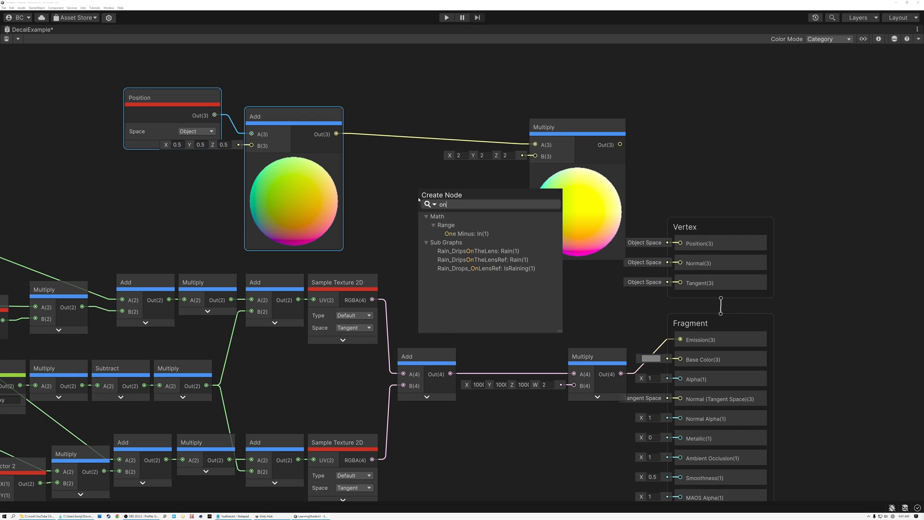
{"action": "left_click", "coordinate": [457, 234]}
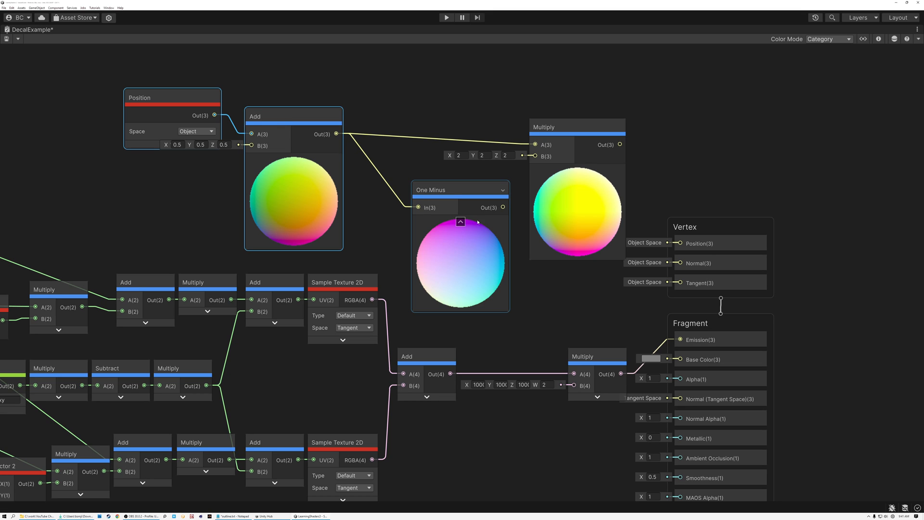
{"action": "left_click_drag", "start_coordinate": [503, 207], "coordinate": [537, 152]}
{"action": "left_click_drag", "start_coordinate": [443, 190], "coordinate": [411, 188]}
Move the Position, Add, One Minus and new Multiply nodes together, clear of the texture sampling nodes below.
{"action": "left_click_drag", "start_coordinate": [187, 63], "coordinate": [331, 151]}
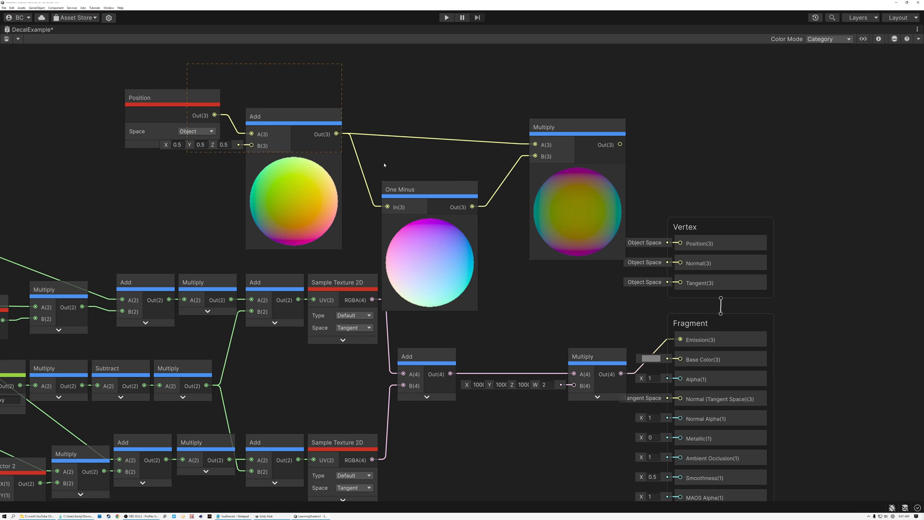
{"action": "left_click_drag", "start_coordinate": [594, 203], "coordinate": [594, 203]}
{"action": "left_click_drag", "start_coordinate": [580, 204], "coordinate": [476, 136]}
{"action": "scroll", "coordinate": [480, 165], "scroll_direction": "down", "scroll_amount": 1}
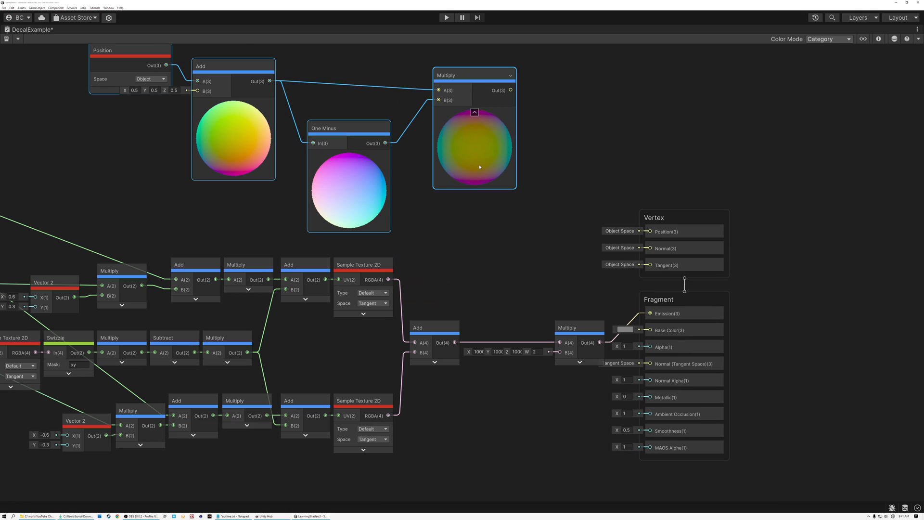
{"action": "middle_click_drag", "start_coordinate": [470, 147], "coordinate": [452, 204]}
{"action": "scroll", "coordinate": [385, 166], "scroll_direction": "up", "scroll_amount": 1}
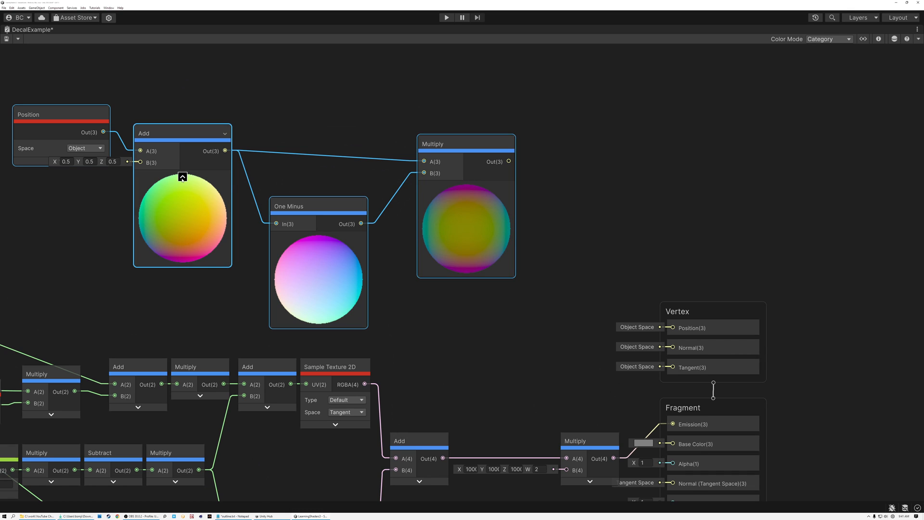
Collapse the mask nodes' previews, feed the Multiply output into a new Split node, and place Split directly beside Multiply.
{"action": "left_click", "coordinate": [181, 177]}
{"action": "left_click_drag", "start_coordinate": [471, 162], "coordinate": [505, 166]}
{"action": "type", "text": "split"}
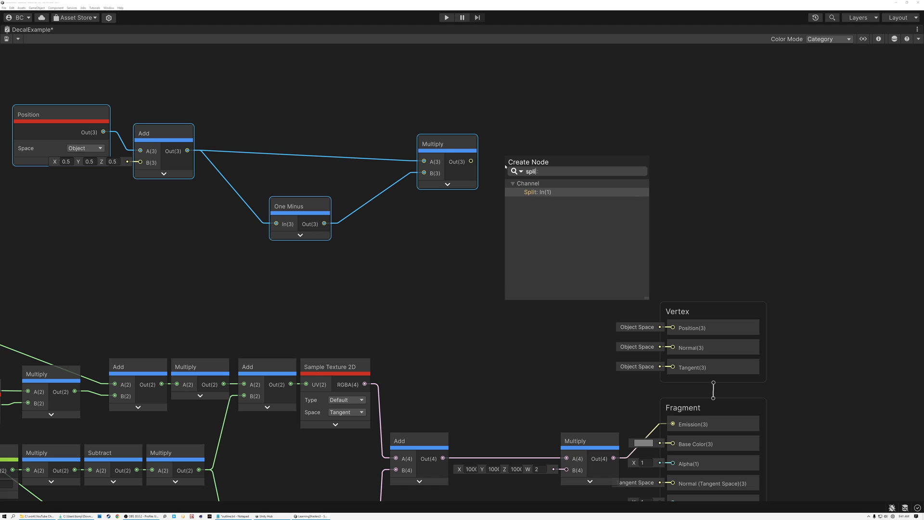
{"action": "key", "text": "Return"}
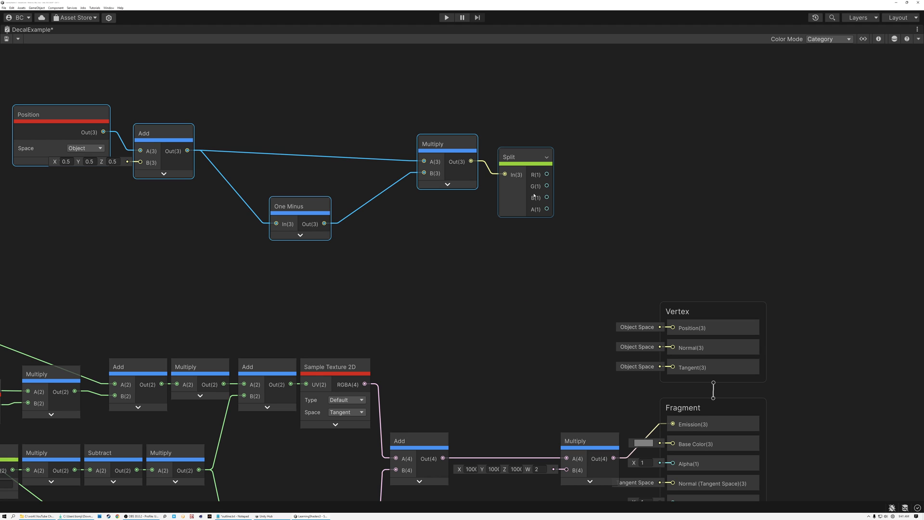
{"action": "left_click_drag", "start_coordinate": [449, 142], "coordinate": [413, 144]}
{"action": "left_click", "coordinate": [495, 158]}
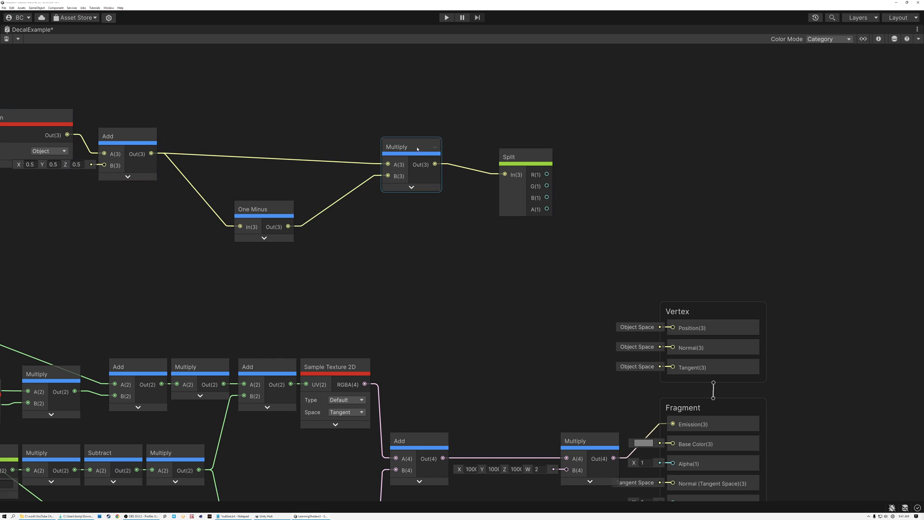
{"action": "left_click_drag", "start_coordinate": [496, 158], "coordinate": [449, 146]}
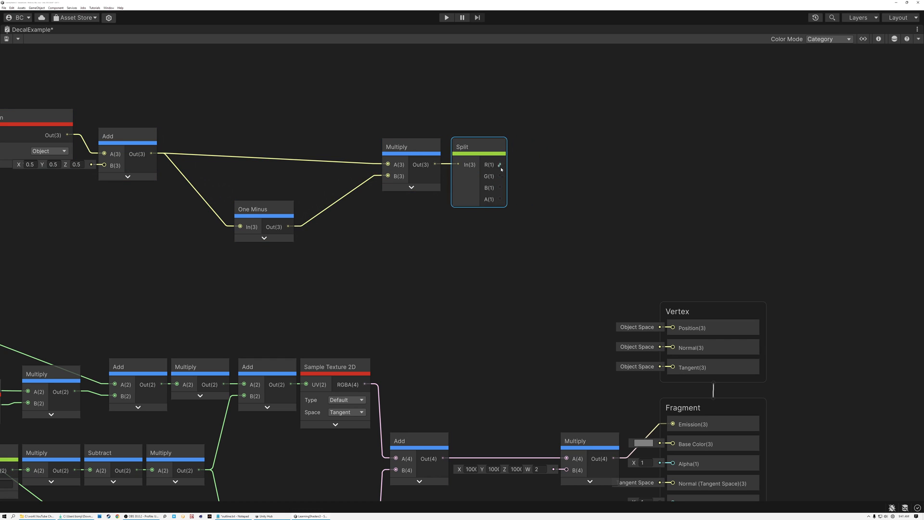
Feed the Split node's R output into a new Preview node and place Multiply, Split and Preview closer to One Minus.
{"action": "key", "text": "space"}
{"action": "type", "text": "preview"}
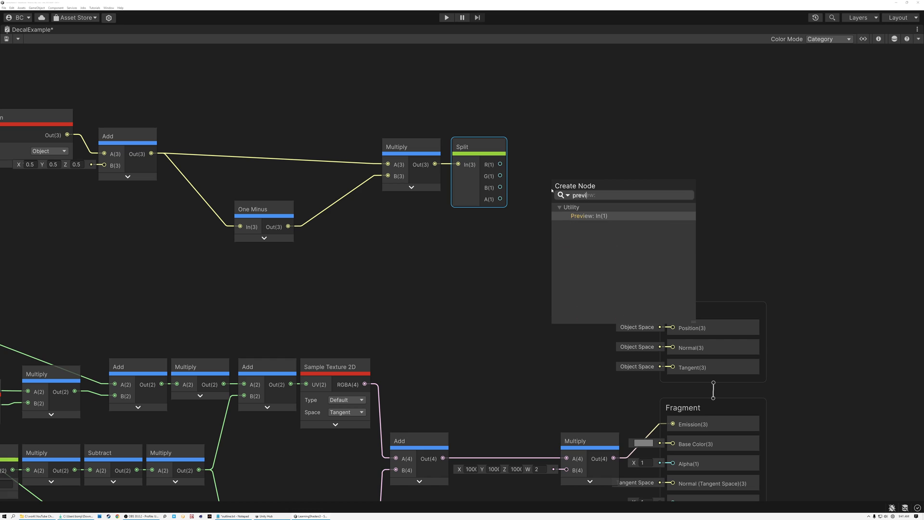
{"action": "left_click", "coordinate": [572, 215]}
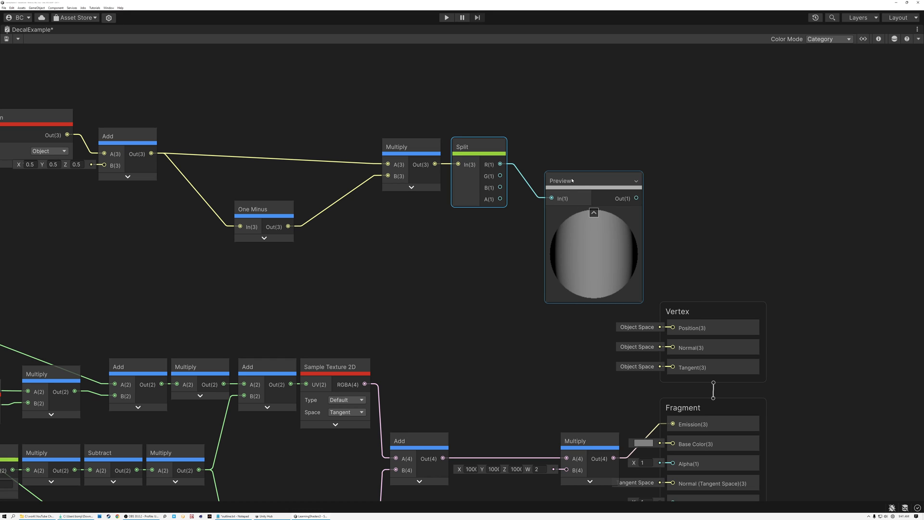
{"action": "left_click_drag", "start_coordinate": [565, 176], "coordinate": [564, 148]}
{"action": "left_click_drag", "start_coordinate": [394, 115], "coordinate": [475, 179]}
{"action": "left_click_drag", "start_coordinate": [475, 178], "coordinate": [418, 178]}
{"action": "left_click_drag", "start_coordinate": [570, 148], "coordinate": [497, 148]}
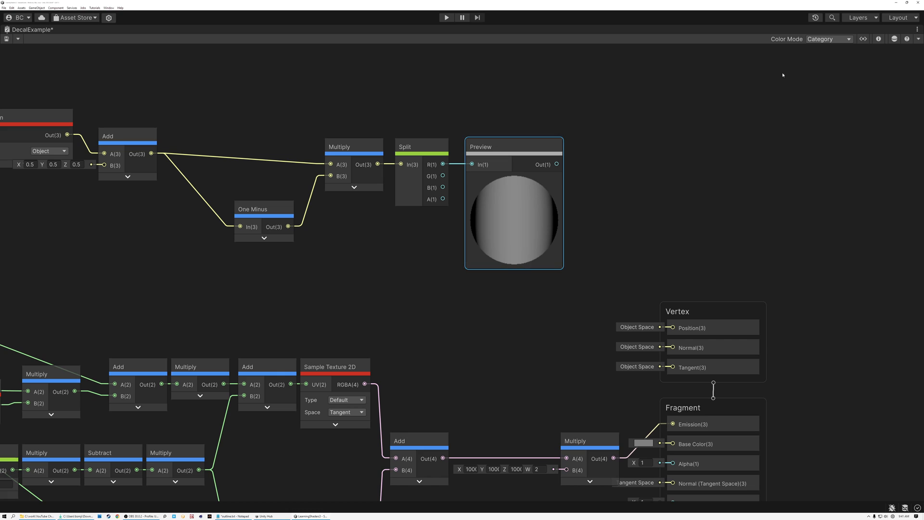
Set the Preview node's preview mode to Preview2D and hide the Graph Inspector.
{"action": "left_click", "coordinate": [879, 38]}
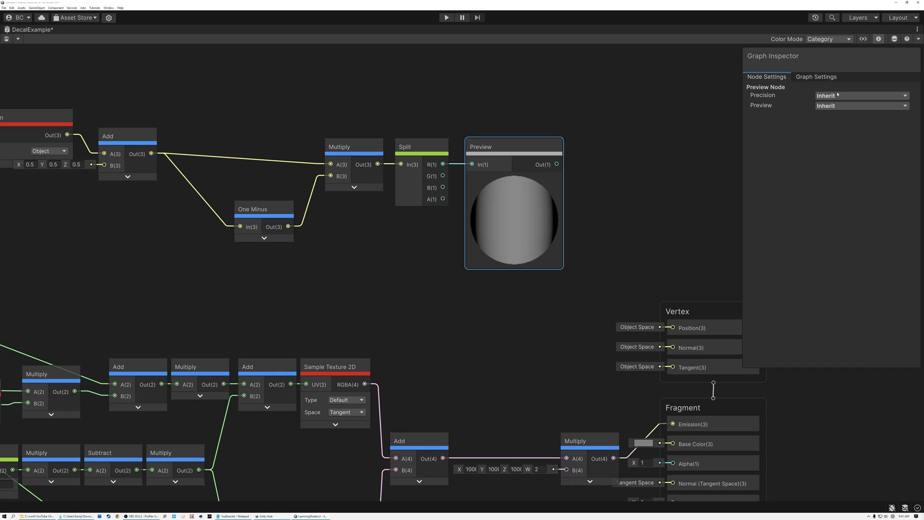
{"action": "left_click", "coordinate": [828, 107]}
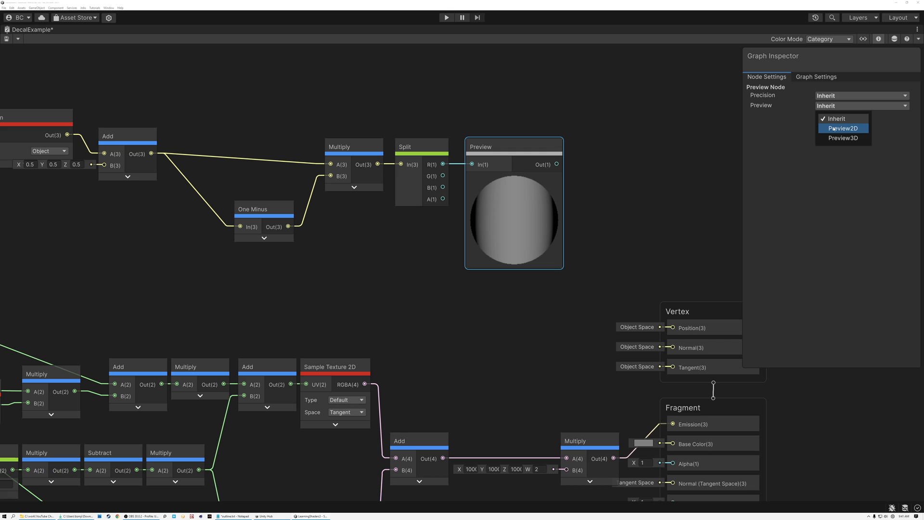
{"action": "left_click", "coordinate": [834, 128]}
{"action": "left_click", "coordinate": [618, 160]}
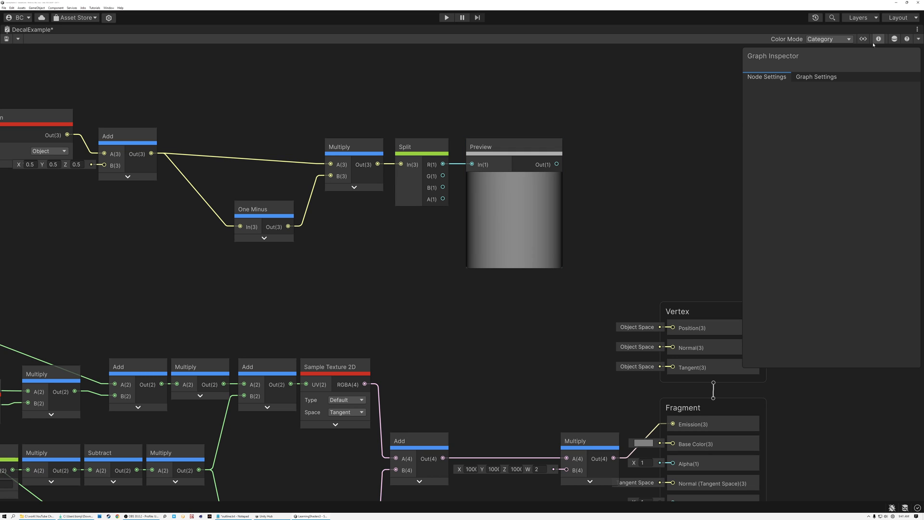
{"action": "left_click", "coordinate": [877, 40]}
Move the upper Add node closer to the One Minus node.
{"action": "left_click", "coordinate": [261, 213]}
{"action": "left_click", "coordinate": [131, 144]}
{"action": "left_click_drag", "start_coordinate": [117, 143], "coordinate": [152, 145]}
{"action": "left_click", "coordinate": [262, 212]}
Examine the Split node's R, G and B channels in the Preview node one after another, returning to R.
{"action": "scroll", "coordinate": [504, 207], "scroll_direction": "up", "scroll_amount": 5}
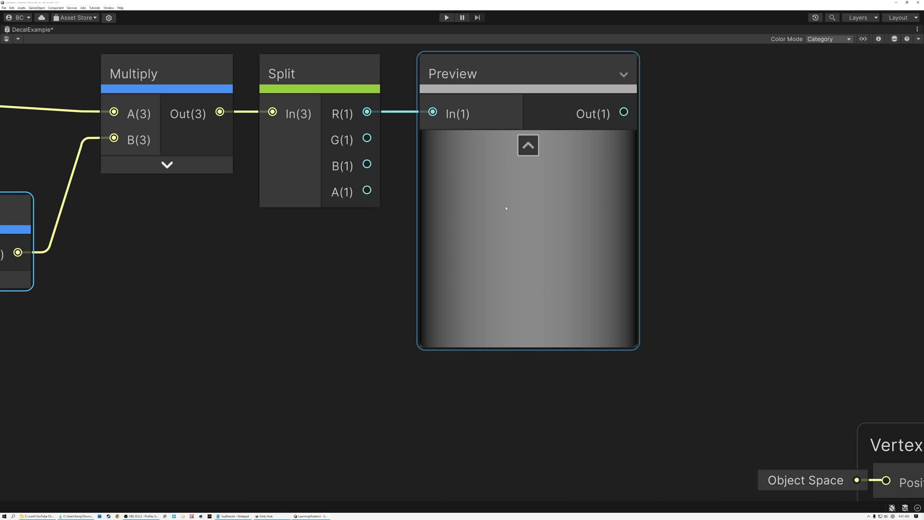
{"action": "middle_click_drag", "start_coordinate": [506, 207], "coordinate": [434, 237]}
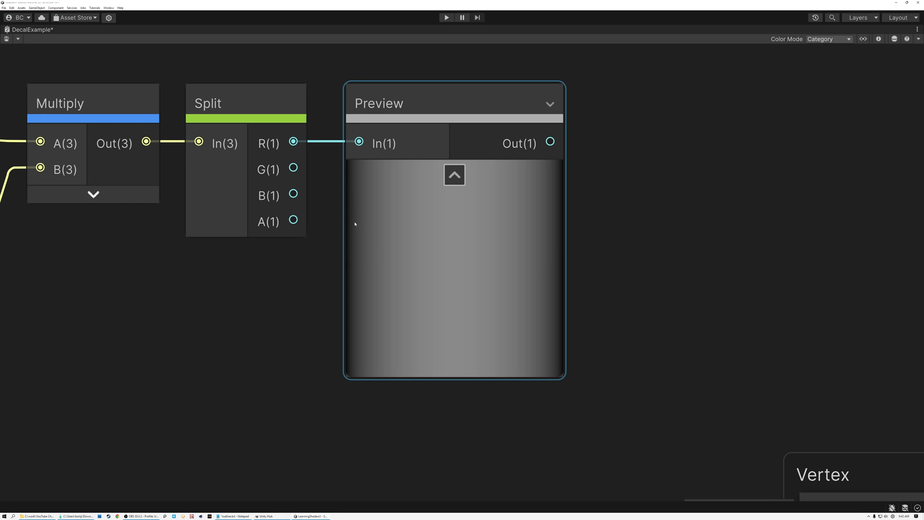
{"action": "left_click_drag", "start_coordinate": [293, 167], "coordinate": [359, 142]}
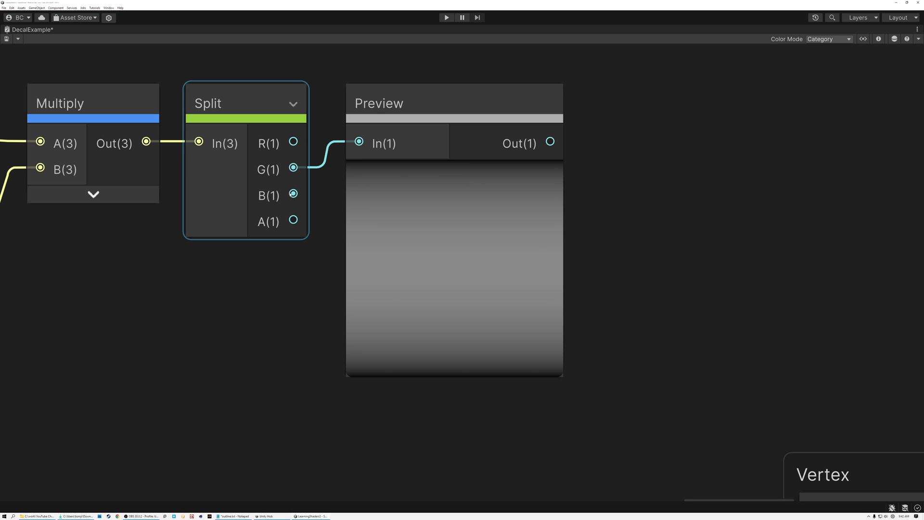
{"action": "left_click_drag", "start_coordinate": [294, 194], "coordinate": [359, 144]}
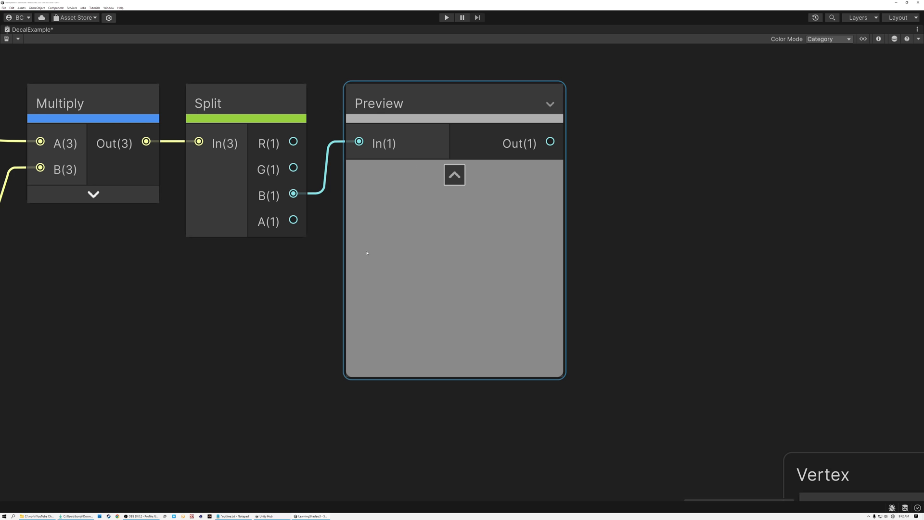
{"action": "left_click_drag", "start_coordinate": [293, 141], "coordinate": [359, 143]}
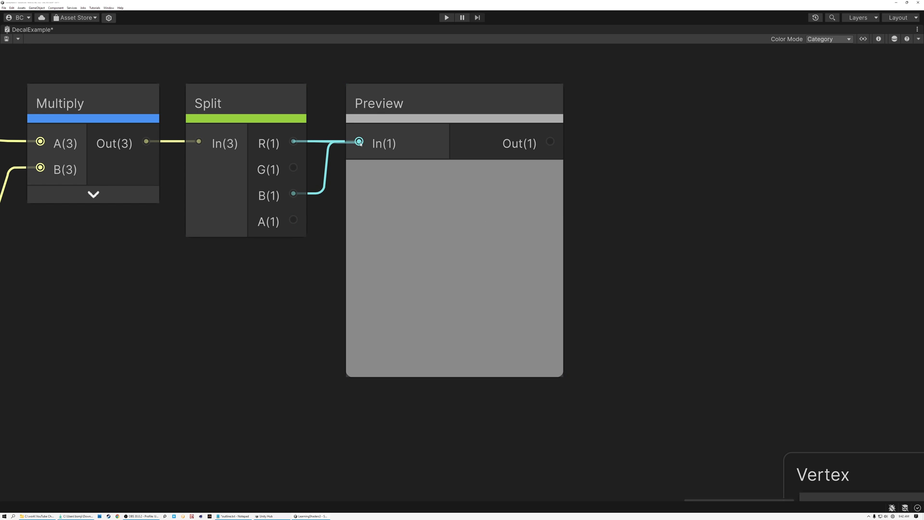
Move the upper Add, One Minus, Multiply and Split nodes toward the Position node to form a compact, aligned chain.
{"action": "scroll", "coordinate": [351, 183], "scroll_direction": "down", "scroll_amount": 5}
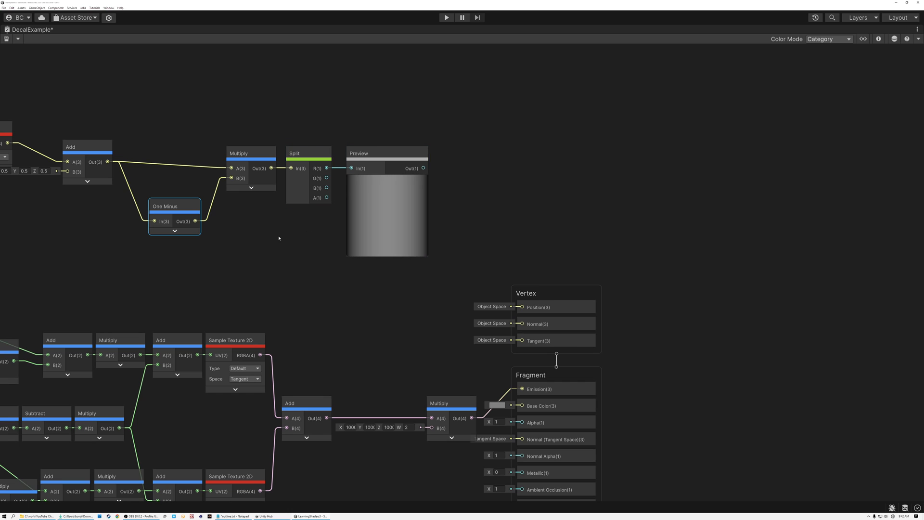
{"action": "middle_click_drag", "start_coordinate": [280, 238], "coordinate": [403, 283]}
{"action": "left_click_drag", "start_coordinate": [202, 194], "coordinate": [165, 173]}
{"action": "left_click_drag", "start_coordinate": [288, 250], "coordinate": [230, 220]}
{"action": "left_click_drag", "start_coordinate": [385, 162], "coordinate": [463, 194]}
{"action": "left_click_drag", "start_coordinate": [375, 197], "coordinate": [301, 172]}
Delete the Preview node and feed the Split node's R and G outputs into inputs A and B of a new Multiply node.
{"action": "left_click_drag", "start_coordinate": [500, 204], "coordinate": [463, 252]}
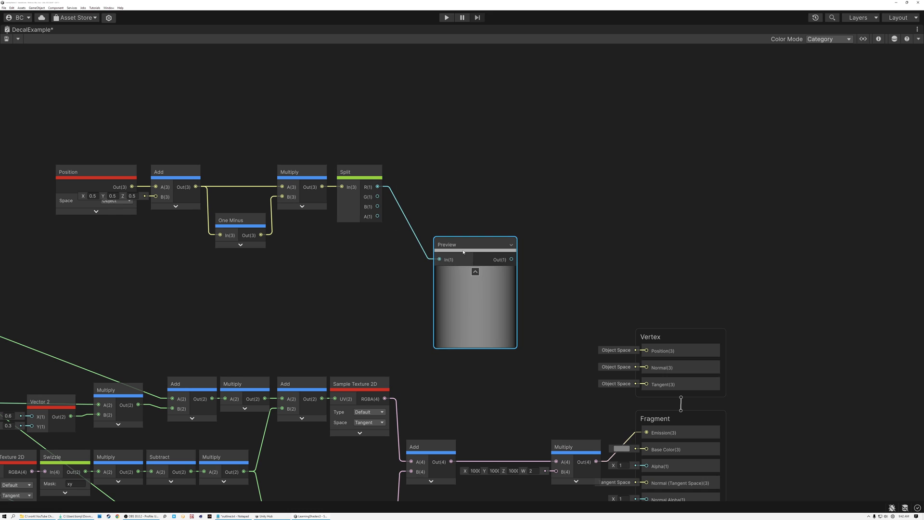
{"action": "key", "text": "Delete"}
{"action": "key", "text": "space"}
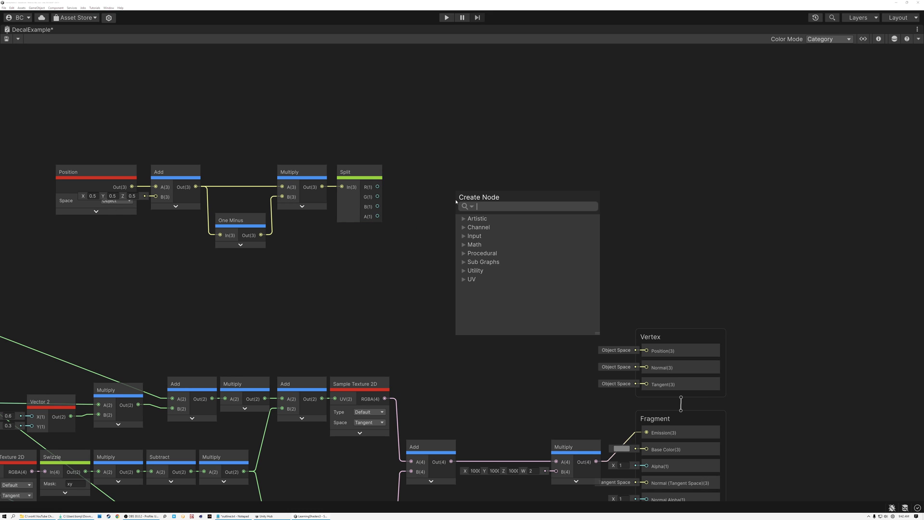
{"action": "type", "text": "mul"}
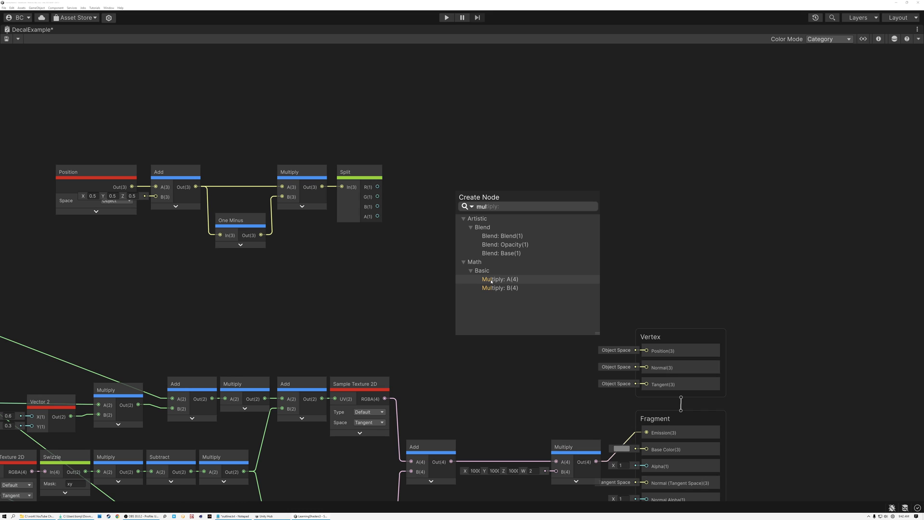
{"action": "key", "text": "Return"}
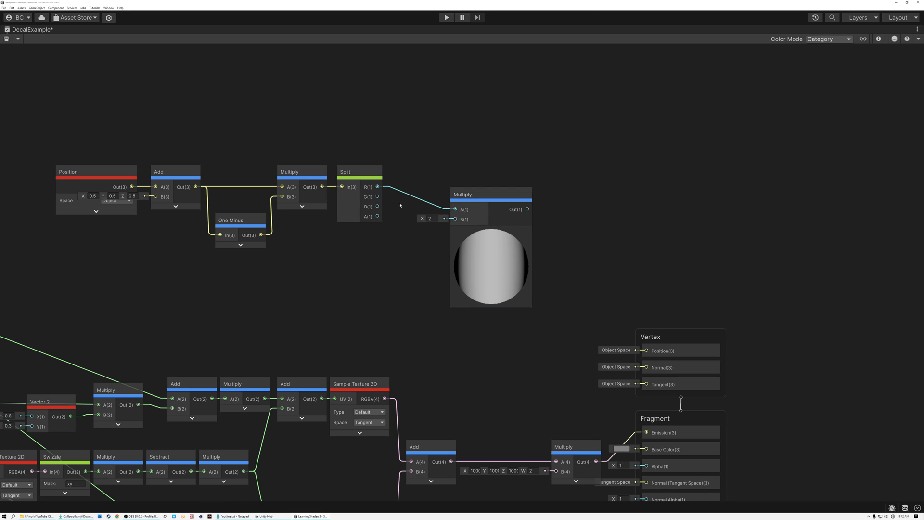
{"action": "left_click_drag", "start_coordinate": [379, 198], "coordinate": [439, 174]}
Feed the R-G Multiply output into input A of another new Multiply node and connect the Split node's B output to its input B.
{"action": "scroll", "coordinate": [456, 232], "scroll_direction": "up", "scroll_amount": 5}
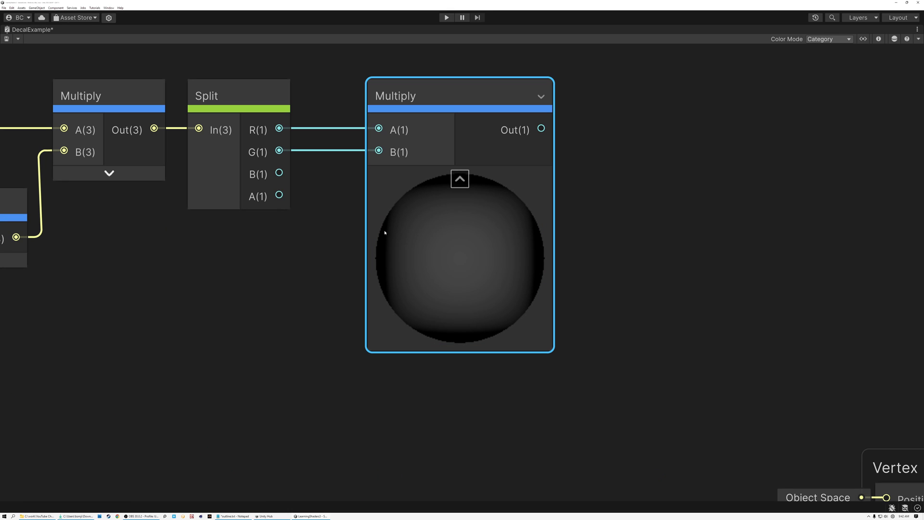
{"action": "scroll", "coordinate": [426, 258], "scroll_direction": "down", "scroll_amount": 2}
{"action": "left_click_drag", "start_coordinate": [509, 164], "coordinate": [569, 192]}
{"action": "type", "text": "mul"}
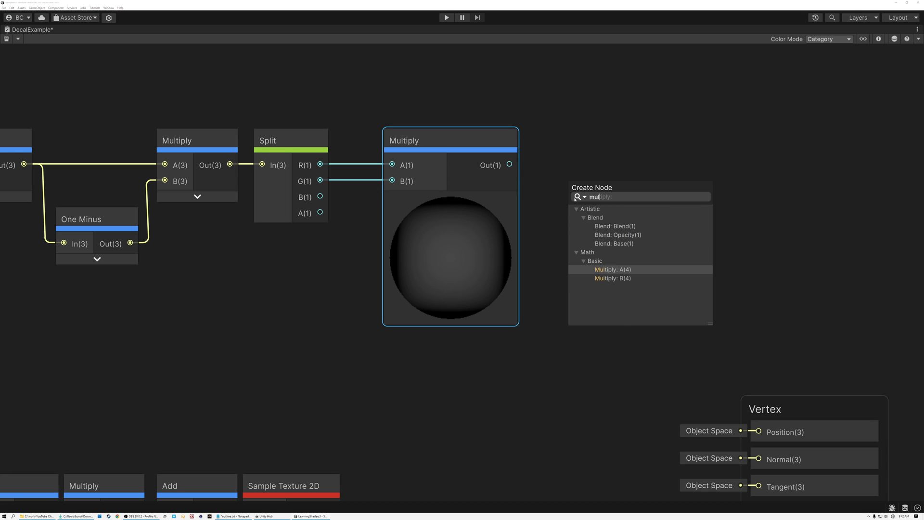
{"action": "left_click", "coordinate": [612, 269]}
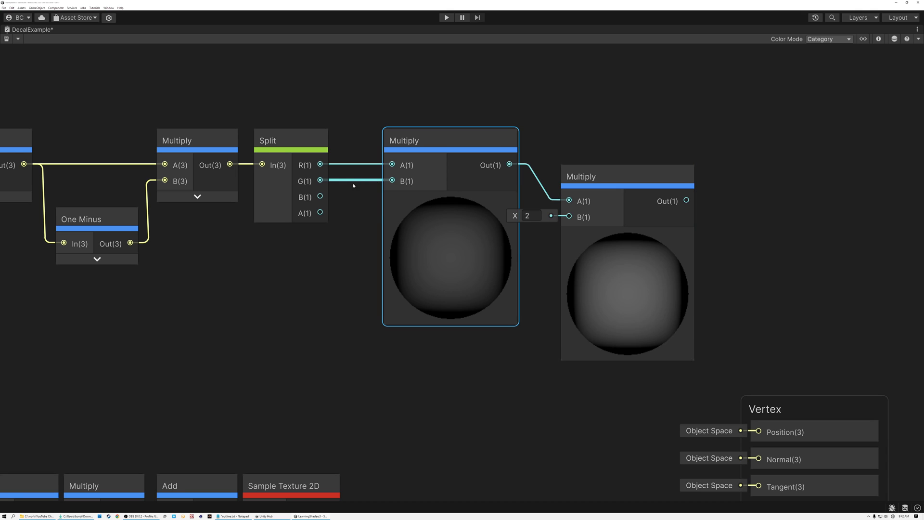
{"action": "left_click_drag", "start_coordinate": [320, 197], "coordinate": [569, 216]}
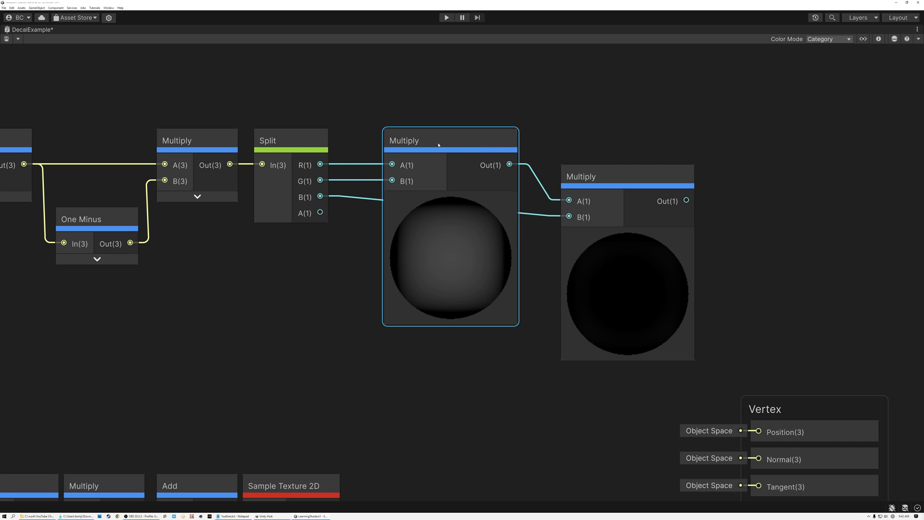
Collapse the R-G Multiply preview, move both Multiply nodes closer to Split, and hide the Split node's unused A port.
{"action": "left_click_drag", "start_coordinate": [445, 204], "coordinate": [417, 204]}
{"action": "left_click", "coordinate": [422, 200]}
{"action": "left_click_drag", "start_coordinate": [641, 299], "coordinate": [546, 288]}
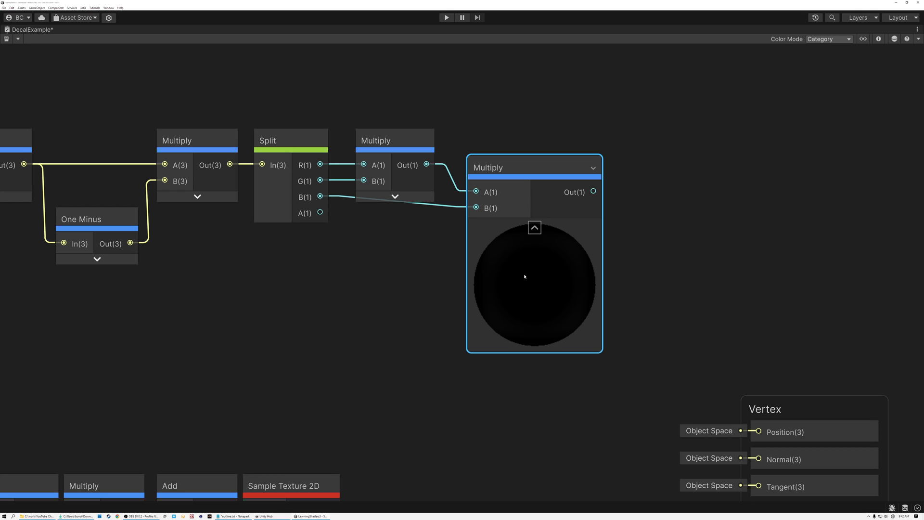
{"action": "left_click", "coordinate": [321, 140]}
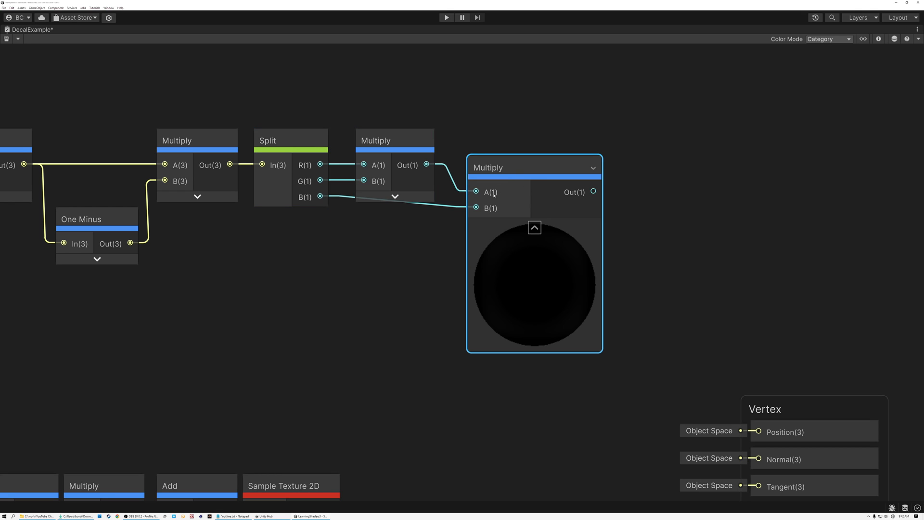
Create another Multiply node and connect the combined R-G-B Multiply output to both its A and B inputs.
{"action": "middle_click_drag", "start_coordinate": [423, 221], "coordinate": [220, 258]}
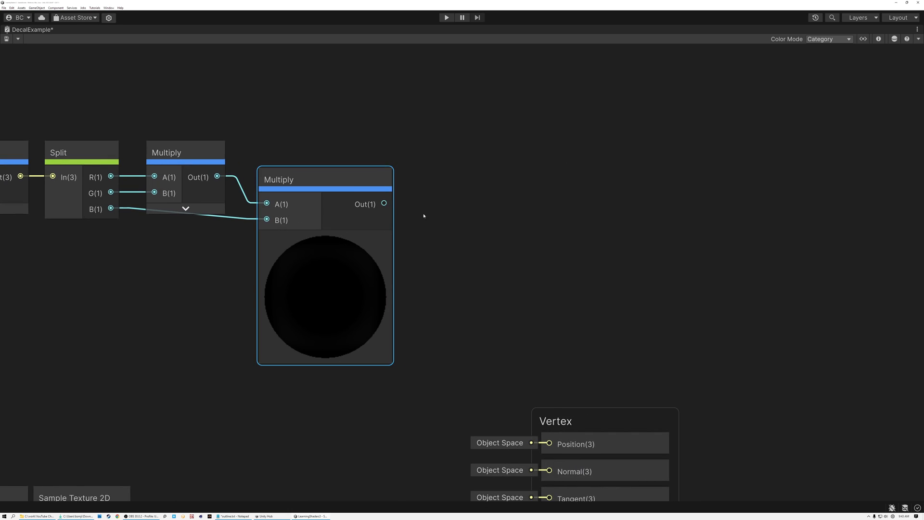
{"action": "key", "text": "space"}
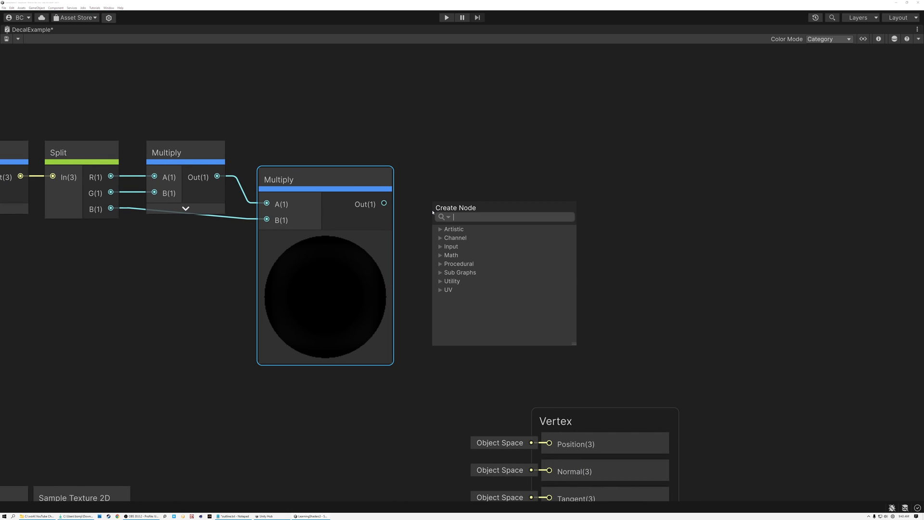
{"action": "type", "text": "mul"}
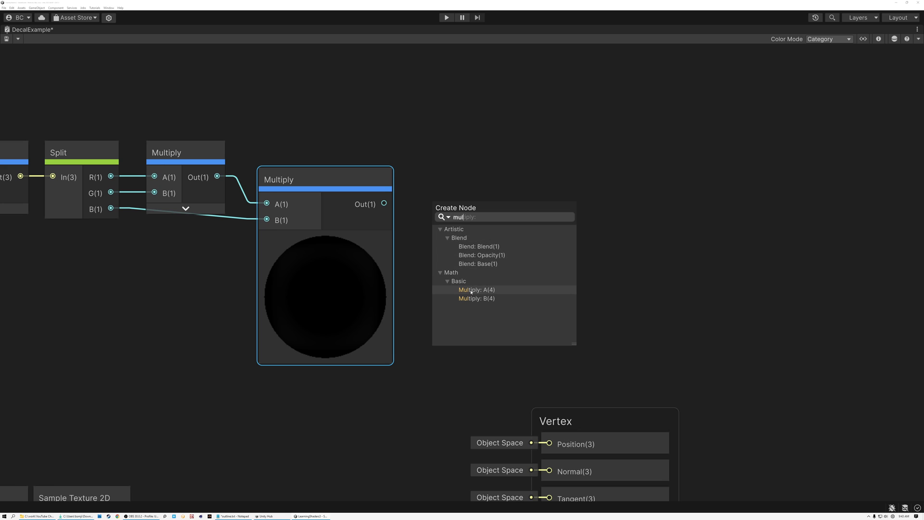
{"action": "left_click", "coordinate": [475, 290]}
{"action": "left_click_drag", "start_coordinate": [384, 203], "coordinate": [433, 237]}
{"action": "left_click_drag", "start_coordinate": [444, 200], "coordinate": [434, 177]}
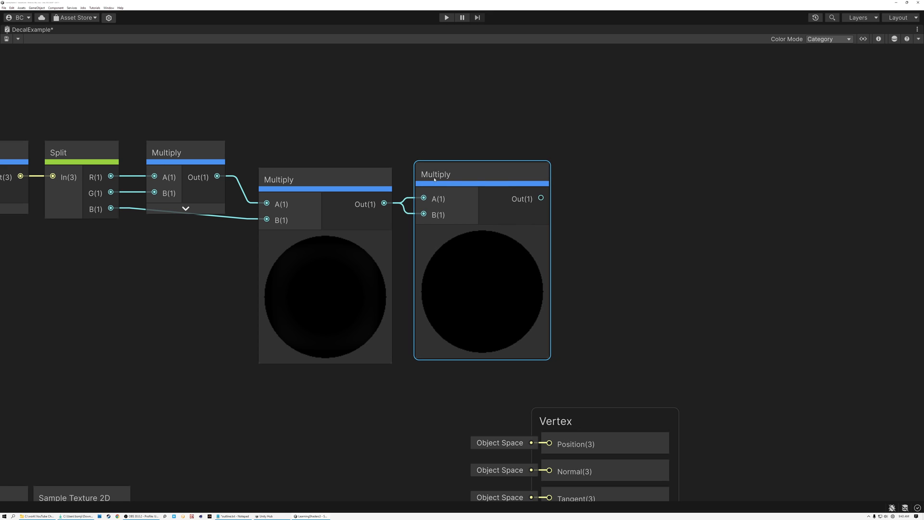
Collapse the preview of the R-G-B Multiply node and move the squaring Multiply node closer to it.
{"action": "left_click", "coordinate": [325, 241]}
{"action": "mouse_move", "coordinate": [482, 237]}
{"action": "left_click_drag", "start_coordinate": [483, 235], "coordinate": [421, 231]}
Feed the squaring Multiply output into a new Multiply node and set its B value to a multiplier in the thousands.
{"action": "left_click_drag", "start_coordinate": [479, 195], "coordinate": [547, 199]}
{"action": "type", "text": "mul"}
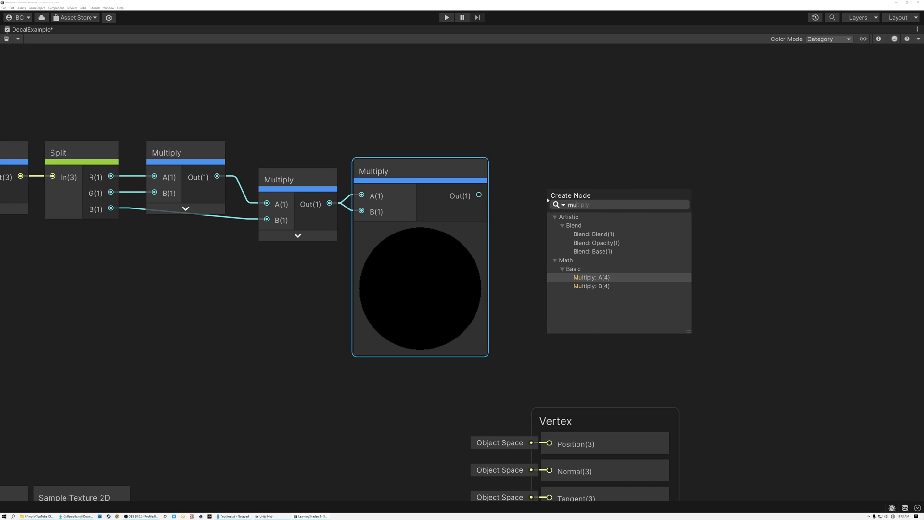
{"action": "left_click", "coordinate": [589, 278]}
{"action": "left_click", "coordinate": [511, 223]}
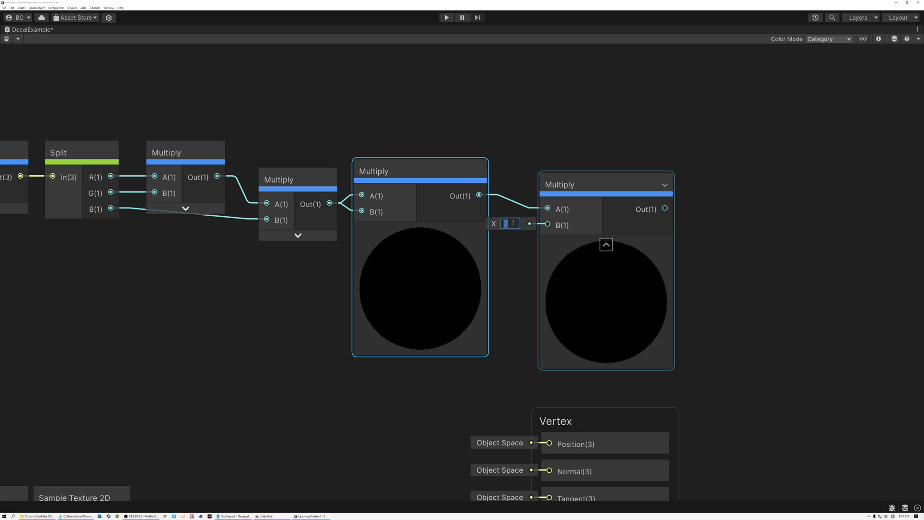
{"action": "type", "text": "1000"}
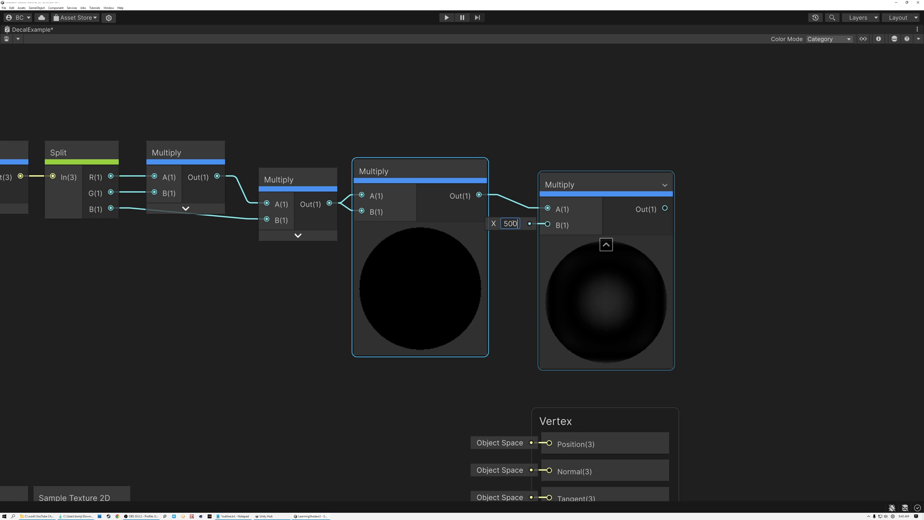
Set the preview mode of the last two Multiply nodes to Preview2D in the Graph Inspector.
{"action": "middle_click_drag", "start_coordinate": [510, 276], "coordinate": [365, 258]}
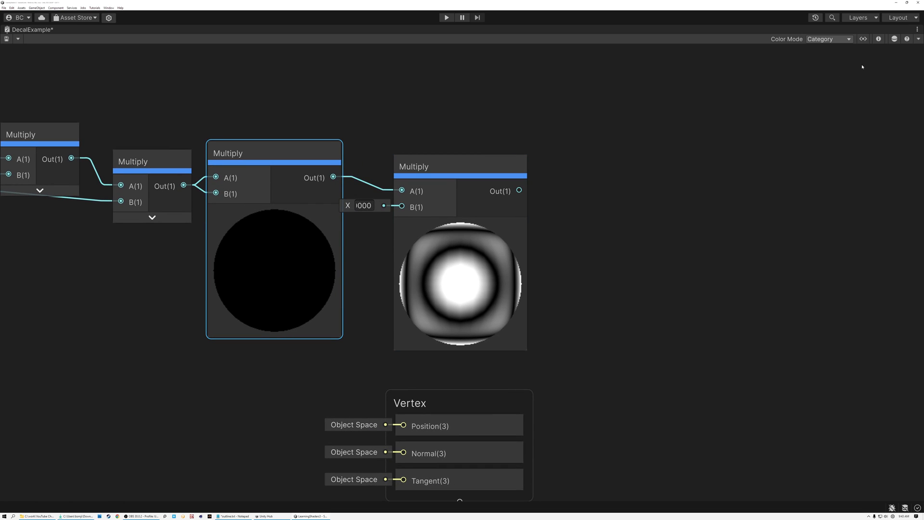
{"action": "left_click", "coordinate": [879, 38]}
{"action": "left_click", "coordinate": [862, 105]}
{"action": "left_click", "coordinate": [835, 129]}
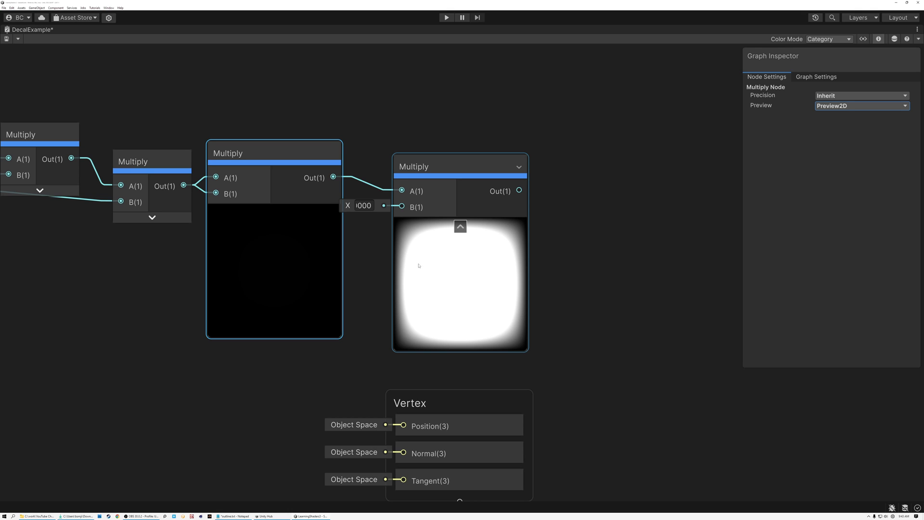
Inspect the edge mask preview and move the scaling Multiply node closer to the squaring Multiply node, aligning them in a row.
{"action": "scroll", "coordinate": [407, 246], "scroll_direction": "up", "scroll_amount": 5}
{"action": "scroll", "coordinate": [418, 242], "scroll_direction": "up", "scroll_amount": 2}
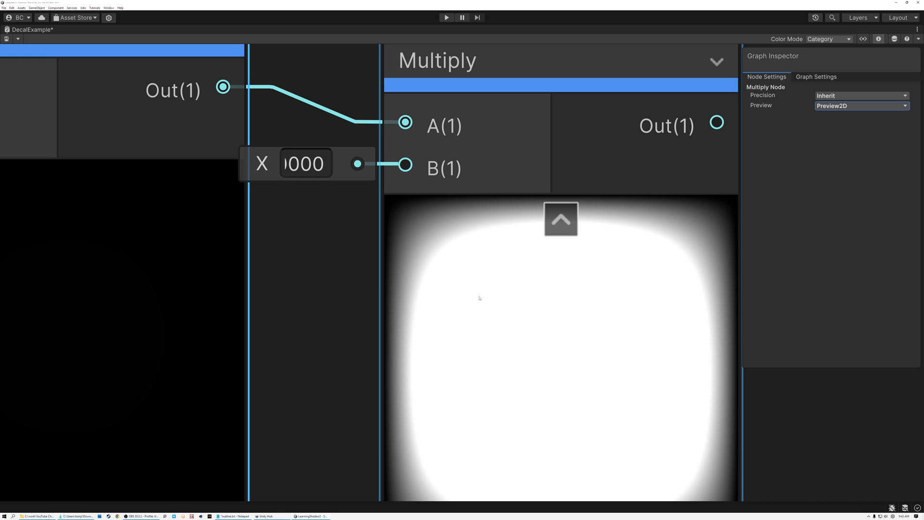
{"action": "scroll", "coordinate": [470, 269], "scroll_direction": "down", "scroll_amount": 6}
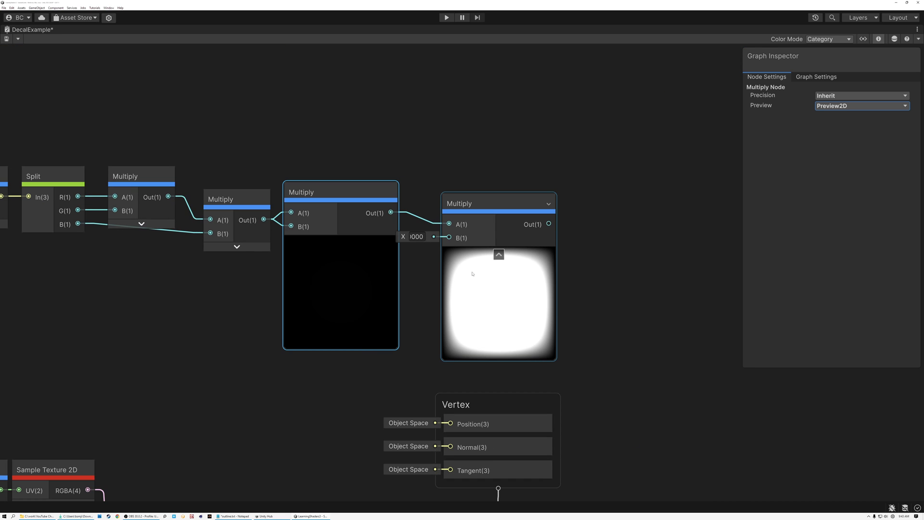
{"action": "scroll", "coordinate": [469, 269], "scroll_direction": "up", "scroll_amount": 4}
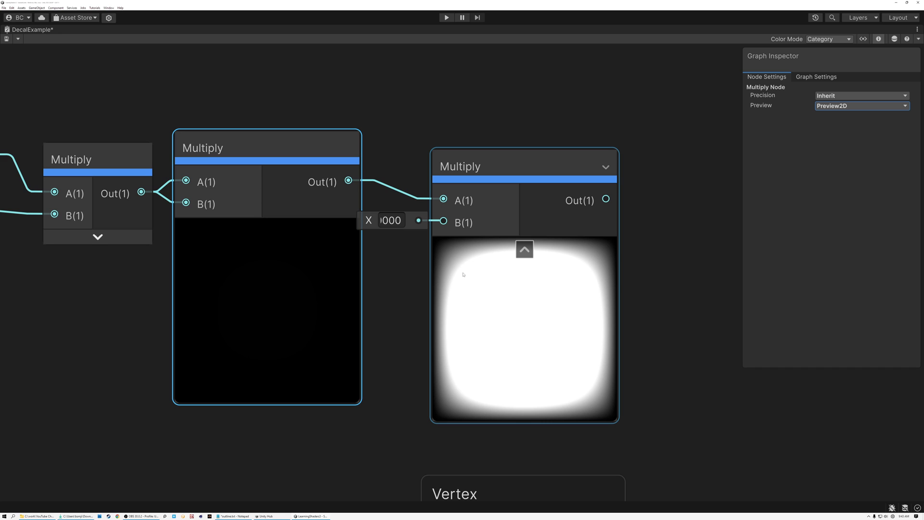
{"action": "left_click_drag", "start_coordinate": [454, 167], "coordinate": [401, 148]}
Create a Saturate node fed by the scaling Multiply output and place it directly beside that node.
{"action": "scroll", "coordinate": [390, 226], "scroll_direction": "down", "scroll_amount": 4}
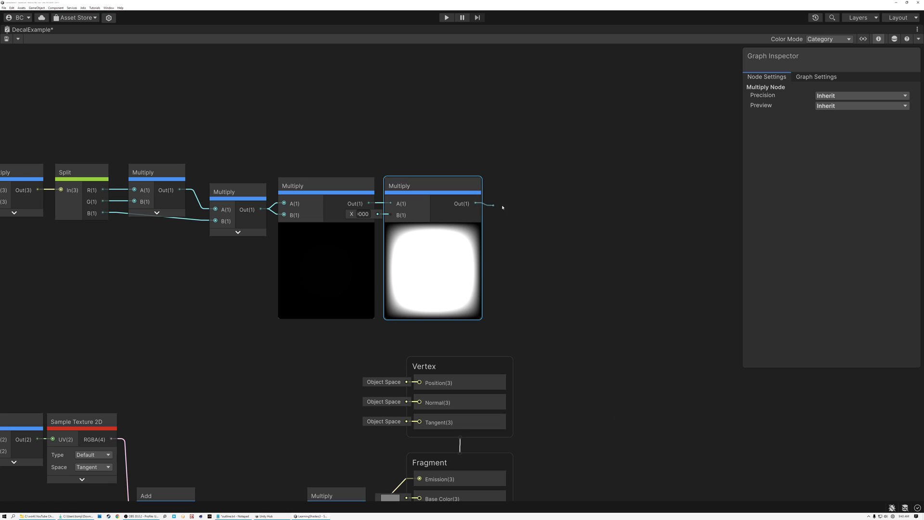
{"action": "key", "text": "space"}
{"action": "type", "text": "sat"}
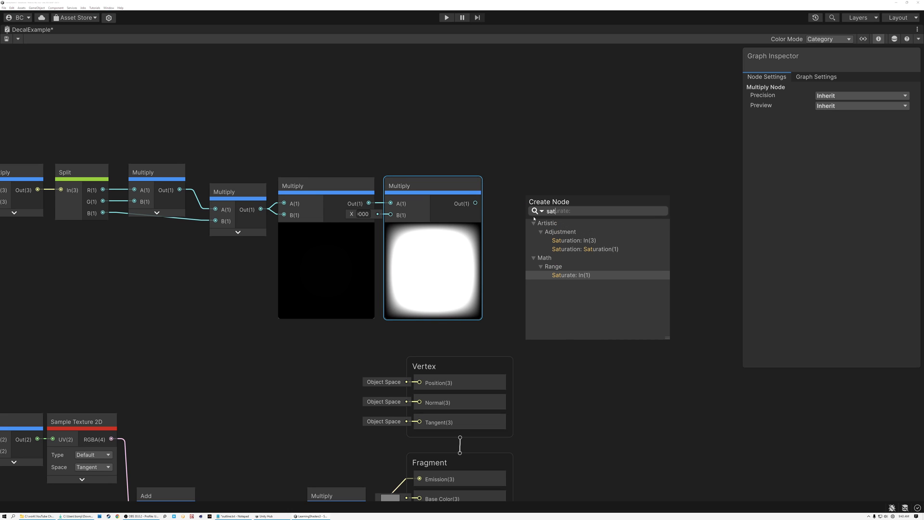
{"action": "left_click", "coordinate": [570, 275]}
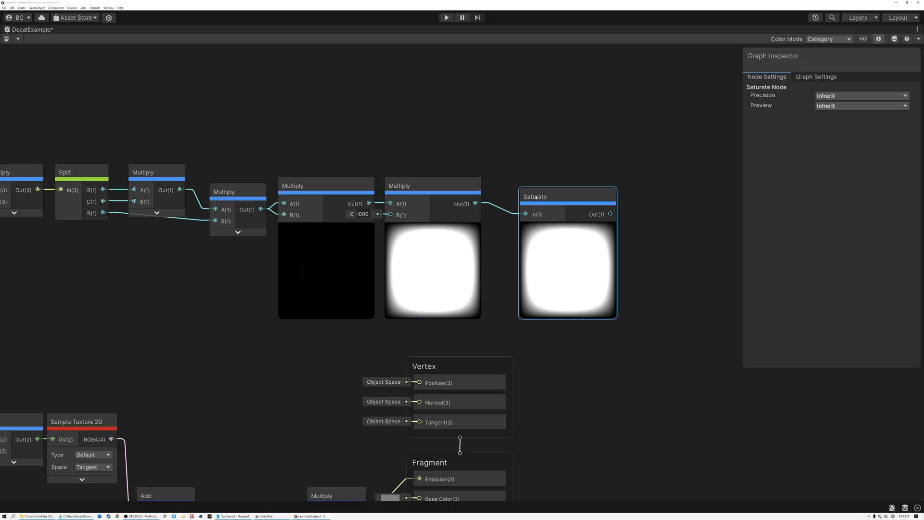
{"action": "left_click_drag", "start_coordinate": [540, 186], "coordinate": [504, 185]}
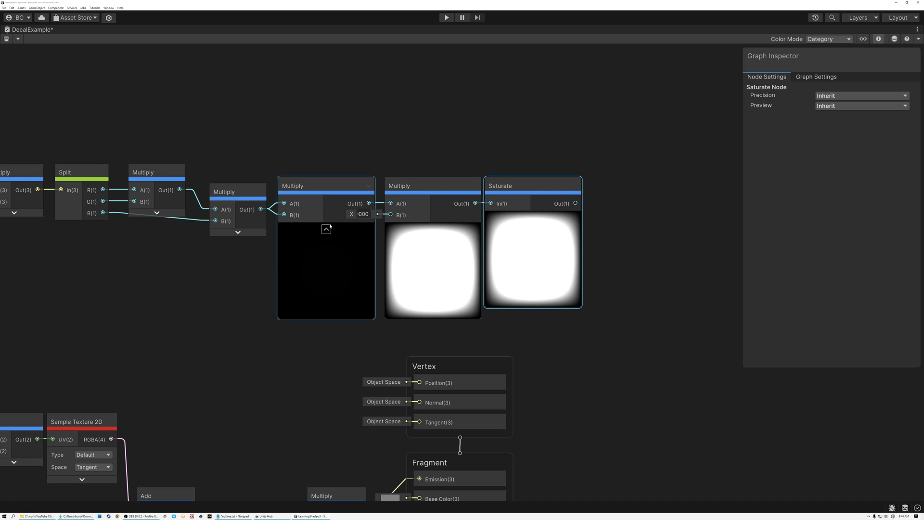
Collapse the previews of the squaring and scaling Multiply nodes and move the Saturate node closer to them.
{"action": "left_click", "coordinate": [326, 229]}
{"action": "left_click", "coordinate": [433, 230]}
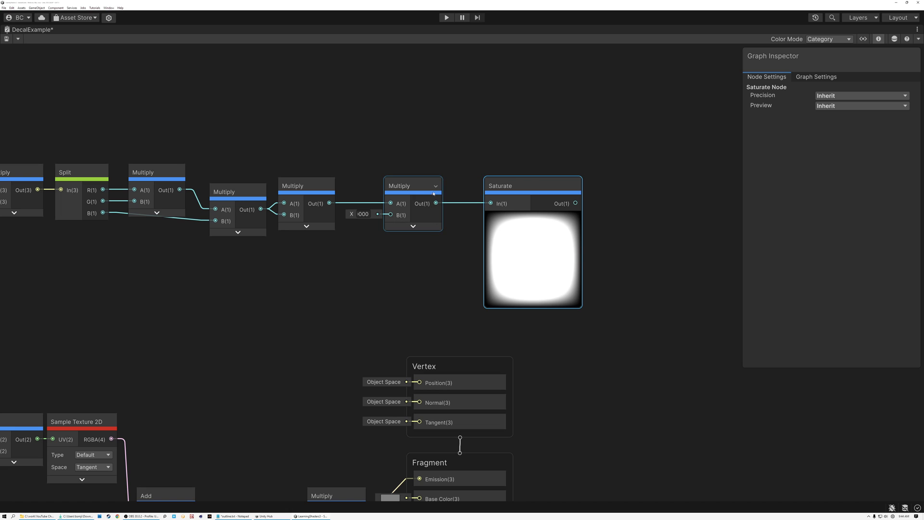
{"action": "left_click_drag", "start_coordinate": [506, 187], "coordinate": [474, 189]}
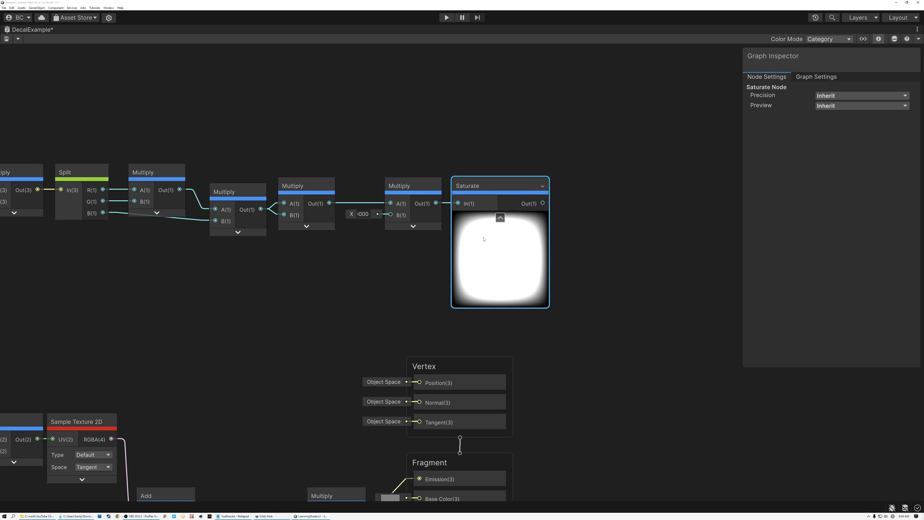
Create a Multiply node near the end of the caustics chain with the Saturate output connected to its A input.
{"action": "scroll", "coordinate": [487, 244], "scroll_direction": "down", "scroll_amount": 2}
{"action": "middle_click_drag", "start_coordinate": [454, 254], "coordinate": [591, 268]}
{"action": "left_click_drag", "start_coordinate": [100, 147], "coordinate": [466, 237]}
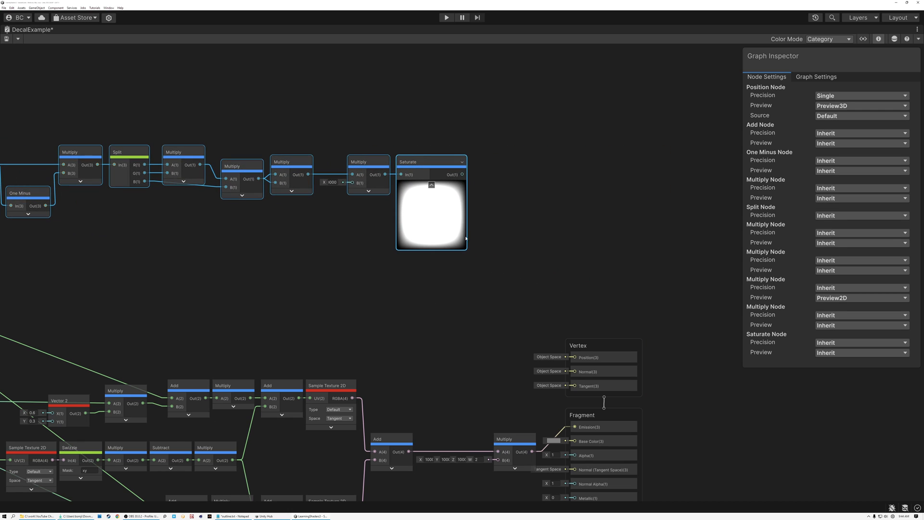
{"action": "scroll", "coordinate": [466, 238], "scroll_direction": "down", "scroll_amount": 3}
{"action": "key", "text": "space"}
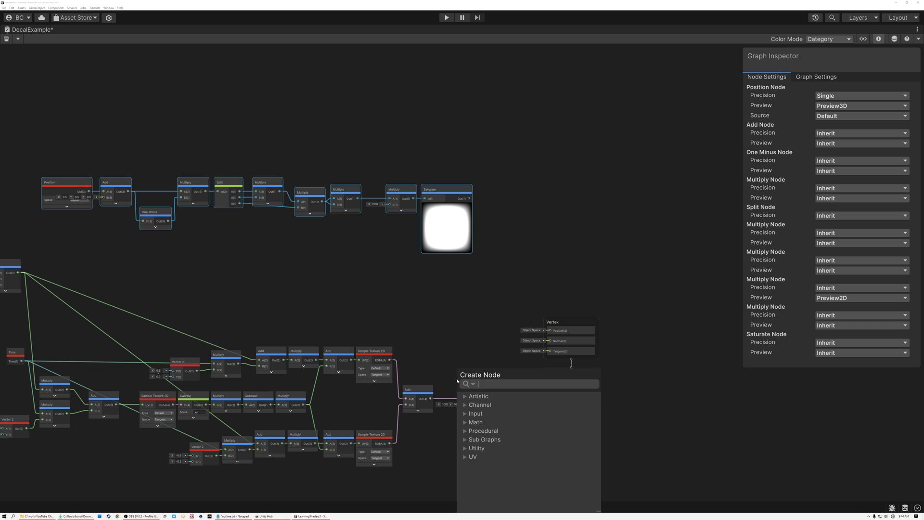
{"action": "type", "text": "mult"}
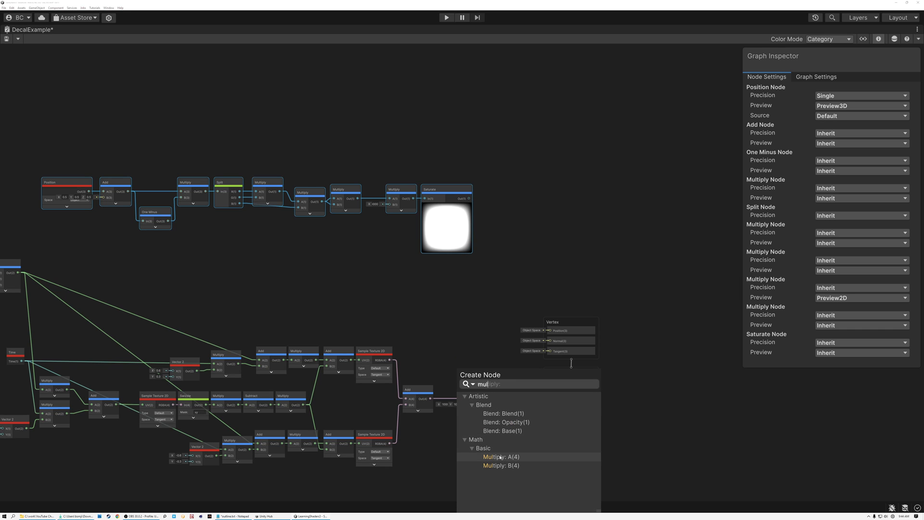
{"action": "left_click", "coordinate": [501, 458]}
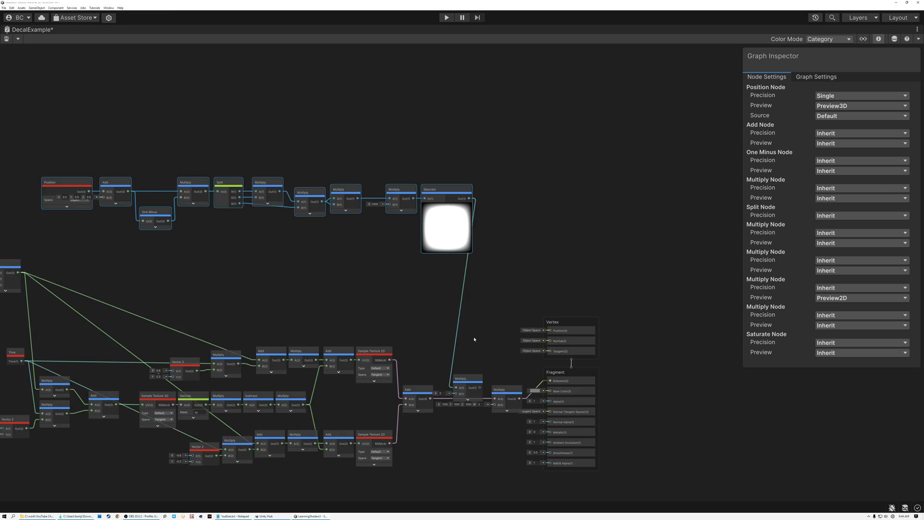
Move the new Multiply node above the caustics chain and connect the output of the Add node combining both textures to its B input.
{"action": "scroll", "coordinate": [475, 340], "scroll_direction": "up", "scroll_amount": 4}
{"action": "middle_click_drag", "start_coordinate": [477, 355], "coordinate": [491, 260]}
{"action": "left_click_drag", "start_coordinate": [475, 336], "coordinate": [467, 284]}
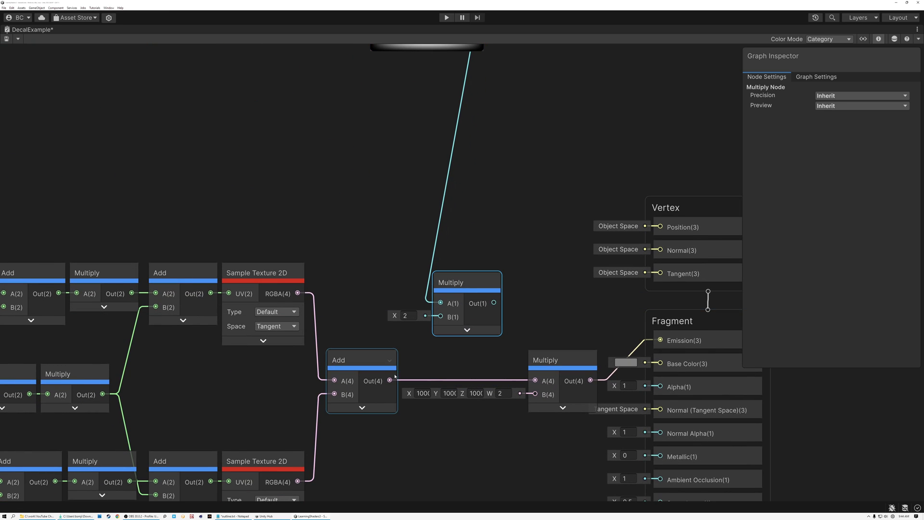
{"action": "left_click_drag", "start_coordinate": [395, 378], "coordinate": [441, 319]}
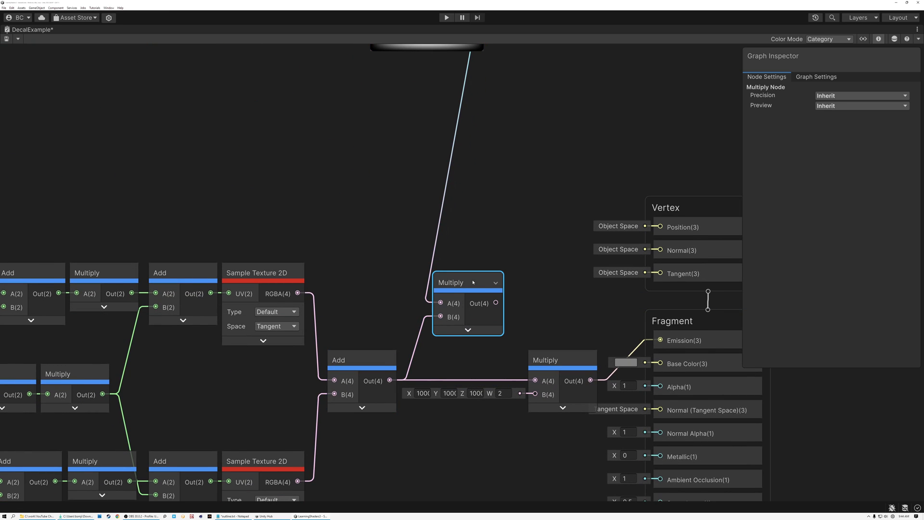
Compare the previews of the masking Multiply node and the Add node before it, leaving both previews collapsed.
{"action": "scroll", "coordinate": [474, 283], "scroll_direction": "down", "scroll_amount": 3}
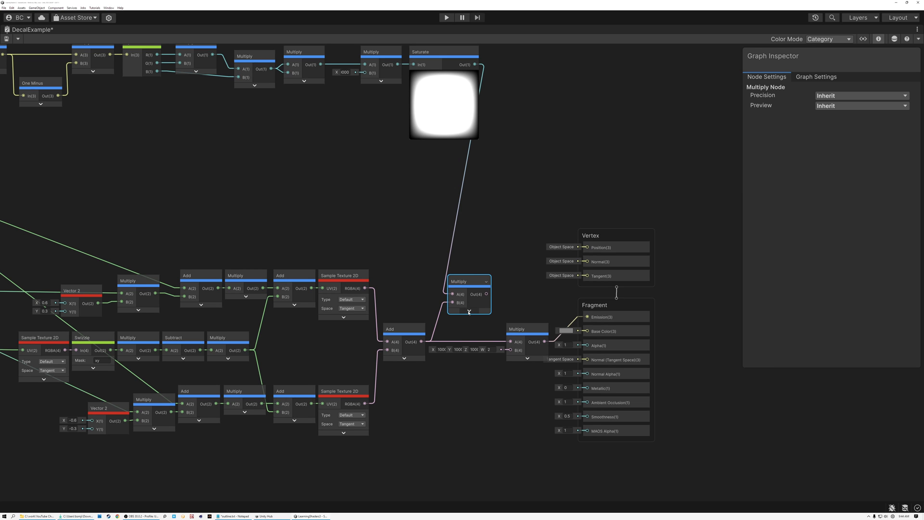
{"action": "left_click", "coordinate": [469, 311]}
{"action": "scroll", "coordinate": [480, 338], "scroll_direction": "up", "scroll_amount": 5}
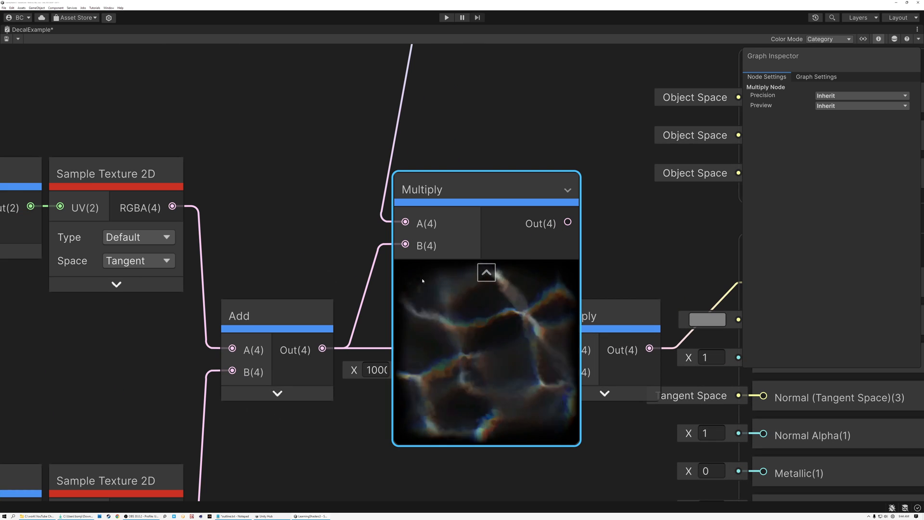
{"action": "left_click", "coordinate": [277, 393]}
{"action": "middle_click_drag", "start_coordinate": [364, 416], "coordinate": [411, 203]}
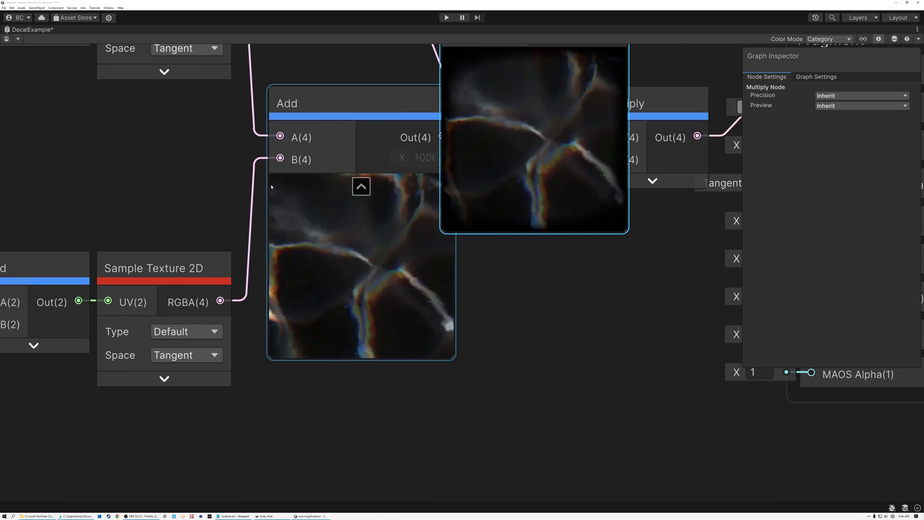
{"action": "middle_click_drag", "start_coordinate": [514, 130], "coordinate": [442, 289]}
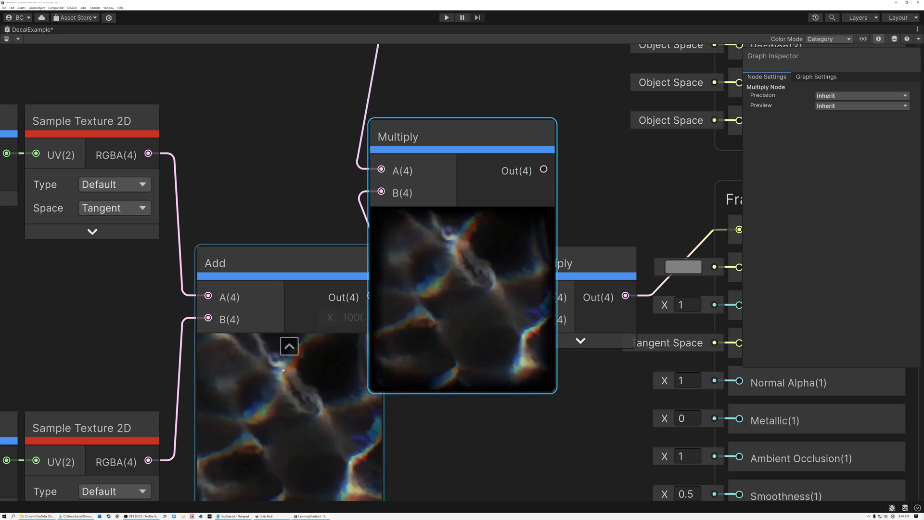
{"action": "left_click", "coordinate": [289, 346]}
{"action": "left_click", "coordinate": [462, 215]}
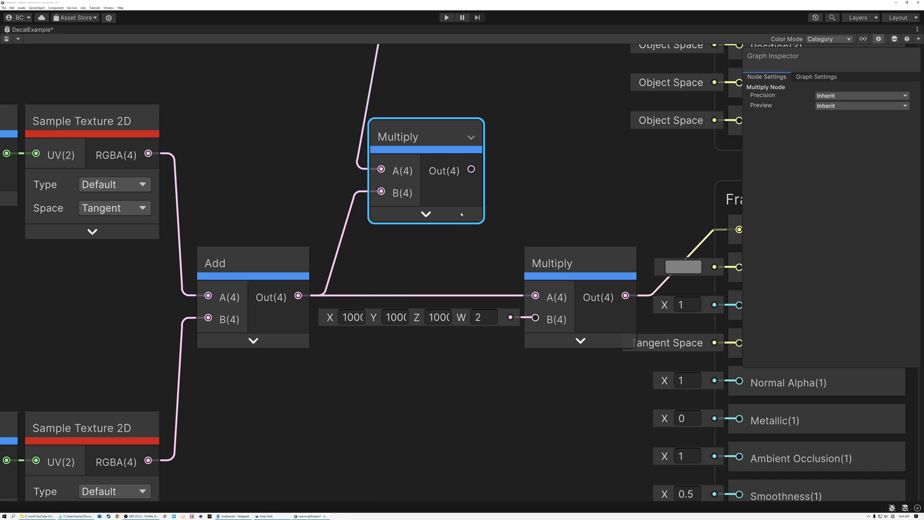
Connect the masking Multiply output to the A input of the final Multiply that feeds Emission, replacing the direct Add connection.
{"action": "left_click_drag", "start_coordinate": [471, 169], "coordinate": [535, 296]}
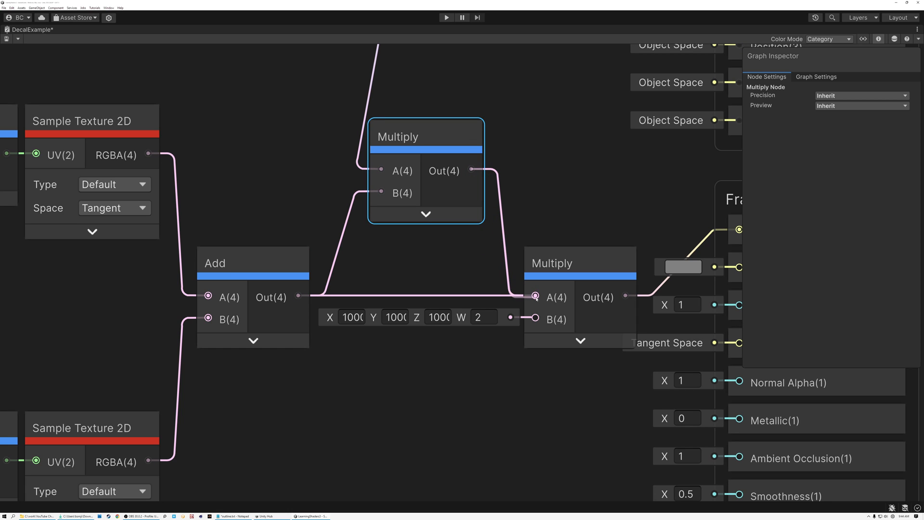
{"action": "scroll", "coordinate": [458, 276], "scroll_direction": "down", "scroll_amount": 3}
{"action": "scroll", "coordinate": [419, 303], "scroll_direction": "up", "scroll_amount": 5}
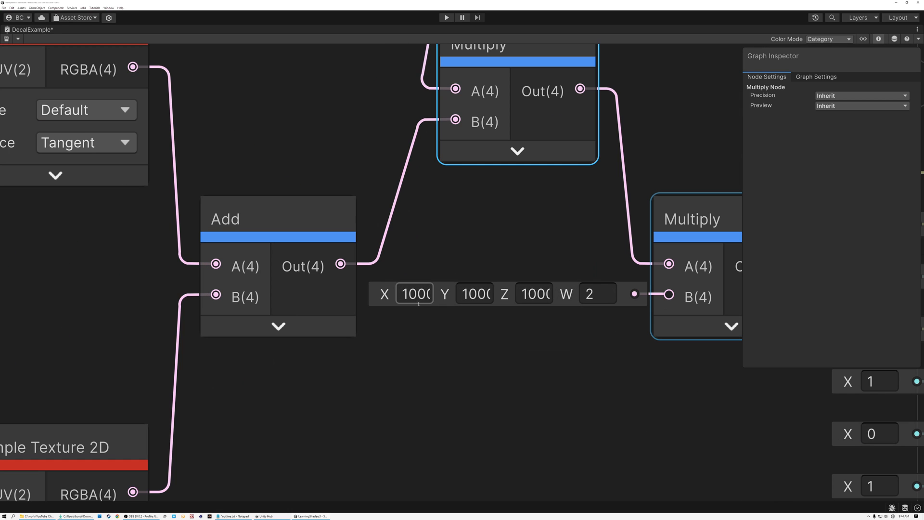
{"action": "scroll", "coordinate": [536, 296], "scroll_direction": "down", "scroll_amount": 3}
{"action": "middle_click_drag", "start_coordinate": [548, 274], "coordinate": [438, 323]}
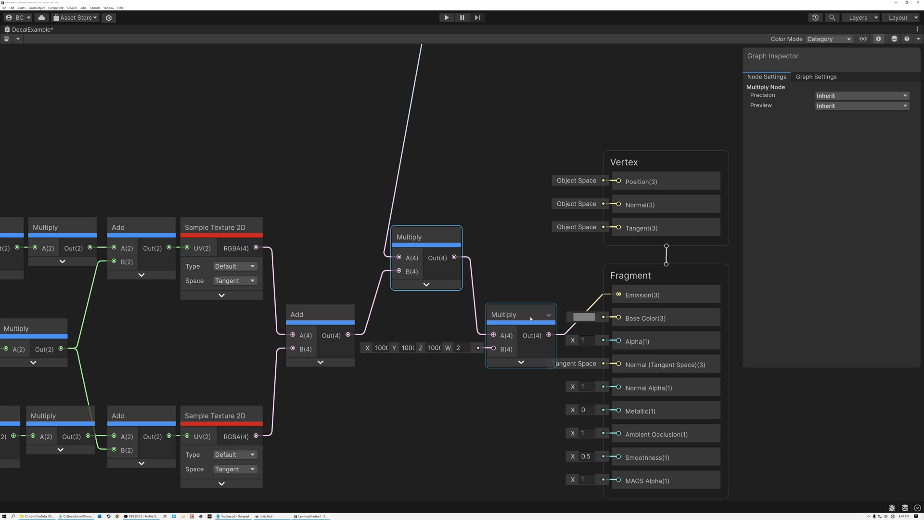
{"action": "scroll", "coordinate": [656, 302], "scroll_direction": "up", "scroll_amount": 5}
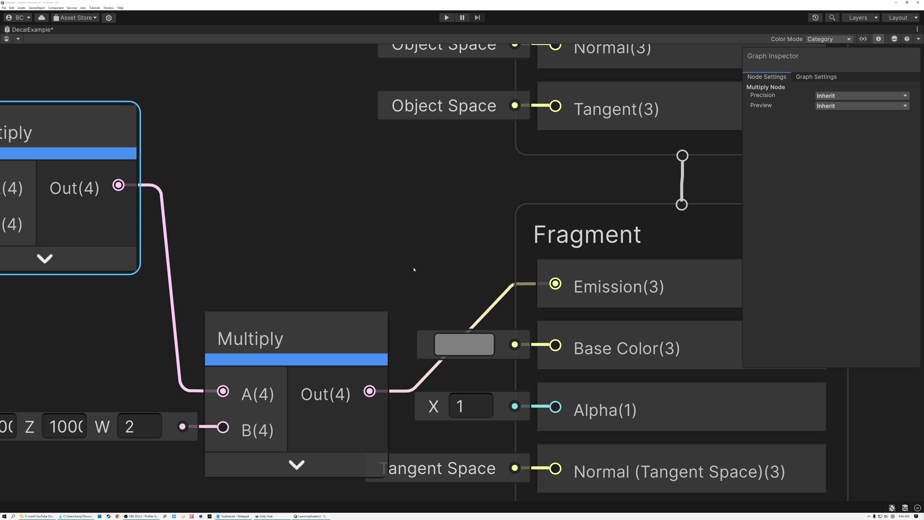
{"action": "scroll", "coordinate": [314, 225], "scroll_direction": "down", "scroll_amount": 5}
{"action": "middle_click_drag", "start_coordinate": [302, 231], "coordinate": [496, 256]}
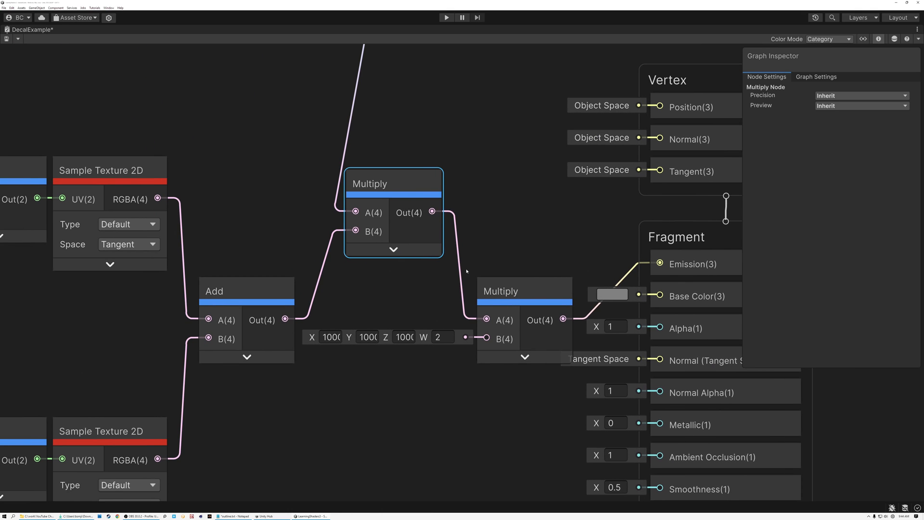
{"action": "scroll", "coordinate": [352, 347], "scroll_direction": "down", "scroll_amount": 3}
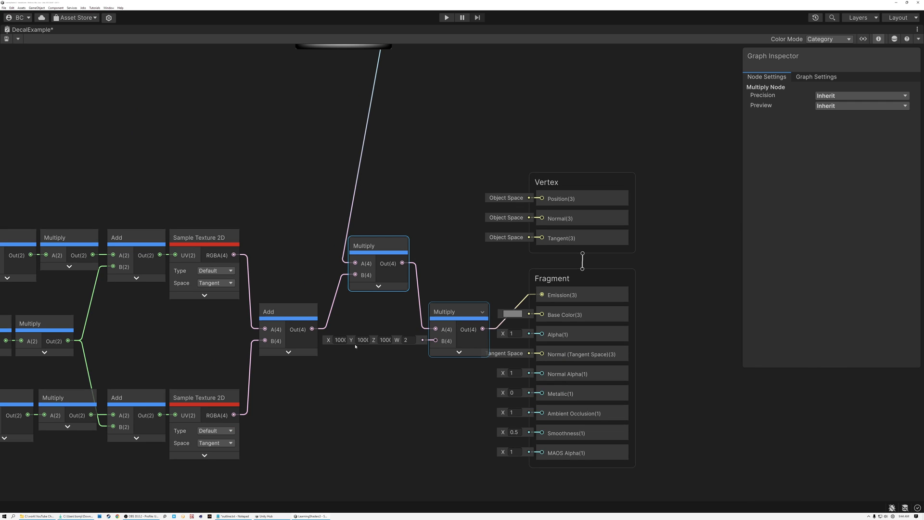
Select the edge mask nodes from Position to Saturate and review how they fit into the whole shader graph.
{"action": "middle_click_drag", "start_coordinate": [250, 66], "coordinate": [500, 314]}
{"action": "scroll", "coordinate": [346, 315], "scroll_direction": "down", "scroll_amount": 3}
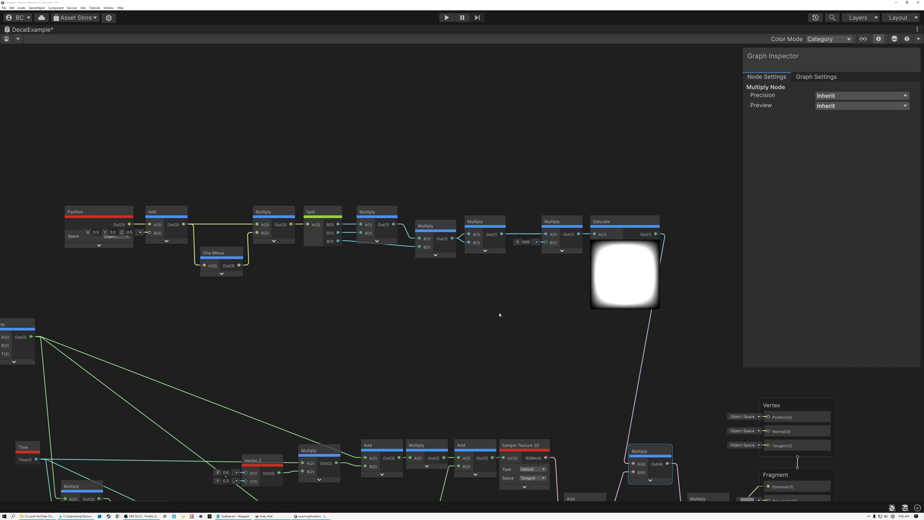
{"action": "left_click_drag", "start_coordinate": [88, 149], "coordinate": [601, 292]}
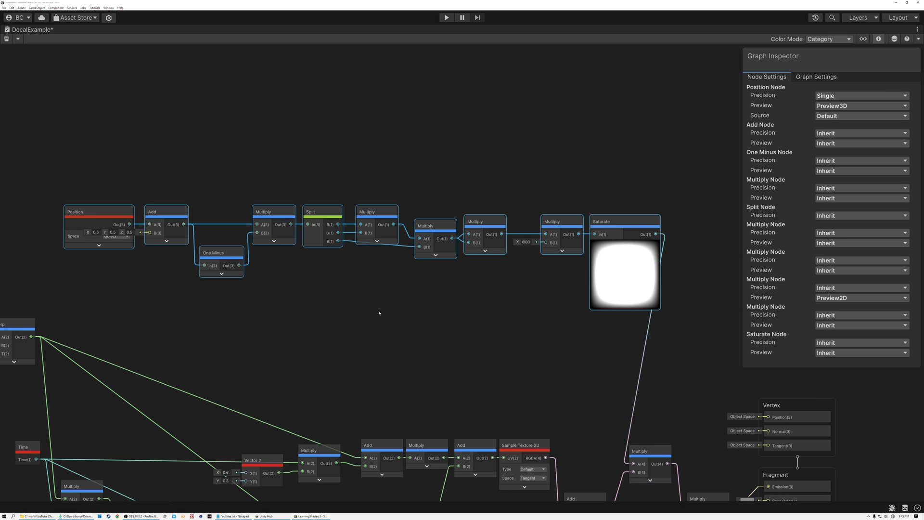
{"action": "scroll", "coordinate": [284, 333], "scroll_direction": "down", "scroll_amount": 8}
{"action": "scroll", "coordinate": [274, 268], "scroll_direction": "up", "scroll_amount": 12}
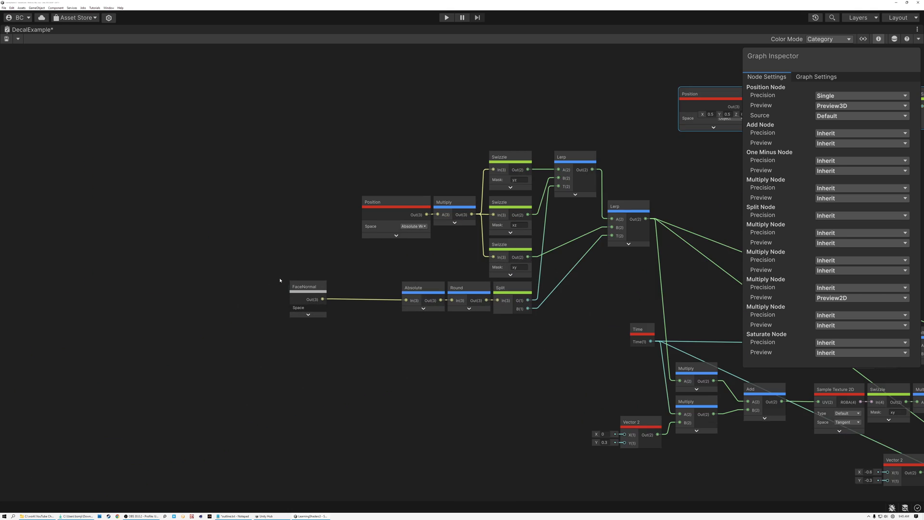
{"action": "scroll", "coordinate": [299, 281], "scroll_direction": "down", "scroll_amount": 6}
{"action": "scroll", "coordinate": [303, 278], "scroll_direction": "up", "scroll_amount": 8}
{"action": "scroll", "coordinate": [313, 270], "scroll_direction": "down", "scroll_amount": 5}
{"action": "key", "text": "a"}
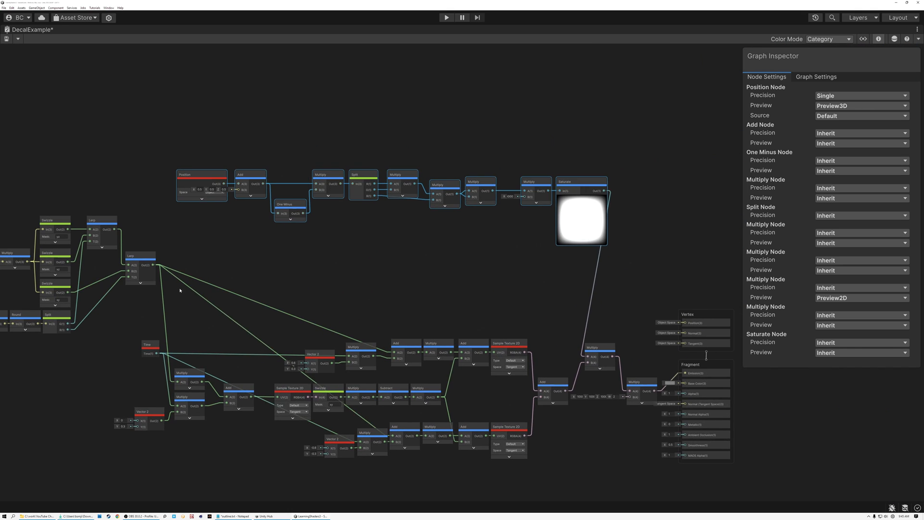
{"action": "scroll", "coordinate": [405, 279], "scroll_direction": "up", "scroll_amount": 3}
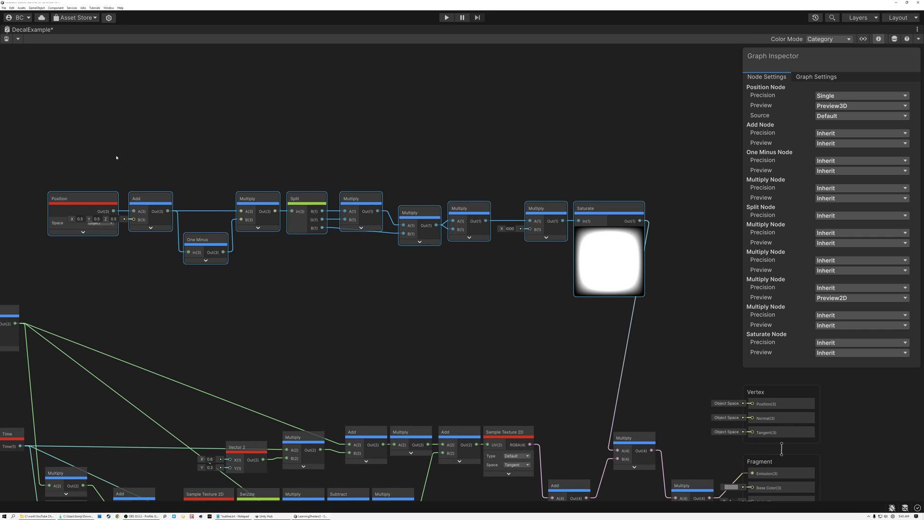
Clear the node selection and add a DecalEdgeMask node in the empty area below the edge mask chain.
{"action": "left_click", "coordinate": [84, 164]}
{"action": "left_click_drag", "start_coordinate": [546, 280], "coordinate": [545, 281]}
{"action": "left_click", "coordinate": [421, 306]}
{"action": "key", "text": "space"}
{"action": "type", "text": "dec"}
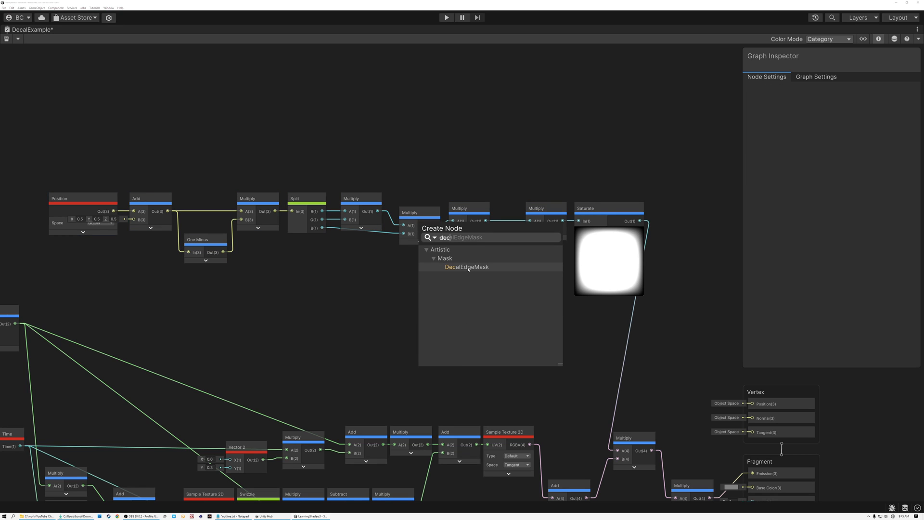
{"action": "left_click", "coordinate": [468, 267]}
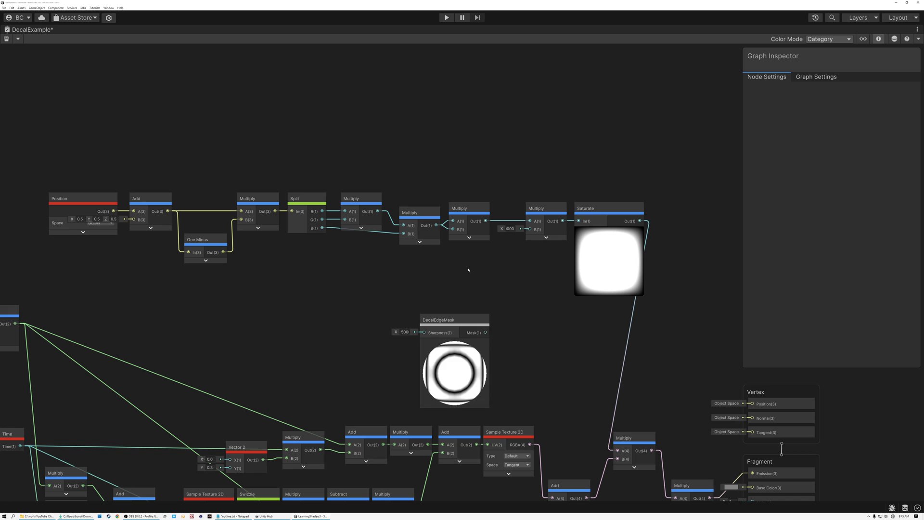
Collapse the DecalEdgeMask preview and move the node up, just below the squaring and scaling Multiply nodes.
{"action": "left_click", "coordinate": [454, 344]}
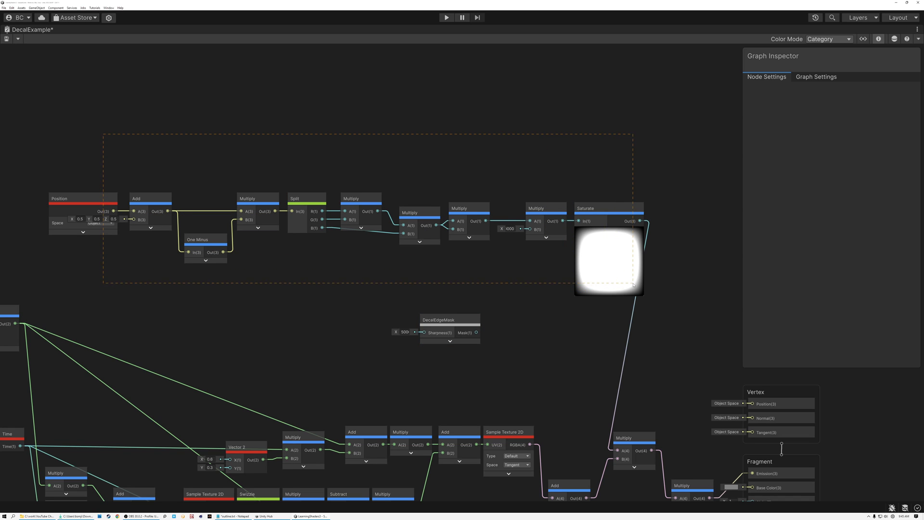
{"action": "left_click_drag", "start_coordinate": [634, 284], "coordinate": [634, 284]}
{"action": "left_click_drag", "start_coordinate": [455, 318], "coordinate": [499, 287]}
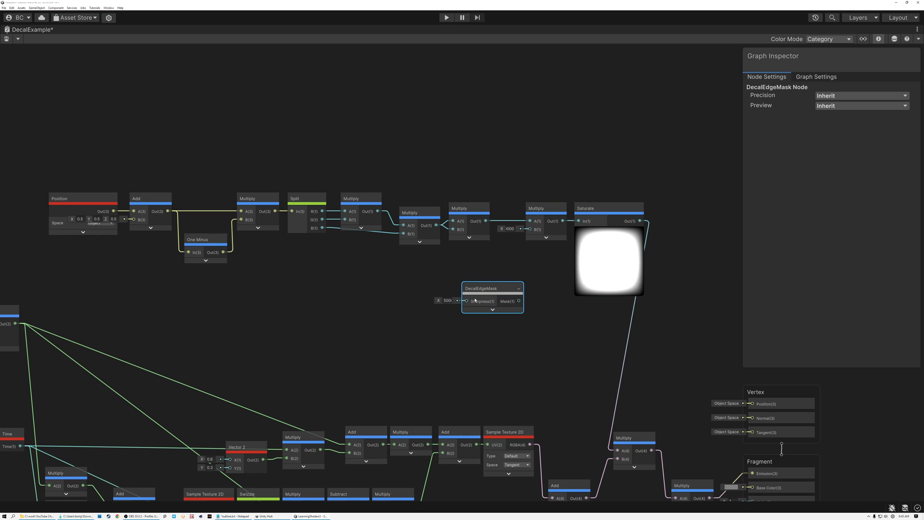
Expand the preview of the DecalEdgeMask node and set its preview mode to Preview2D.
{"action": "scroll", "coordinate": [503, 241], "scroll_direction": "up", "scroll_amount": 5}
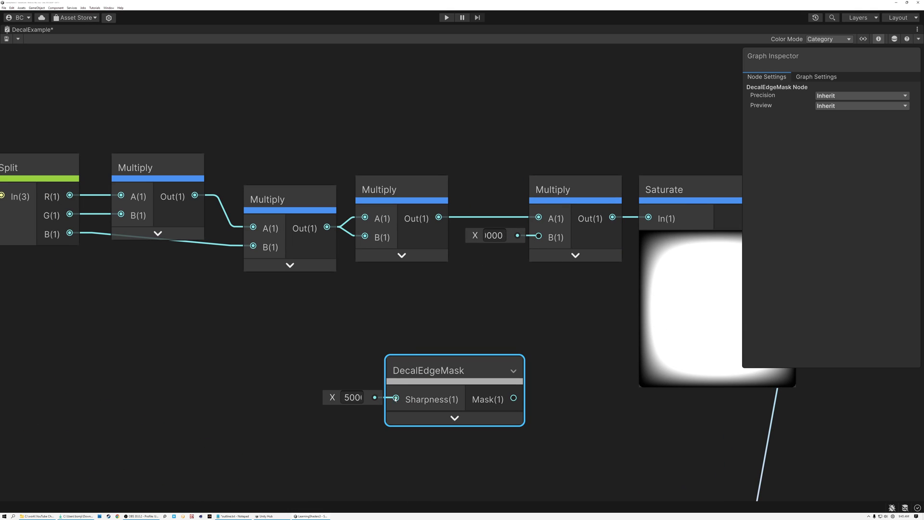
{"action": "scroll", "coordinate": [352, 399], "scroll_direction": "down", "scroll_amount": 3}
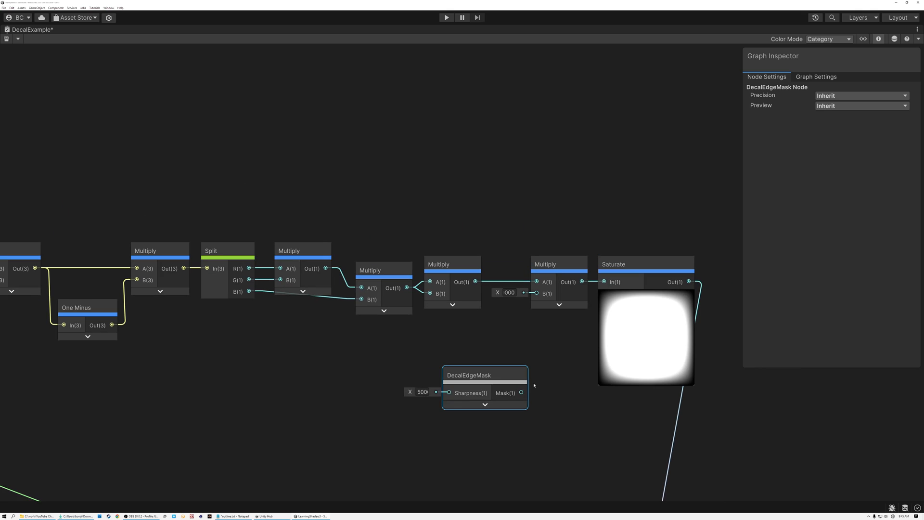
{"action": "scroll", "coordinate": [352, 399], "scroll_direction": "up", "scroll_amount": 5}
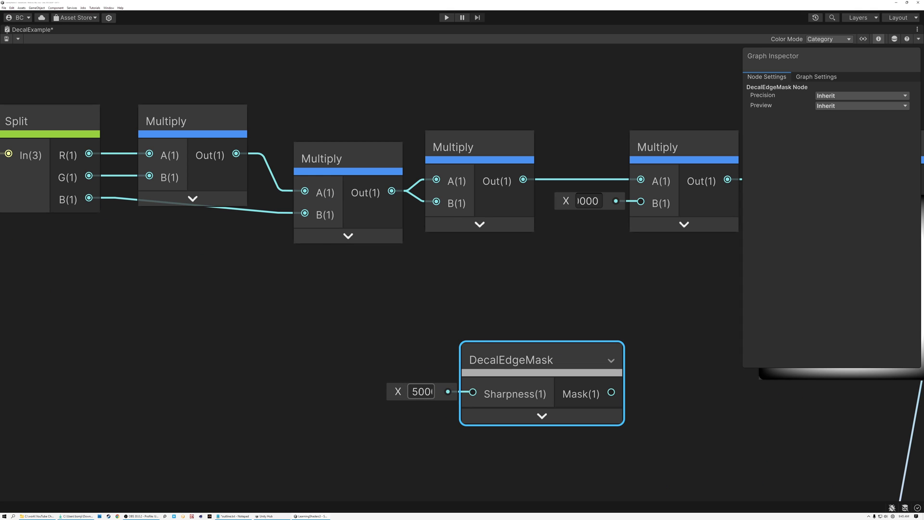
{"action": "scroll", "coordinate": [414, 399], "scroll_direction": "down", "scroll_amount": 3}
{"action": "left_click", "coordinate": [489, 407]}
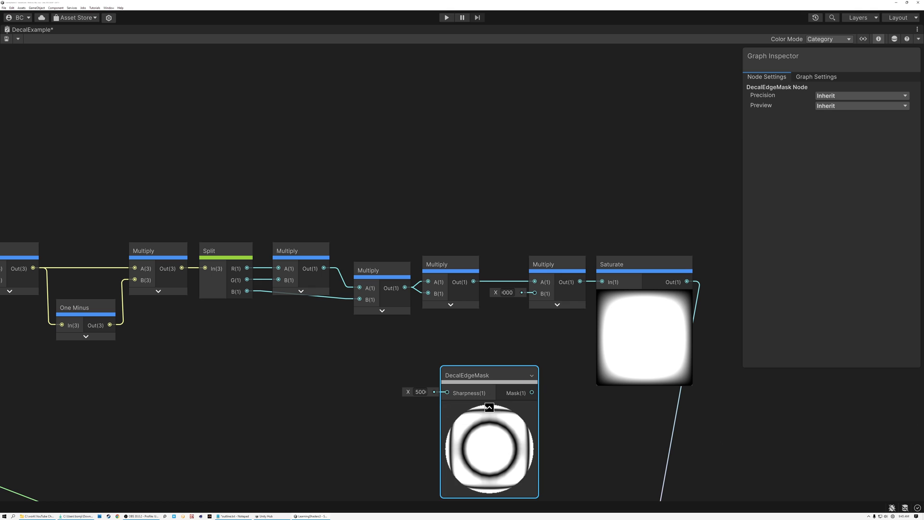
{"action": "left_click", "coordinate": [861, 105]}
{"action": "left_click", "coordinate": [842, 129]}
Try different Sharpness values on the DecalEdgeMask node, starting with 1000, and set it back to 5000.
{"action": "scroll", "coordinate": [332, 239], "scroll_direction": "up", "scroll_amount": 5}
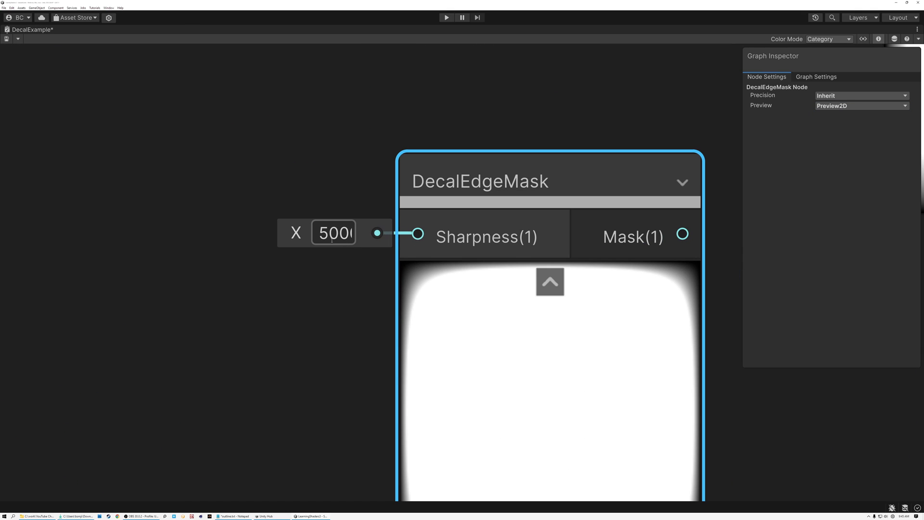
{"action": "left_click_drag", "start_coordinate": [338, 233], "coordinate": [302, 235]}
{"action": "type", "text": "1"}
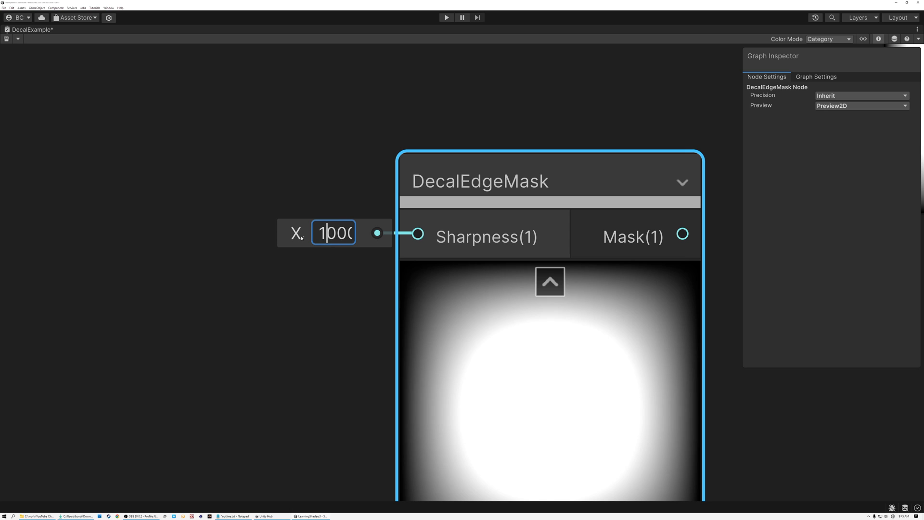
{"action": "type", "text": "00"}
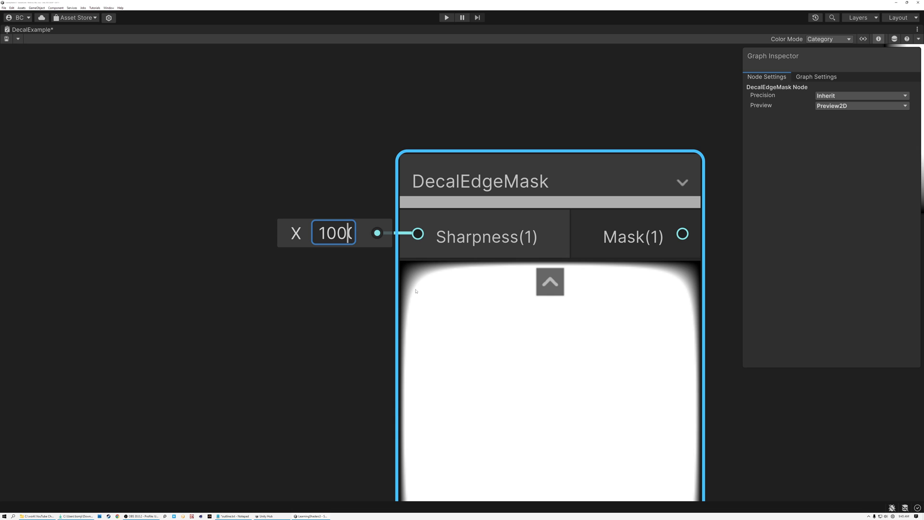
{"action": "left_click_drag", "start_coordinate": [342, 234], "coordinate": [312, 236]}
{"action": "type", "text": "5000"}
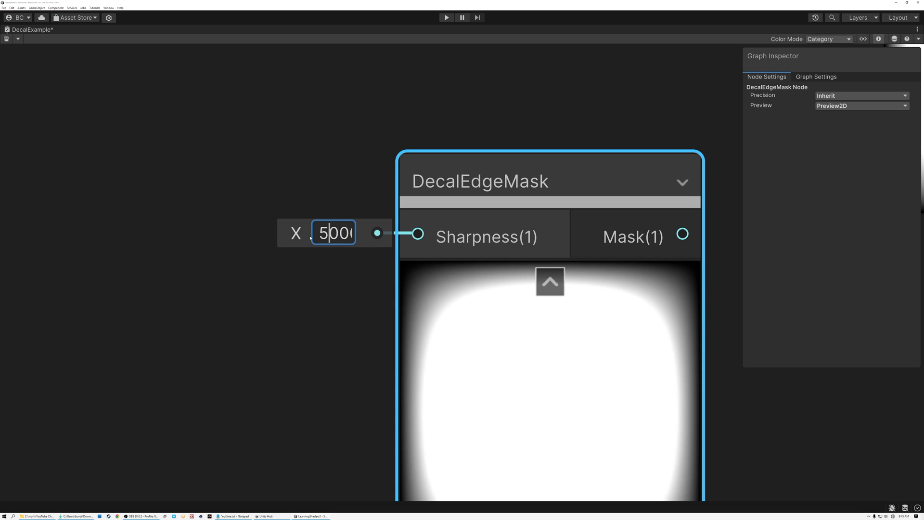
Connect the DecalEdgeMask Mask output to the A input of the masking Multiply in place of Saturate, and save the graph.
{"action": "scroll", "coordinate": [305, 301], "scroll_direction": "down", "scroll_amount": 5}
{"action": "middle_click_drag", "start_coordinate": [548, 333], "coordinate": [384, 249]}
{"action": "scroll", "coordinate": [411, 284], "scroll_direction": "down", "scroll_amount": 4}
{"action": "left_click_drag", "start_coordinate": [341, 200], "coordinate": [431, 348]}
{"action": "middle_click_drag", "start_coordinate": [408, 245], "coordinate": [496, 296]}
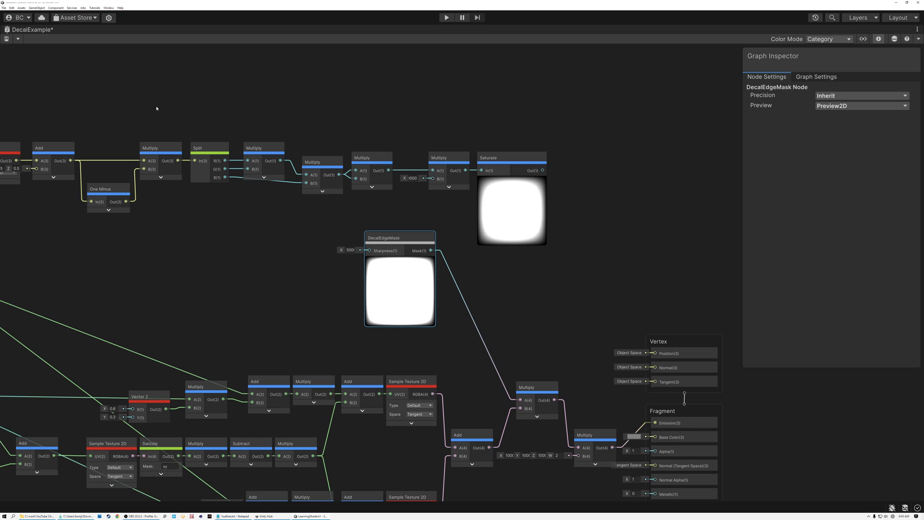
{"action": "left_click", "coordinate": [6, 39]}
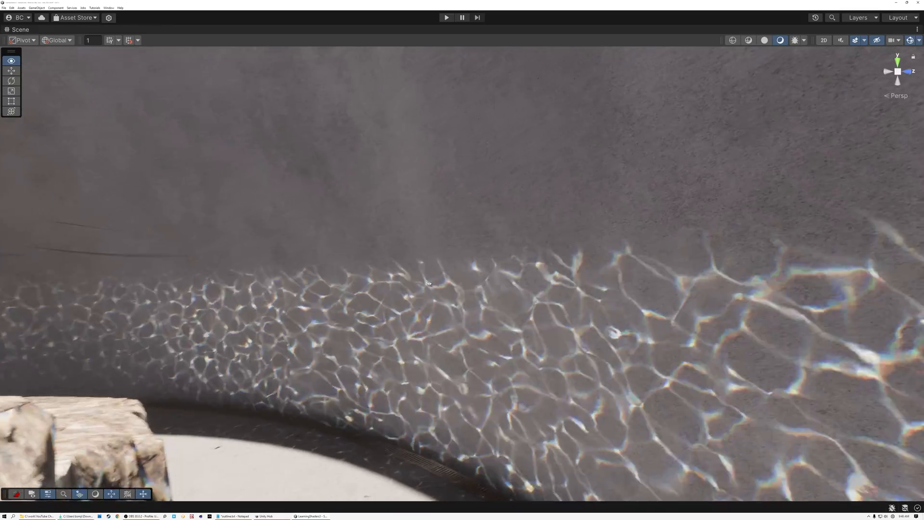
Examine the caustics decal along the pool wall and around the water in the Scene view.
{"action": "key", "text": "w"}
{"action": "right_click_drag", "start_coordinate": [433, 284], "coordinate": [419, 254]}
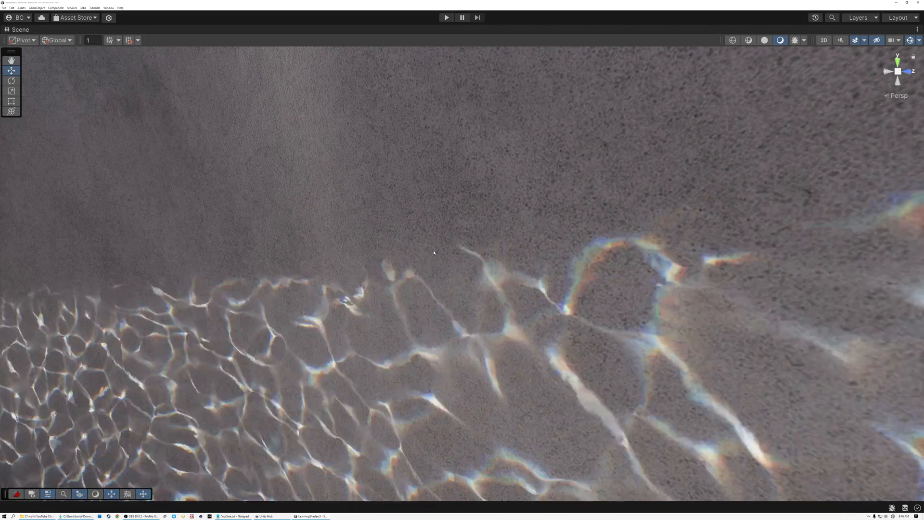
{"action": "right_click_drag", "start_coordinate": [425, 293], "coordinate": [356, 273]}
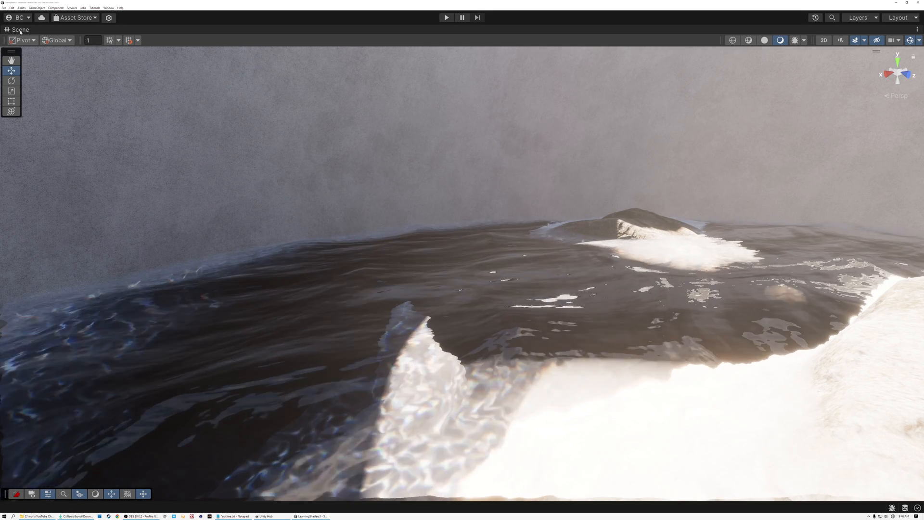
Return to the DecalExample graph at the FaceNormal node, hide the Graph Inspector and maximize the graph window.
{"action": "double_click", "coordinate": [22, 29]}
{"action": "left_click", "coordinate": [205, 29]}
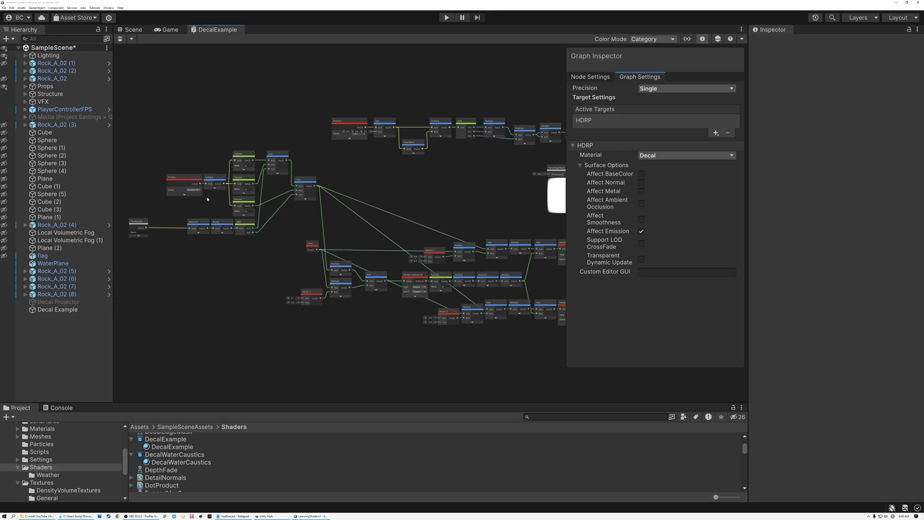
{"action": "scroll", "coordinate": [215, 191], "scroll_direction": "up", "scroll_amount": 10}
{"action": "left_click", "coordinate": [343, 229]}
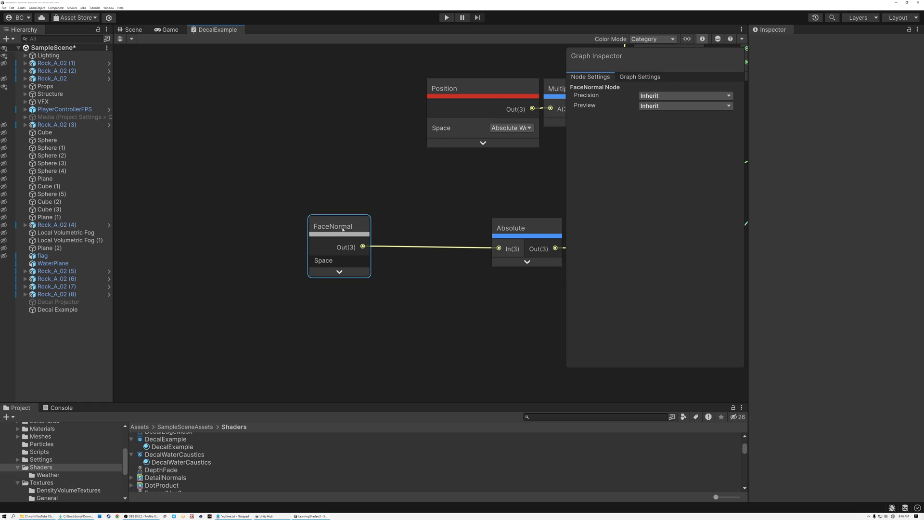
{"action": "left_click", "coordinate": [703, 40]}
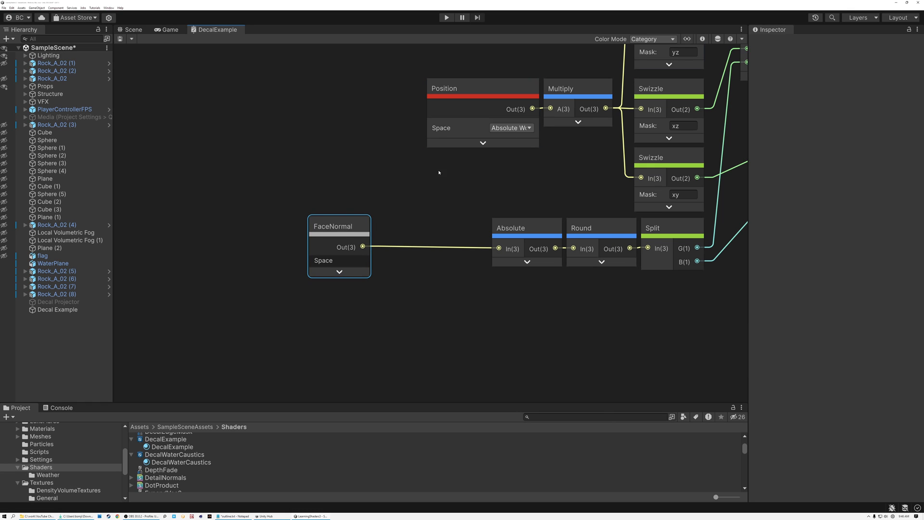
{"action": "double_click", "coordinate": [217, 31]}
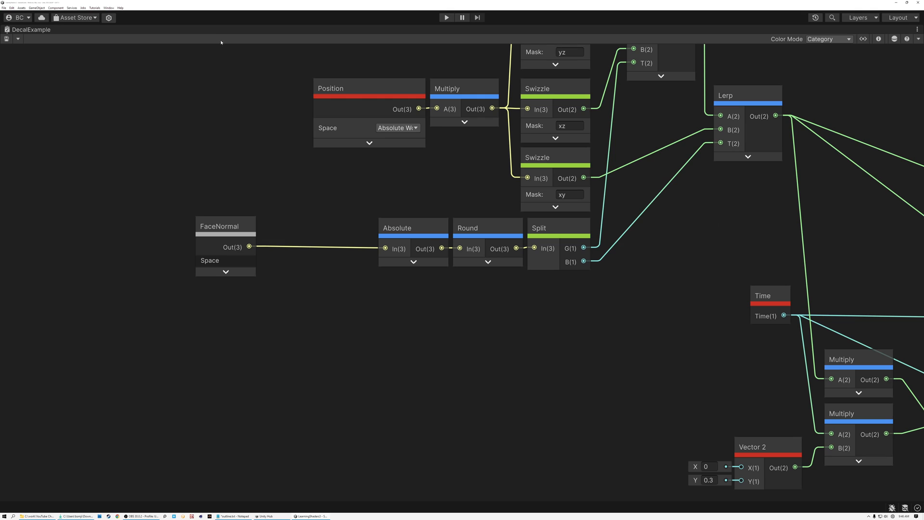
Compare the DecalEdgeMask node with the manually built edge mask chain from Position to Saturate above it.
{"action": "scroll", "coordinate": [384, 148], "scroll_direction": "down", "scroll_amount": 3}
{"action": "middle_click_drag", "start_coordinate": [549, 181], "coordinate": [152, 174]}
{"action": "middle_click_drag", "start_coordinate": [563, 156], "coordinate": [342, 326]}
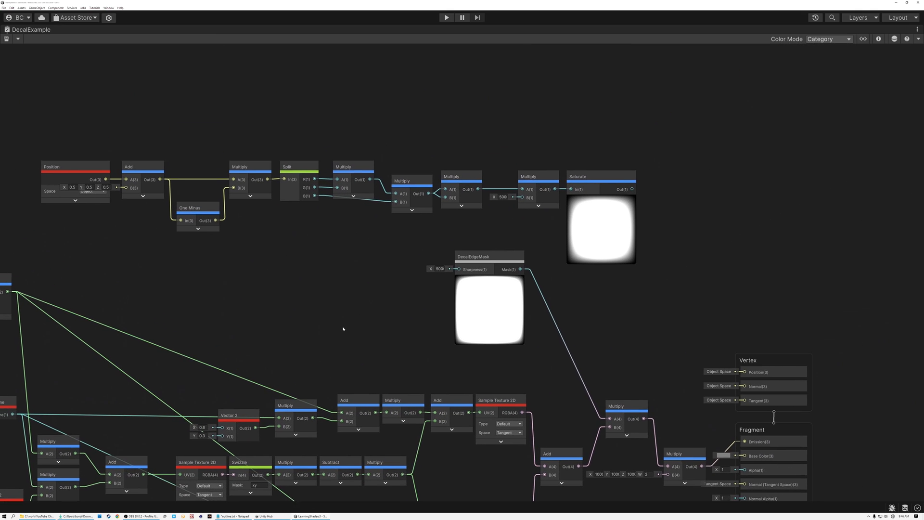
{"action": "left_click", "coordinate": [477, 264]}
{"action": "key", "text": "f"}
{"action": "left_click", "coordinate": [496, 258]}
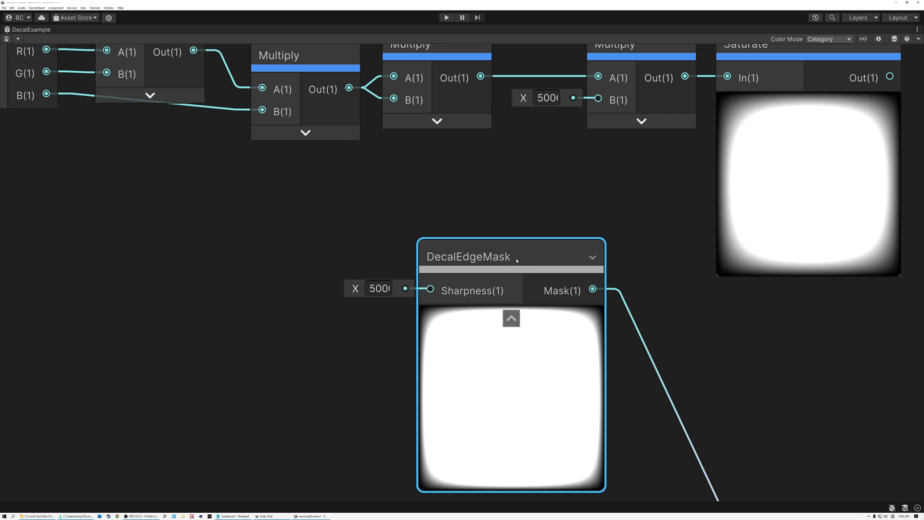
{"action": "scroll", "coordinate": [500, 259], "scroll_direction": "down", "scroll_amount": 8}
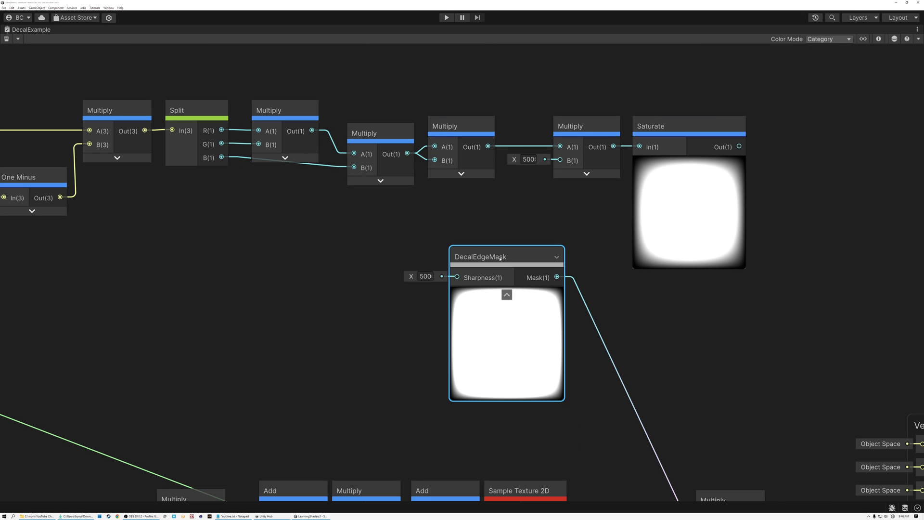
Review the complete caustics graph and focus on the DecalEdgeMask node and its Sharpness input.
{"action": "middle_click_drag", "start_coordinate": [276, 348], "coordinate": [347, 243]}
{"action": "left_click_drag", "start_coordinate": [131, 263], "coordinate": [224, 329]}
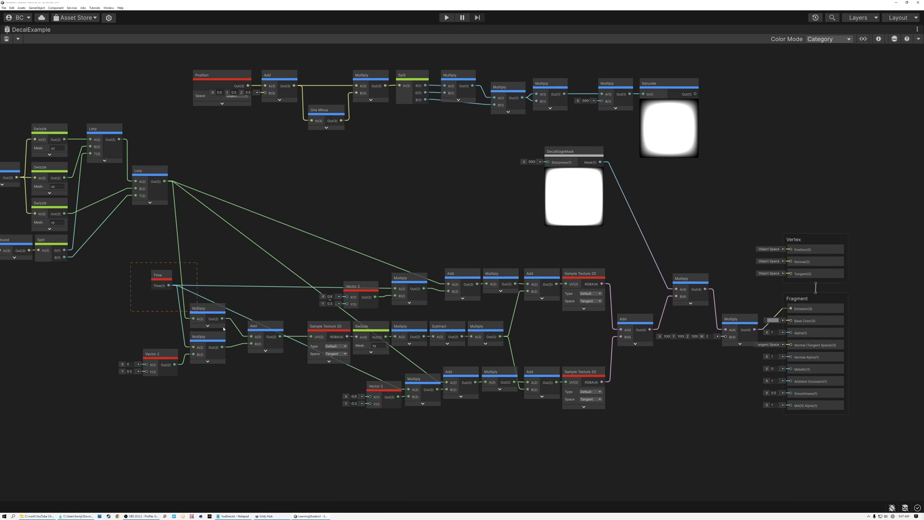
{"action": "left_click_drag", "start_coordinate": [696, 466], "coordinate": [695, 466]}
{"action": "left_click", "coordinate": [589, 155]}
{"action": "key", "text": "f"}
{"action": "left_click", "coordinate": [542, 152]}
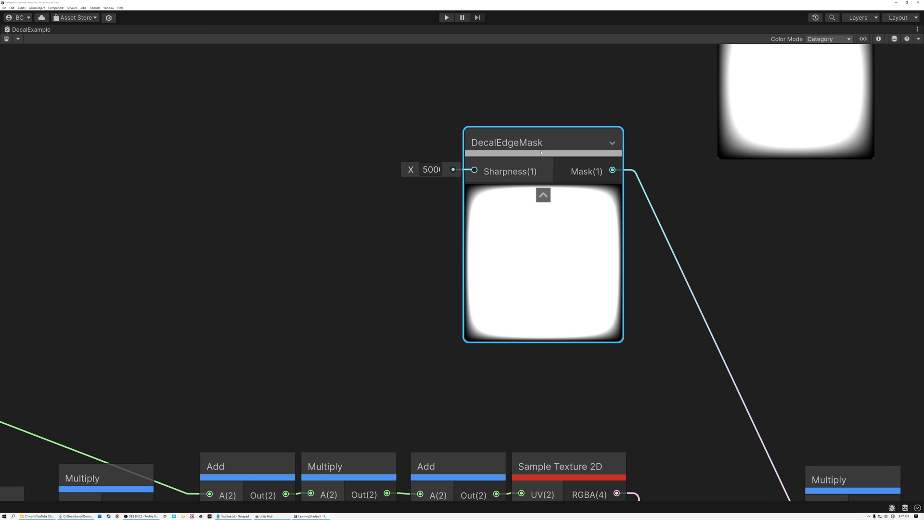
{"action": "scroll", "coordinate": [513, 186], "scroll_direction": "up", "scroll_amount": 1}
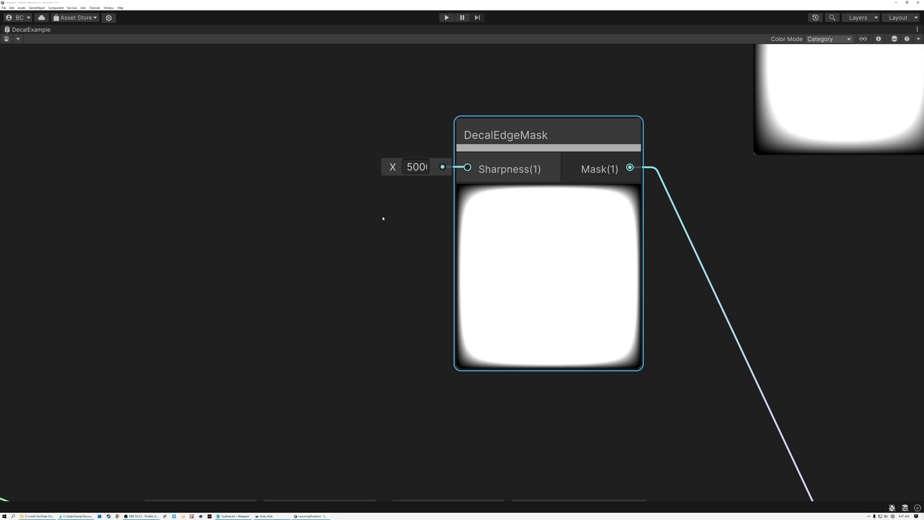
Switch to the maximized Scene view and examine the caustics below the water surface around the rocks.
{"action": "scroll", "coordinate": [377, 218], "scroll_direction": "down", "scroll_amount": 8}
{"action": "middle_click_drag", "start_coordinate": [338, 199], "coordinate": [432, 257]}
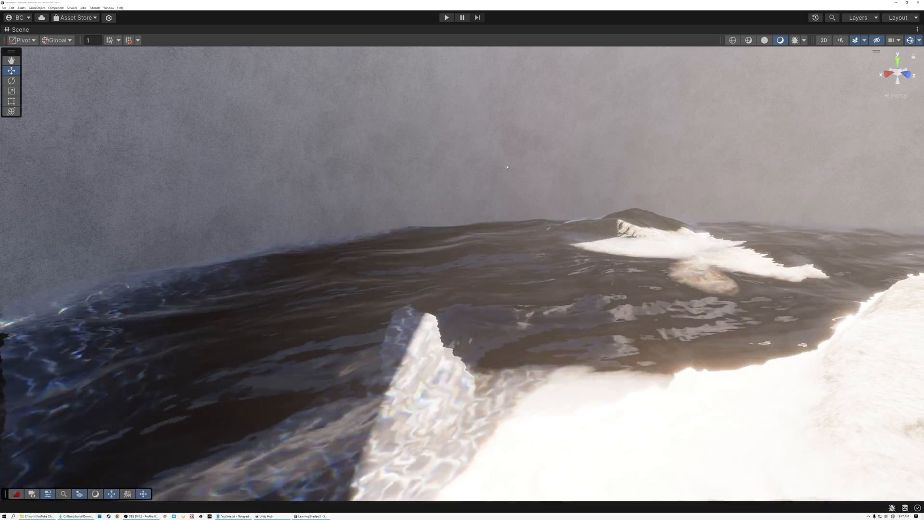
{"action": "right_click_drag", "start_coordinate": [529, 226], "coordinate": [651, 222]}
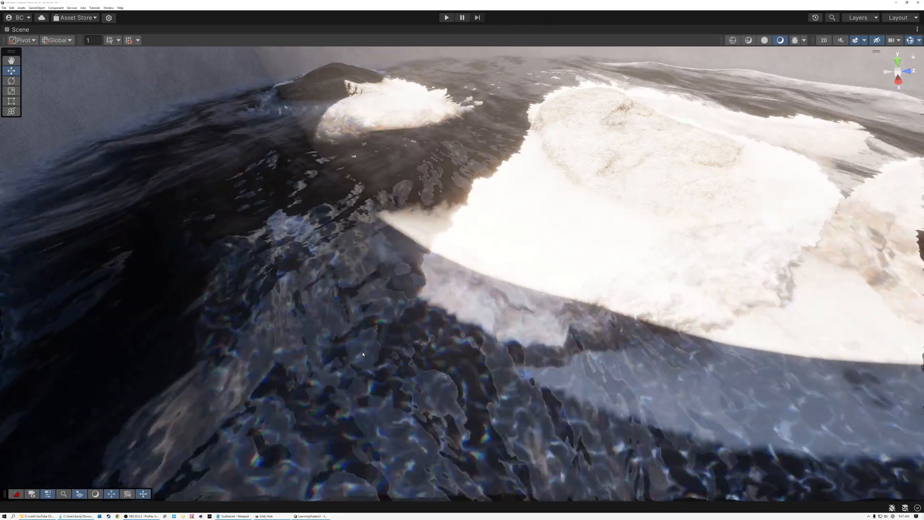
{"action": "left_click_drag", "start_coordinate": [363, 354], "coordinate": [522, 398], "text": "alt"}
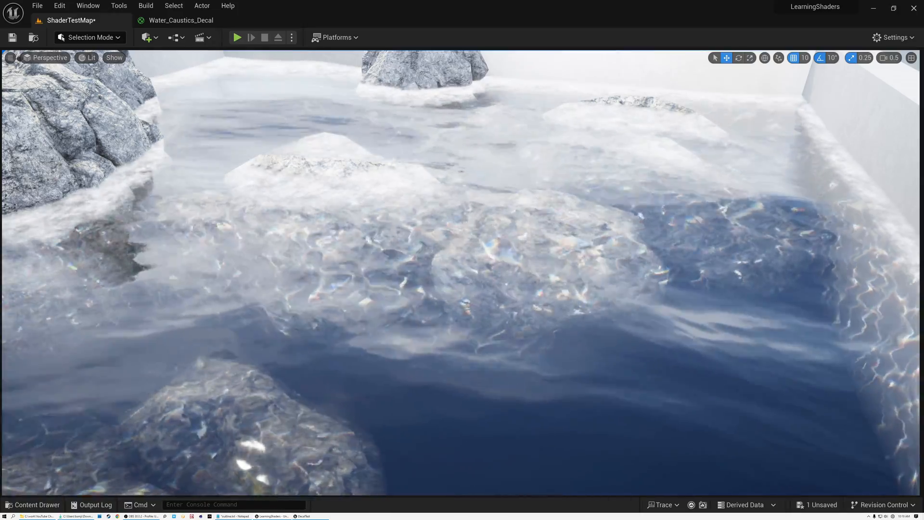
Switch to Unreal Engine's ShaderTestMap and examine the water caustics on the pool walls and rocks.
{"action": "right_click_drag", "start_coordinate": [462, 273], "coordinate": [660, 226]}
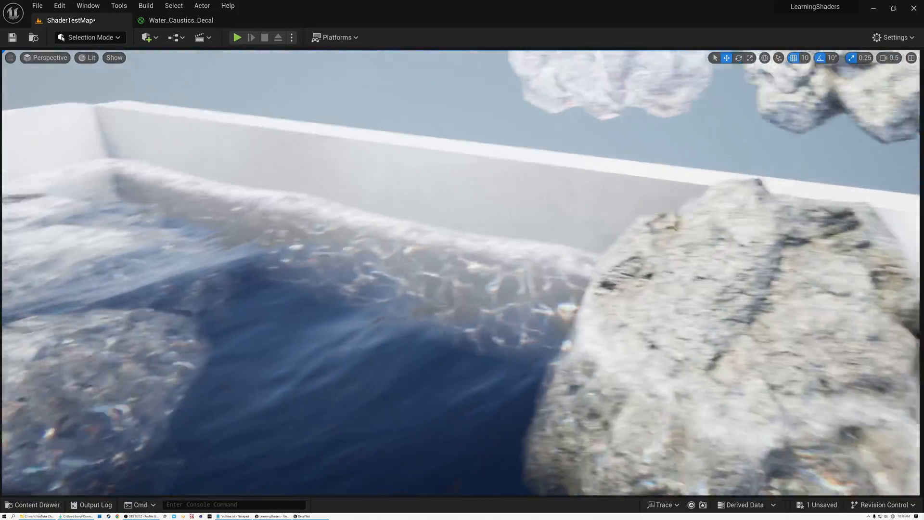
{"action": "right_click_drag", "start_coordinate": [462, 272], "coordinate": [461, 323]}
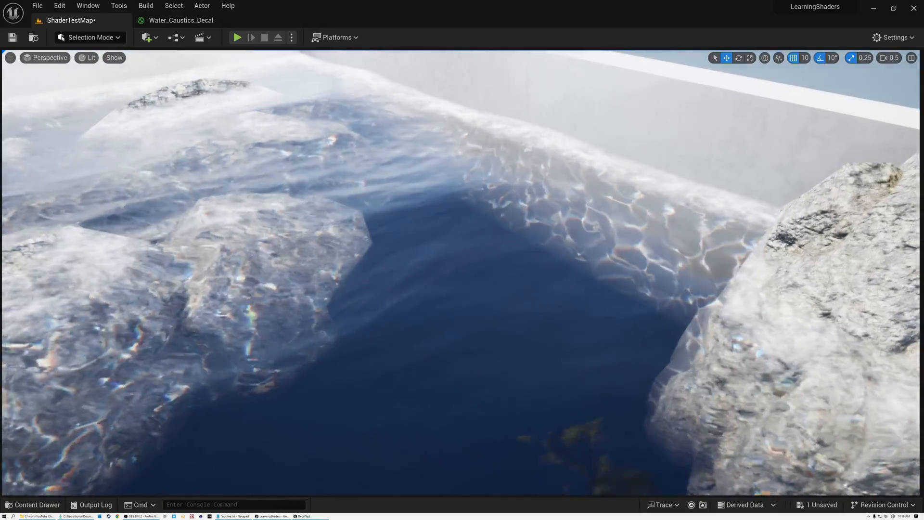
{"action": "key", "text": "w"}
{"action": "right_click_drag", "start_coordinate": [462, 272], "coordinate": [568, 231]}
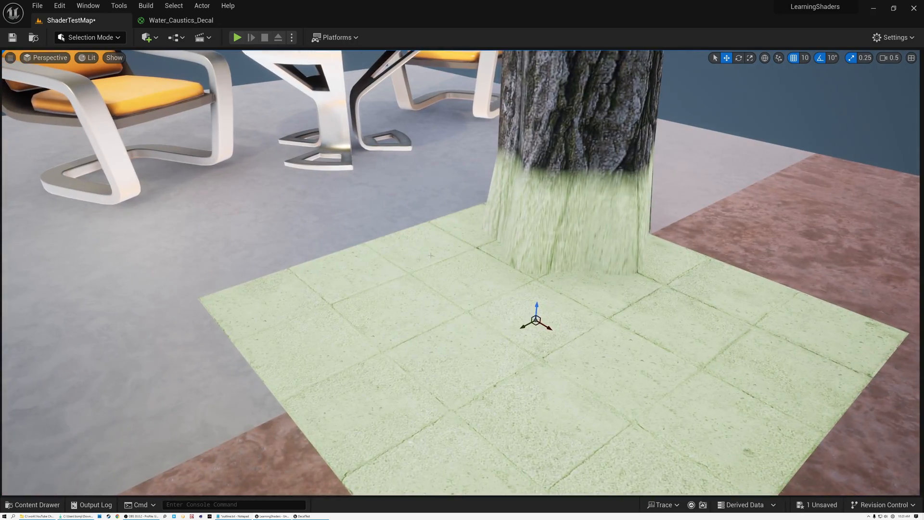
Examine how the green tile decal projects onto the ground and the base of the tree trunk.
{"action": "right_click_drag", "start_coordinate": [250, 253], "coordinate": [559, 273]}
{"action": "right_click_drag", "start_coordinate": [381, 252], "coordinate": [434, 137]}
{"action": "right_click_drag", "start_coordinate": [442, 275], "coordinate": [442, 317]}
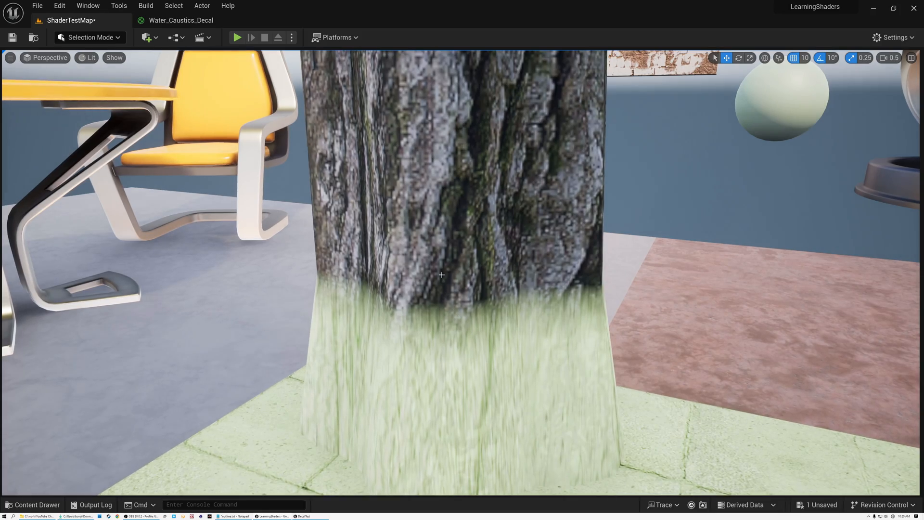
{"action": "key", "text": "f"}
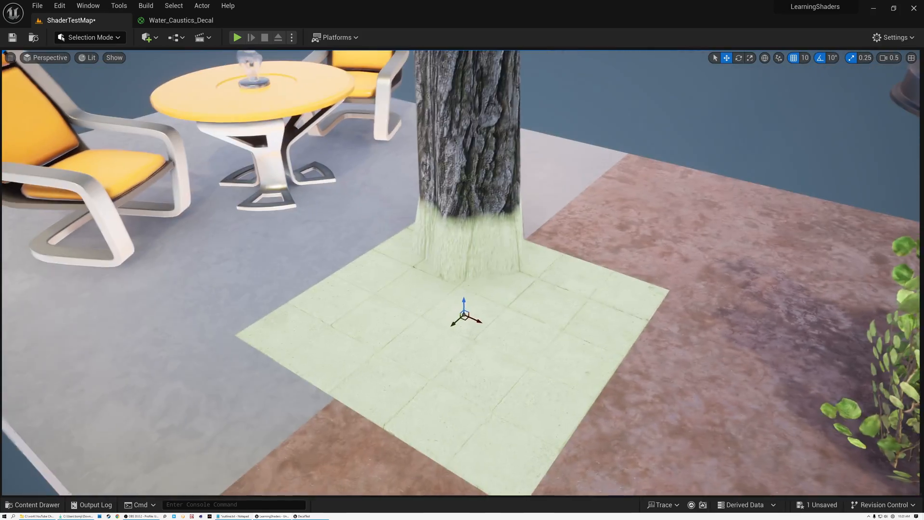
{"action": "right_click_drag", "start_coordinate": [491, 233], "coordinate": [466, 202]}
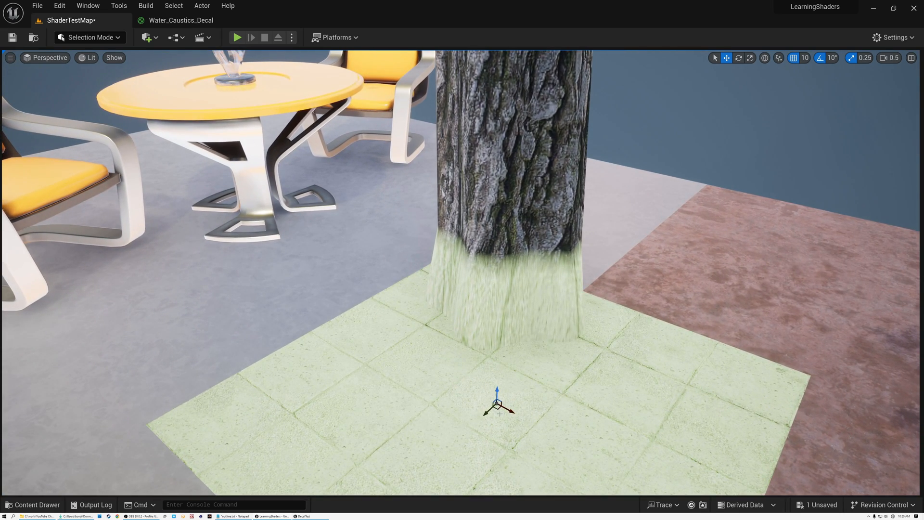
{"action": "left_click_drag", "start_coordinate": [499, 409], "coordinate": [460, 368]}
{"action": "key", "text": "f"}
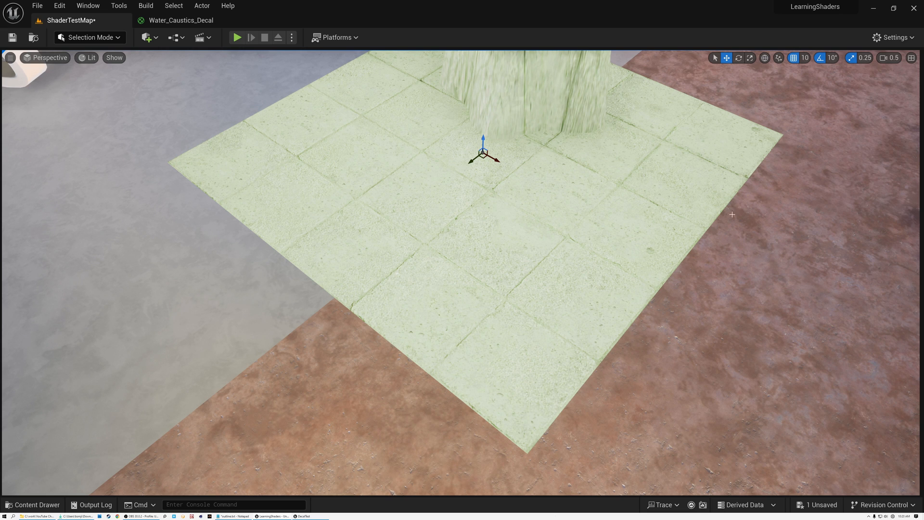
{"action": "right_click_drag", "start_coordinate": [522, 179], "coordinate": [521, 156]}
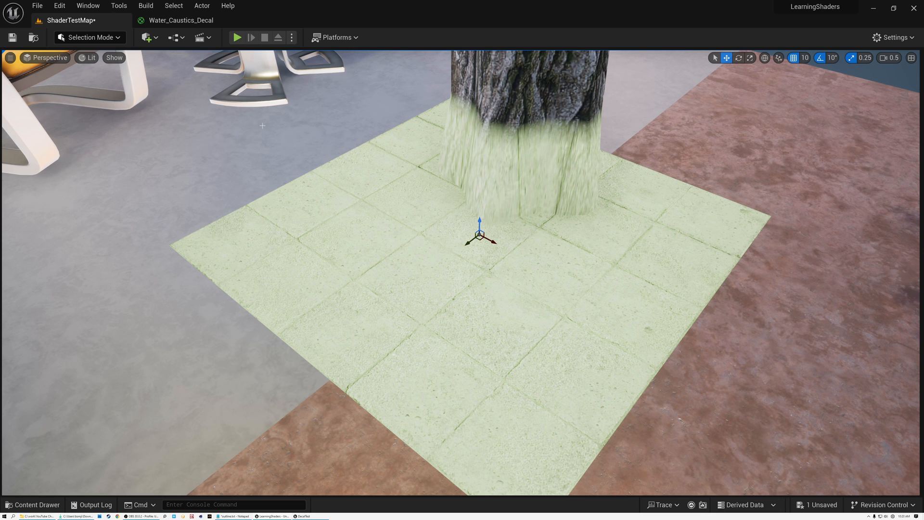
Inspect the caustics on the rocks up close and open the Water_Caustics_Decal material graph.
{"action": "right_click_drag", "start_coordinate": [549, 297], "coordinate": [409, 313]}
{"action": "key", "text": "w"}
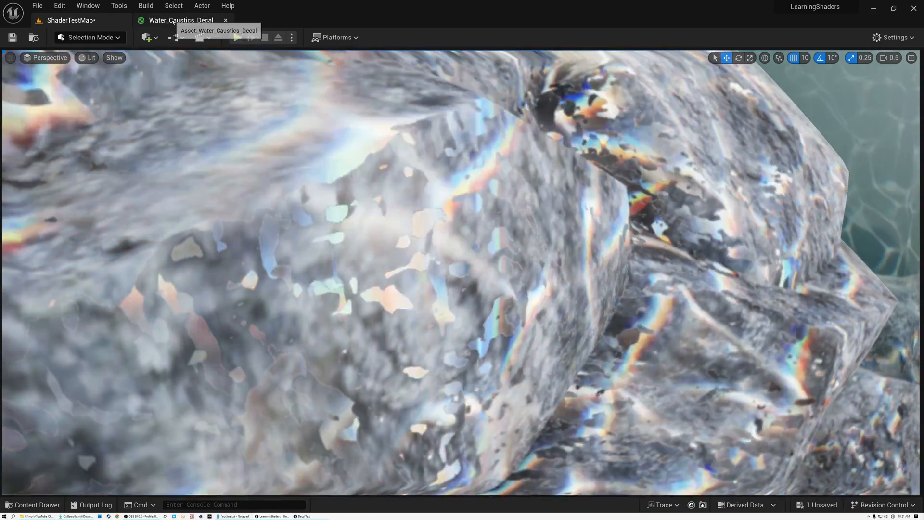
{"action": "left_click", "coordinate": [182, 19]}
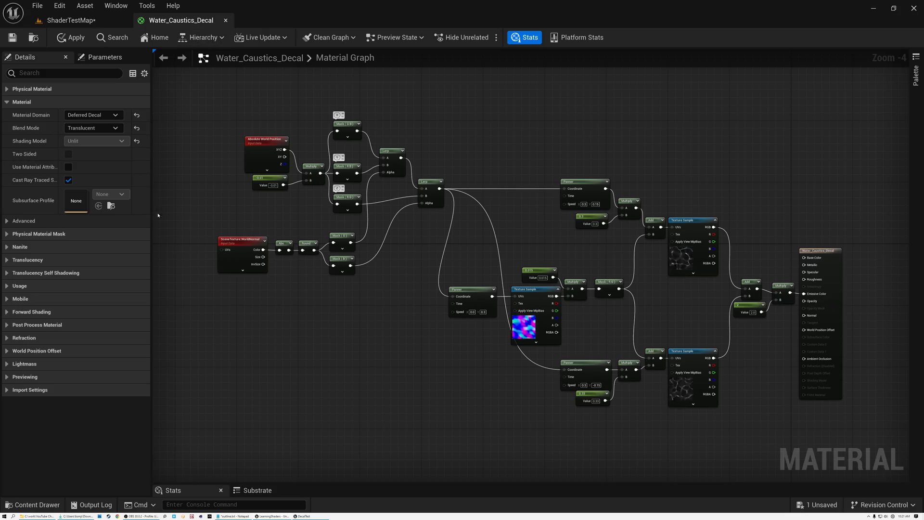
Examine the caustics texture branches, the shared distortion branch, the X, Y and Z projection masks, and the WorldNormal scene texture.
{"action": "left_click_drag", "start_coordinate": [557, 140], "coordinate": [708, 270]}
{"action": "left_click_drag", "start_coordinate": [599, 331], "coordinate": [715, 412]}
{"action": "left_click_drag", "start_coordinate": [491, 277], "coordinate": [605, 331]}
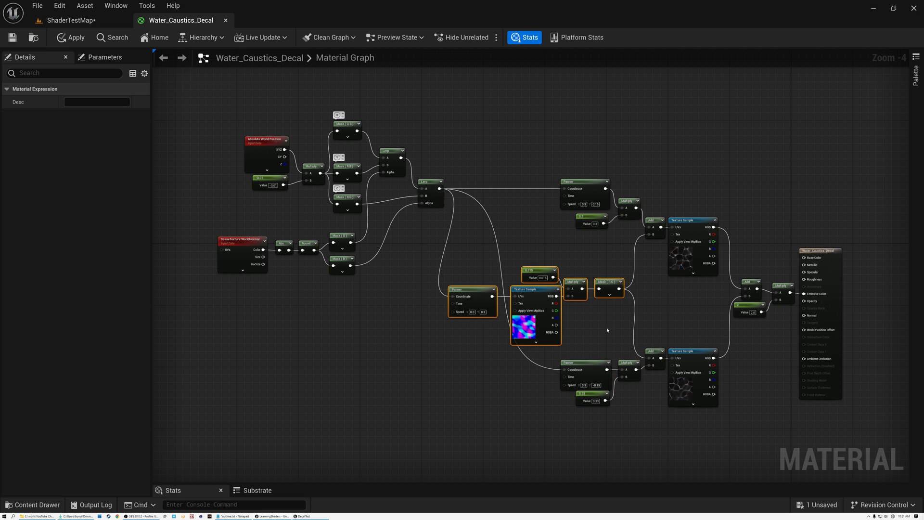
{"action": "scroll", "coordinate": [605, 329], "scroll_direction": "up", "scroll_amount": 5}
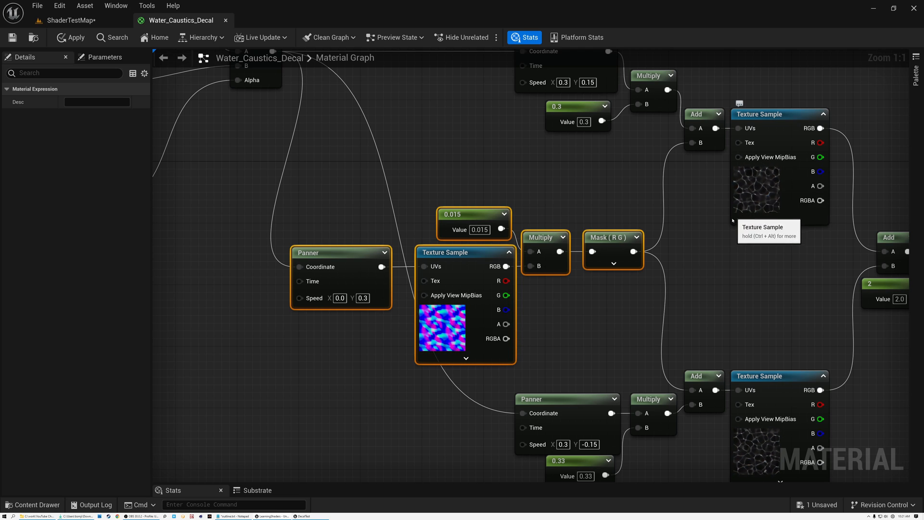
{"action": "right_click_drag", "start_coordinate": [394, 159], "coordinate": [795, 373]}
{"action": "left_click_drag", "start_coordinate": [238, 108], "coordinate": [660, 458]}
{"action": "left_click", "coordinate": [556, 260]}
{"action": "left_click", "coordinate": [484, 147]}
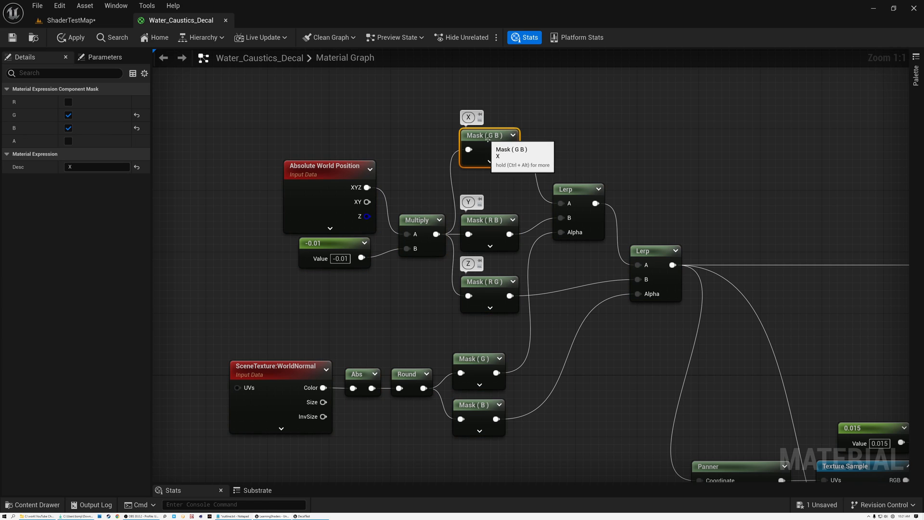
{"action": "left_click", "coordinate": [484, 234]}
{"action": "left_click", "coordinate": [483, 282]}
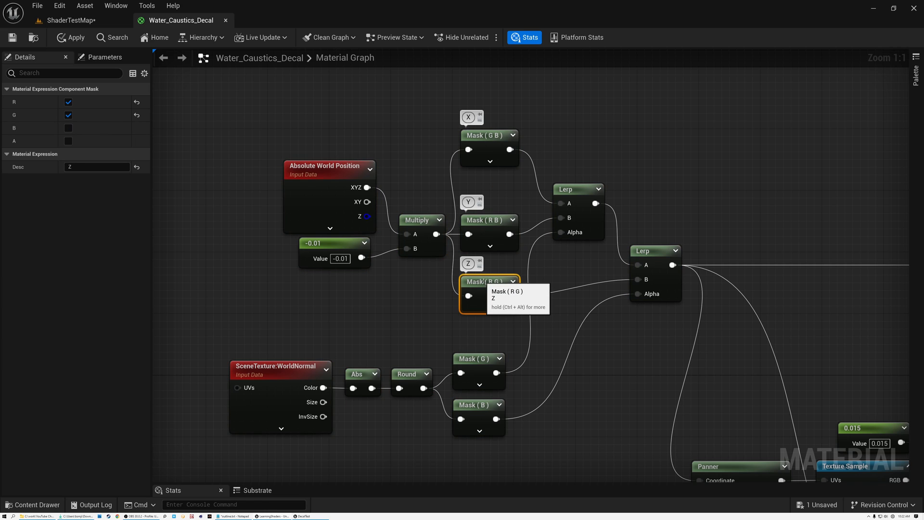
{"action": "right_click_drag", "start_coordinate": [423, 330], "coordinate": [451, 230]}
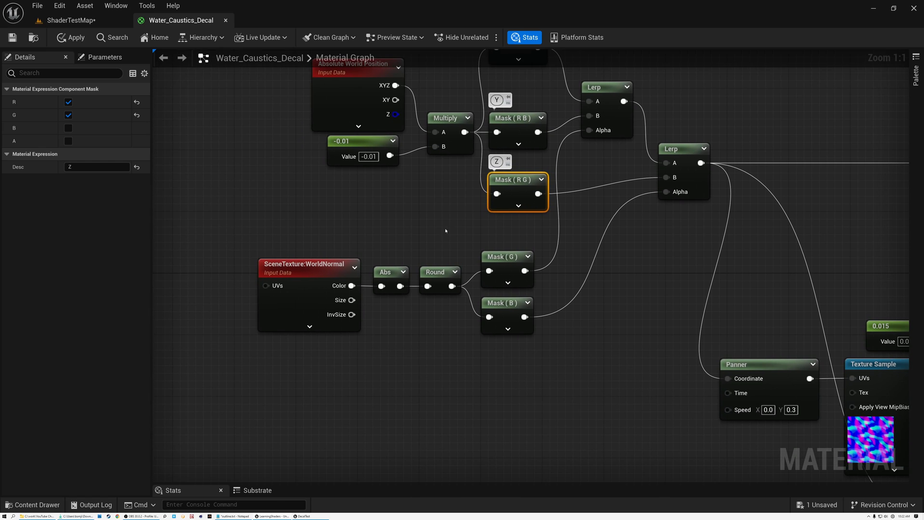
{"action": "left_click", "coordinate": [304, 264]}
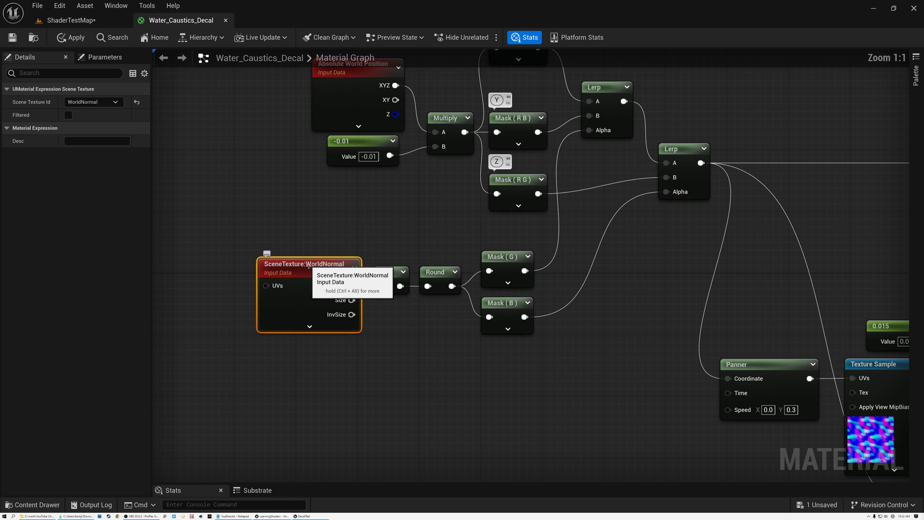
Add an Absolute World Position node to the empty area below and left of the SceneTexture:WorldNormal node.
{"action": "scroll", "coordinate": [313, 269], "scroll_direction": "up", "scroll_amount": 5}
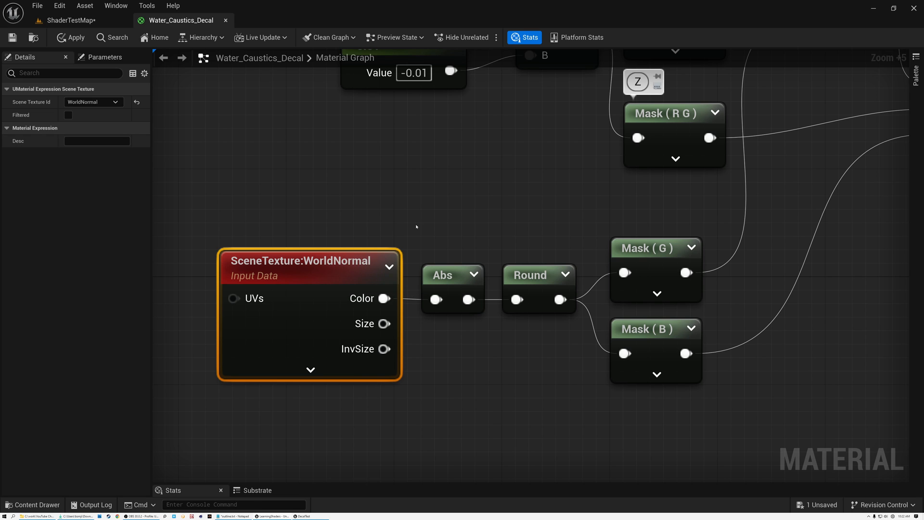
{"action": "right_click_drag", "start_coordinate": [417, 224], "coordinate": [438, 107]}
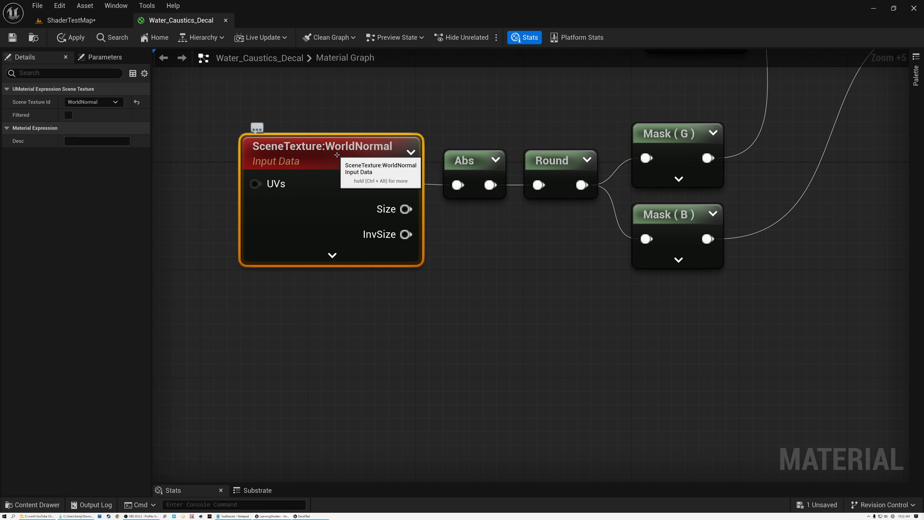
{"action": "right_click_drag", "start_coordinate": [322, 285], "coordinate": [412, 265]}
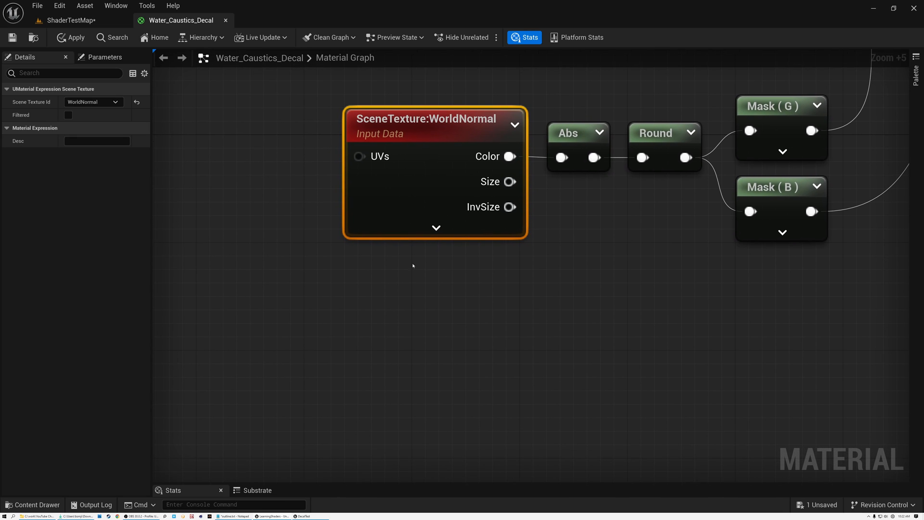
{"action": "left_click", "coordinate": [286, 312]}
{"action": "right_click", "coordinate": [287, 313]}
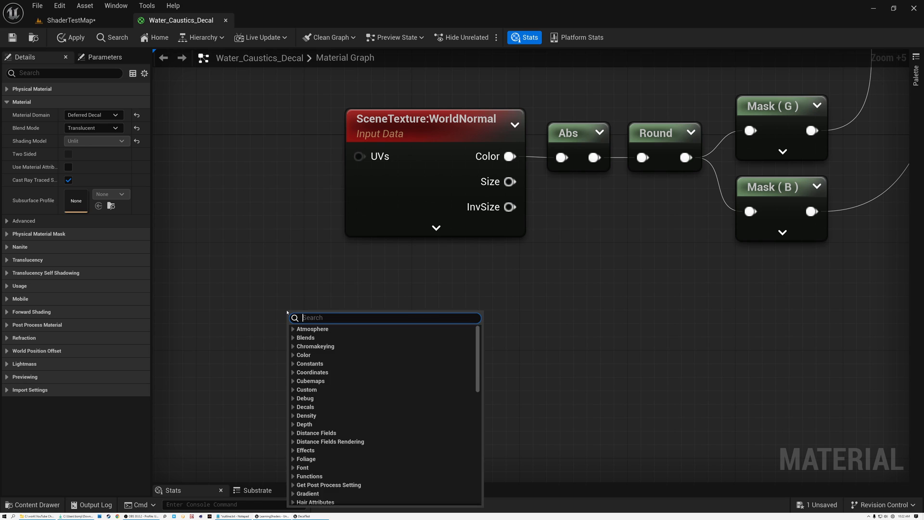
{"action": "type", "text": "position"}
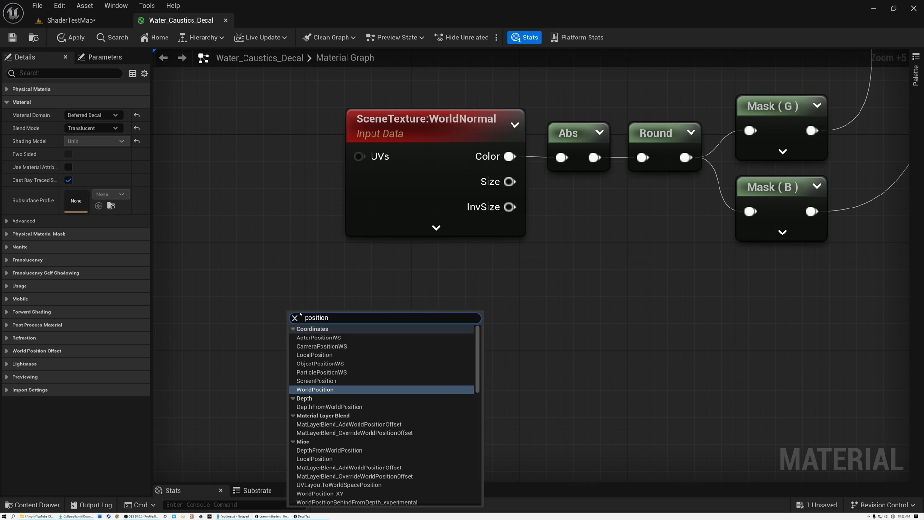
{"action": "left_click", "coordinate": [317, 389]}
{"action": "left_click_drag", "start_coordinate": [378, 319], "coordinate": [286, 322]}
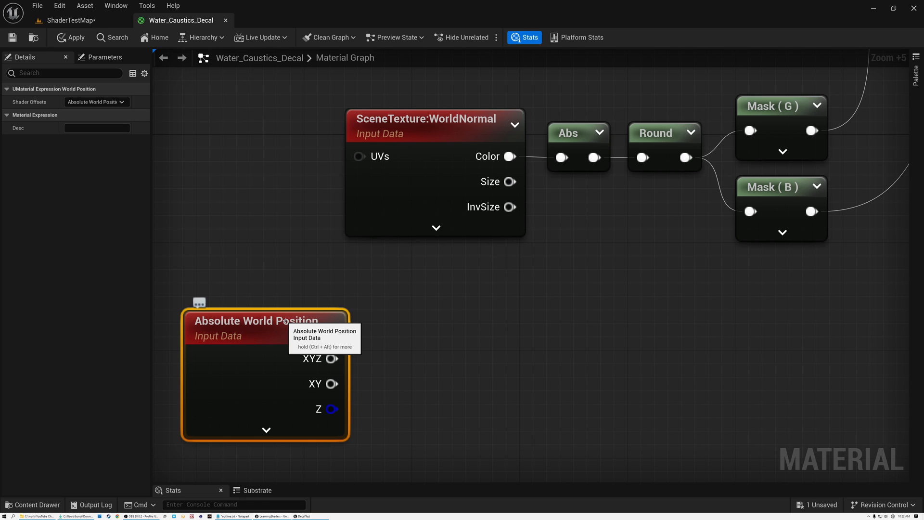
Feed Absolute World Position's XYZ output into new DDY and DDX nodes, stacked with DDY above DDX.
{"action": "left_click_drag", "start_coordinate": [331, 359], "coordinate": [408, 333]}
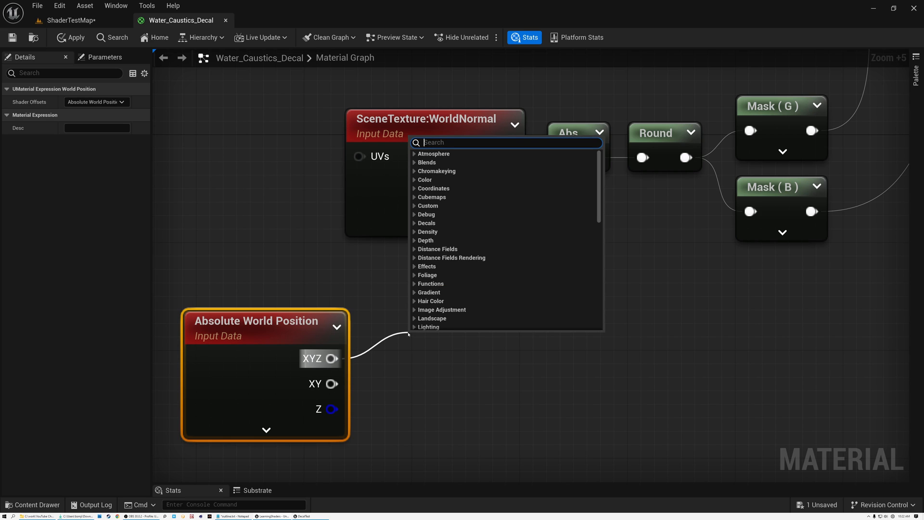
{"action": "type", "text": "ddy"}
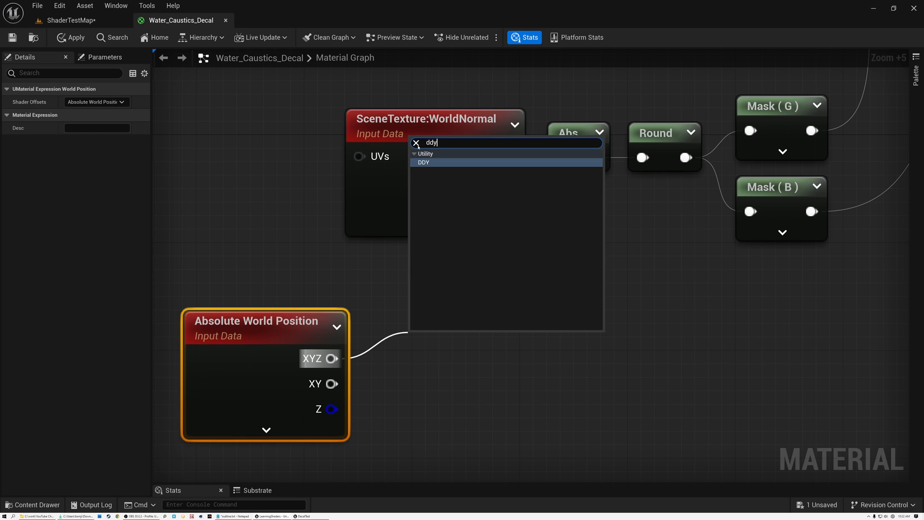
{"action": "left_click", "coordinate": [428, 163]}
{"action": "left_click_drag", "start_coordinate": [424, 345], "coordinate": [414, 309]}
{"action": "left_click_drag", "start_coordinate": [332, 359], "coordinate": [393, 404]}
{"action": "type", "text": "ddx"}
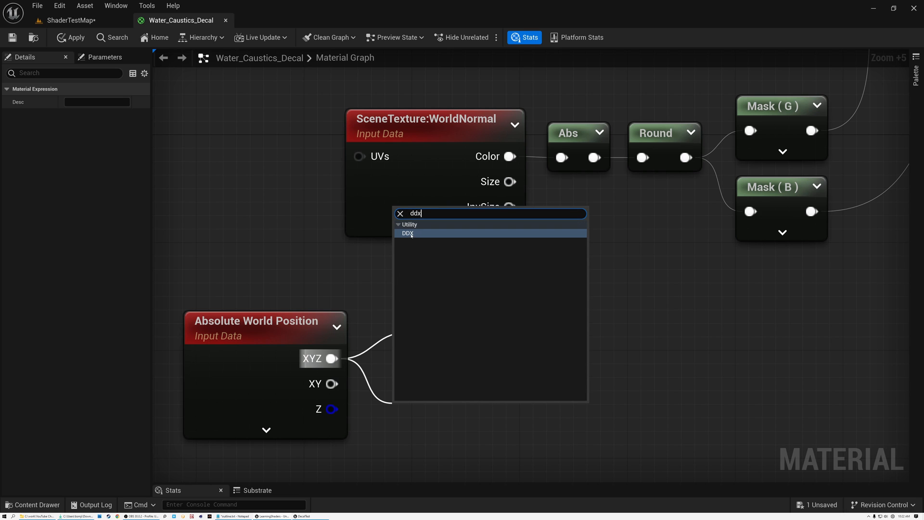
{"action": "left_click", "coordinate": [411, 234]}
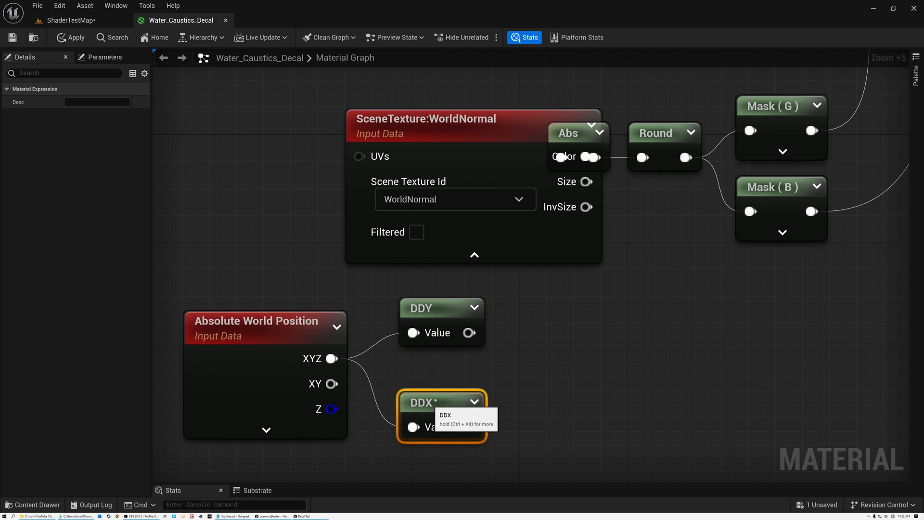
{"action": "left_click_drag", "start_coordinate": [509, 316], "coordinate": [432, 398]}
{"action": "left_click", "coordinate": [502, 343]}
Review the Absolute World Position node and its DDY and DDX derivative nodes.
{"action": "left_click", "coordinate": [274, 329]}
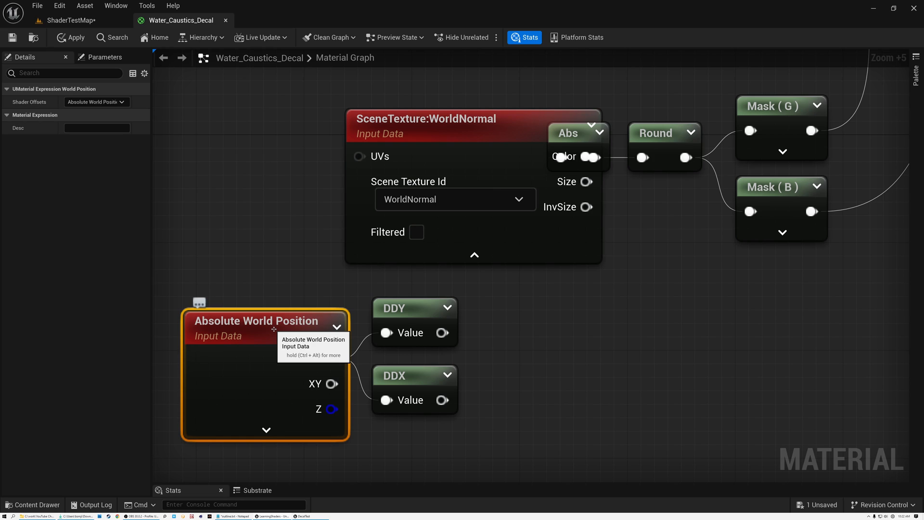
{"action": "left_click", "coordinate": [417, 314]}
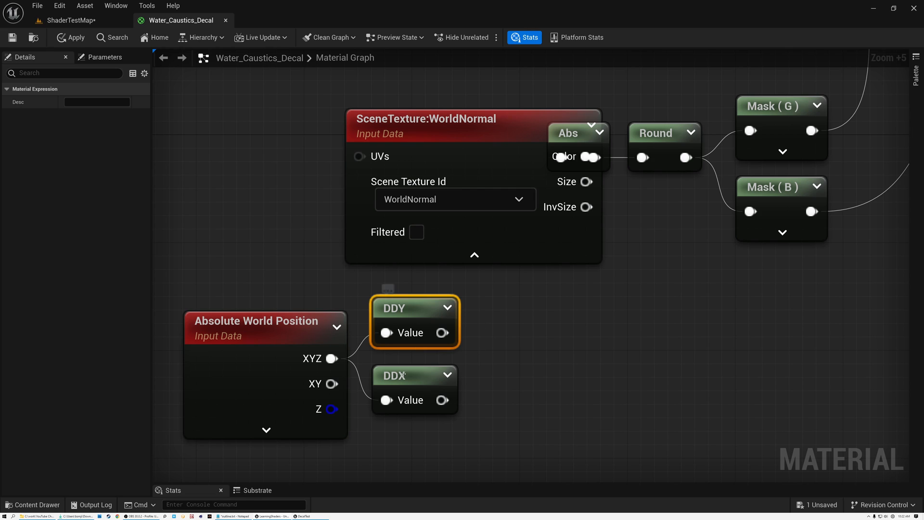
{"action": "left_click", "coordinate": [406, 382]}
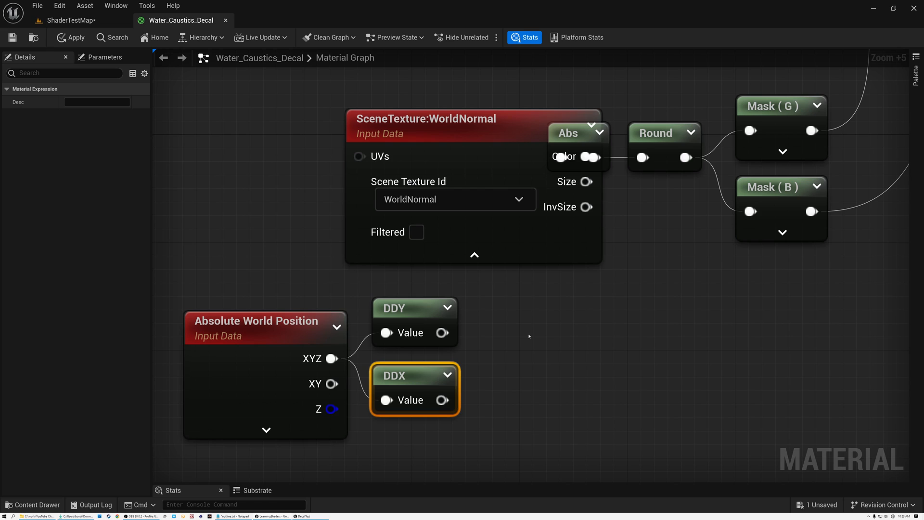
{"action": "left_click", "coordinate": [414, 310]}
{"action": "left_click", "coordinate": [414, 380]}
{"action": "left_click", "coordinate": [421, 309]}
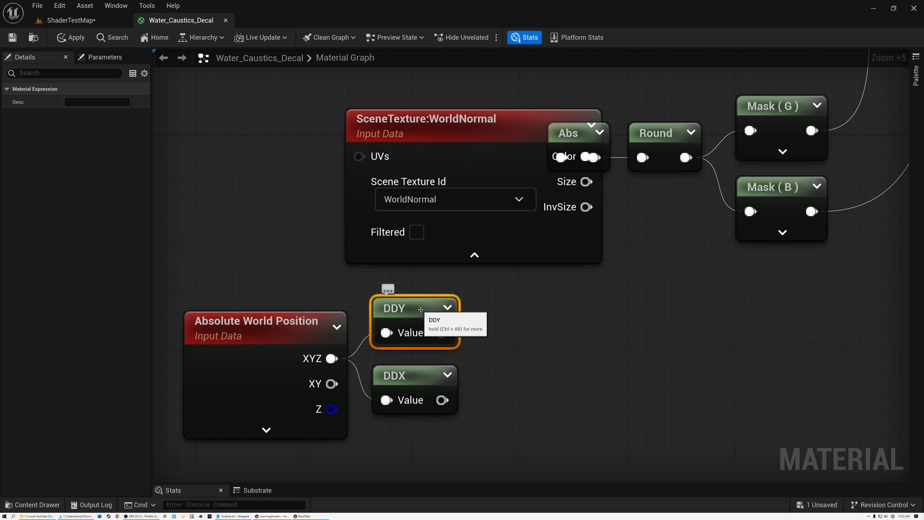
{"action": "left_click", "coordinate": [420, 377]}
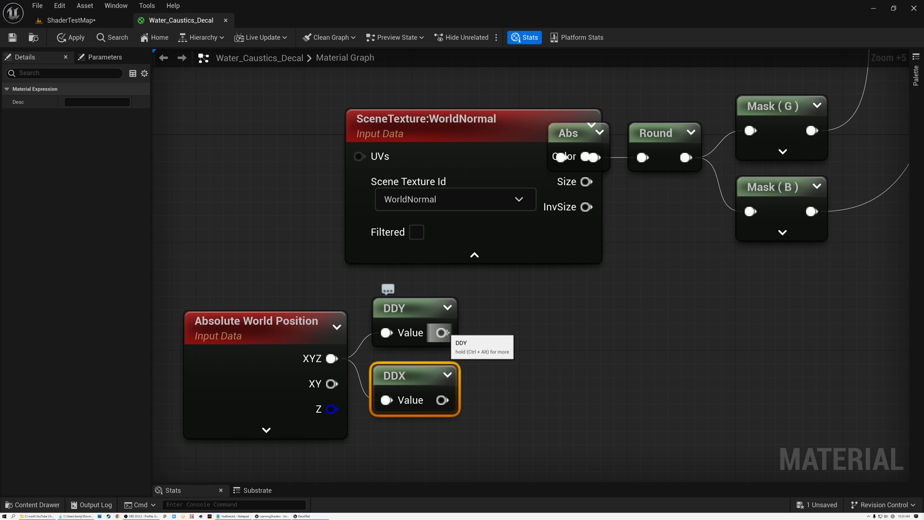
Add a CrossProduct node with DDY connected to input A and DDX connected to input B.
{"action": "left_click_drag", "start_coordinate": [443, 332], "coordinate": [490, 352]}
{"action": "type", "text": "cro"}
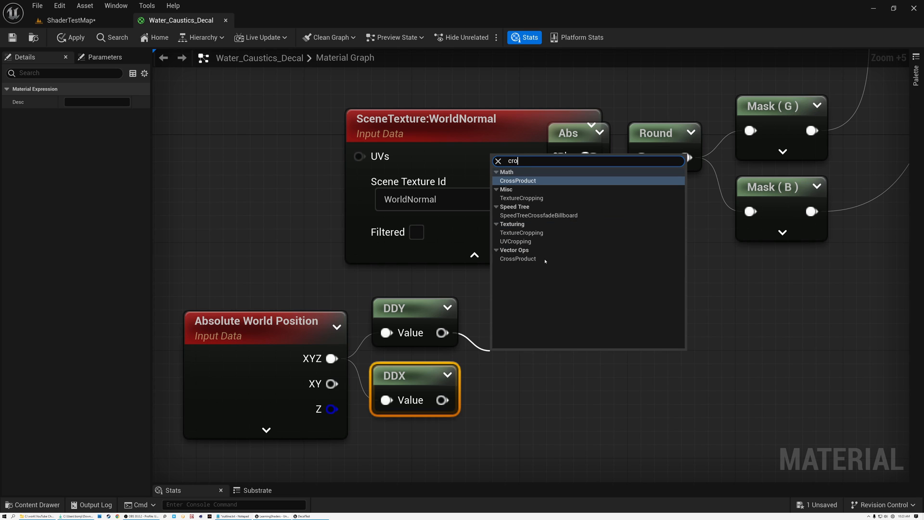
{"action": "key", "text": "Return"}
{"action": "left_click_drag", "start_coordinate": [516, 365], "coordinate": [519, 338]}
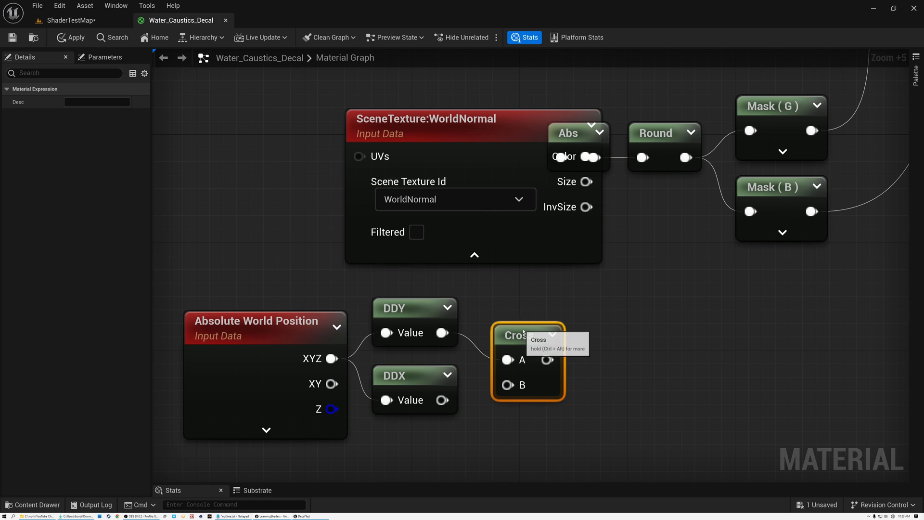
{"action": "left_click_drag", "start_coordinate": [442, 400], "coordinate": [499, 386]}
Move the Cross node closer to the derivatives and feed its output into a new Normalize node beside it.
{"action": "left_click_drag", "start_coordinate": [513, 344], "coordinate": [592, 359]}
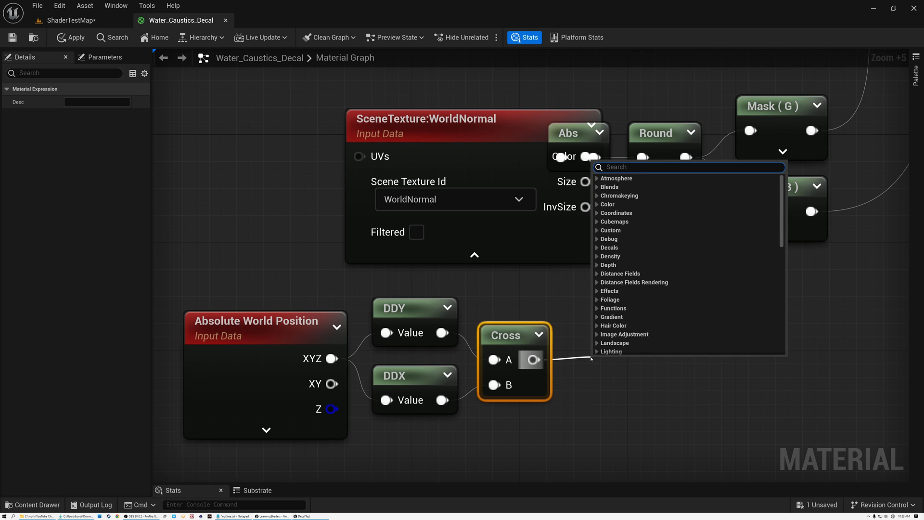
{"action": "type", "text": "norn"}
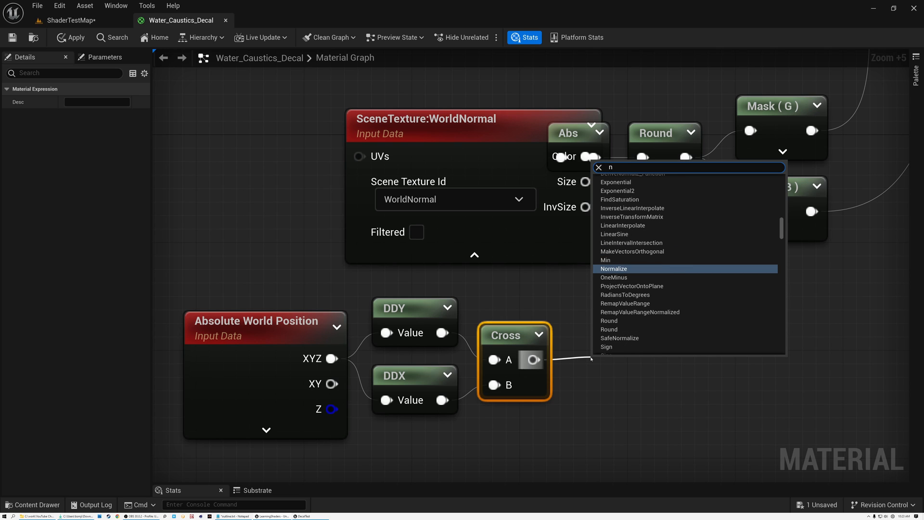
{"action": "key", "text": "BackSpace"}
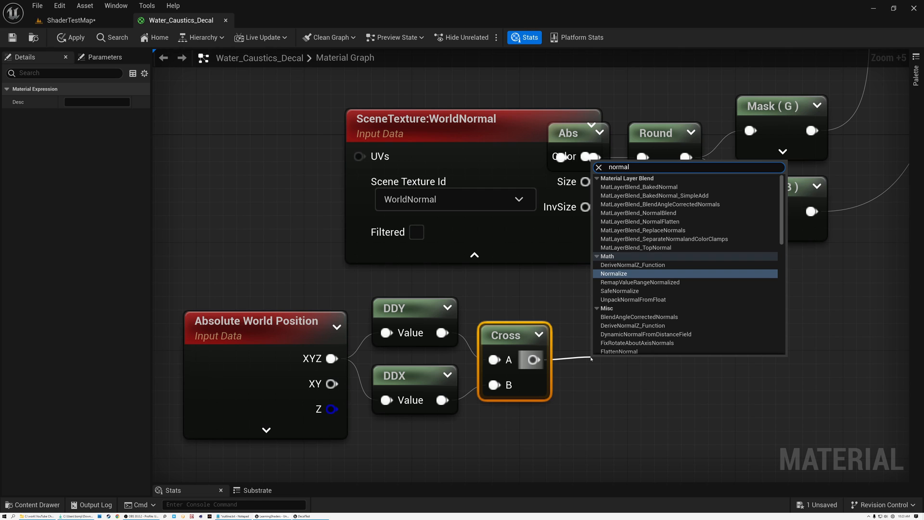
{"action": "left_click", "coordinate": [615, 276]}
{"action": "left_click", "coordinate": [615, 276]}
{"action": "left_click_drag", "start_coordinate": [616, 368], "coordinate": [601, 339]}
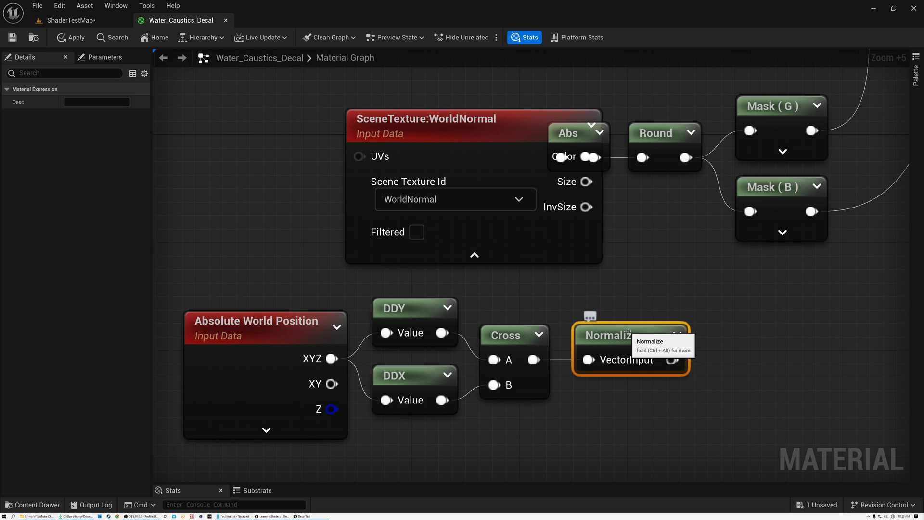
Move the SceneTexture:WorldNormal node clear of Abs and connect Normalize's output to Abs in place of the scene texture's Color.
{"action": "scroll", "coordinate": [628, 331], "scroll_direction": "down", "scroll_amount": 3}
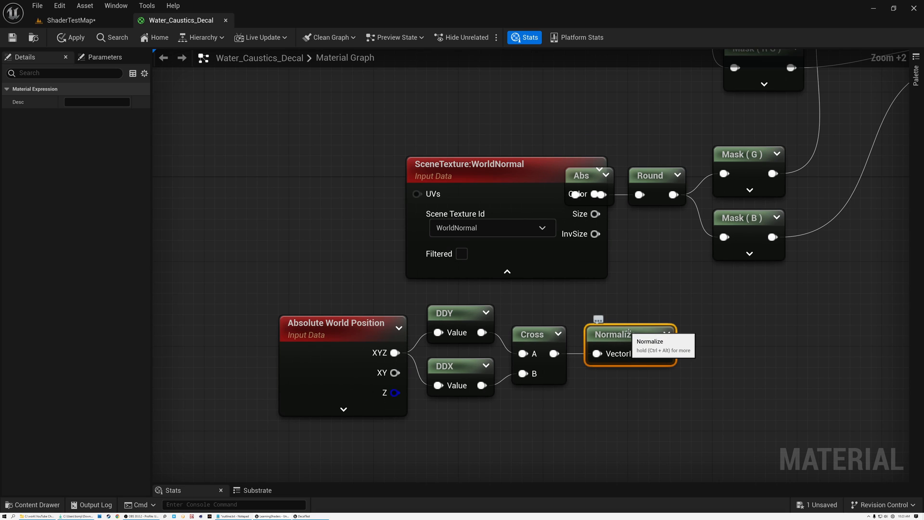
{"action": "right_click_drag", "start_coordinate": [628, 332], "coordinate": [560, 278]}
{"action": "left_click_drag", "start_coordinate": [461, 114], "coordinate": [395, 114]}
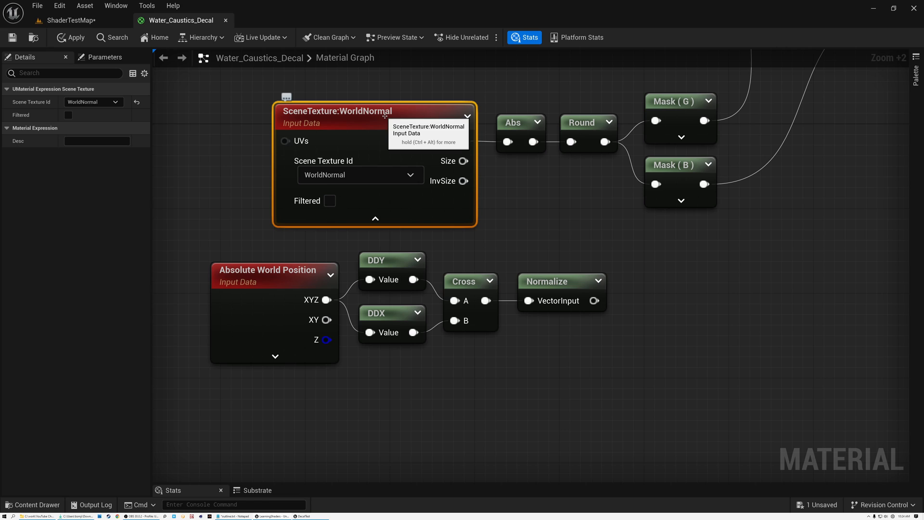
{"action": "left_click_drag", "start_coordinate": [197, 243], "coordinate": [602, 386]}
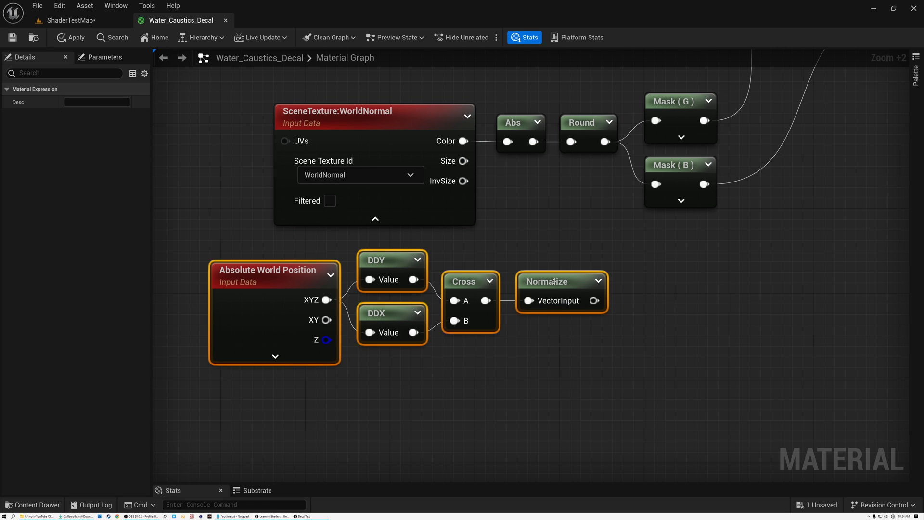
{"action": "left_click_drag", "start_coordinate": [553, 287], "coordinate": [507, 141]}
Save the material and return to ShaderTestMap to examine the caustics projected onto the rocks.
{"action": "right_click_drag", "start_coordinate": [533, 192], "coordinate": [696, 227]}
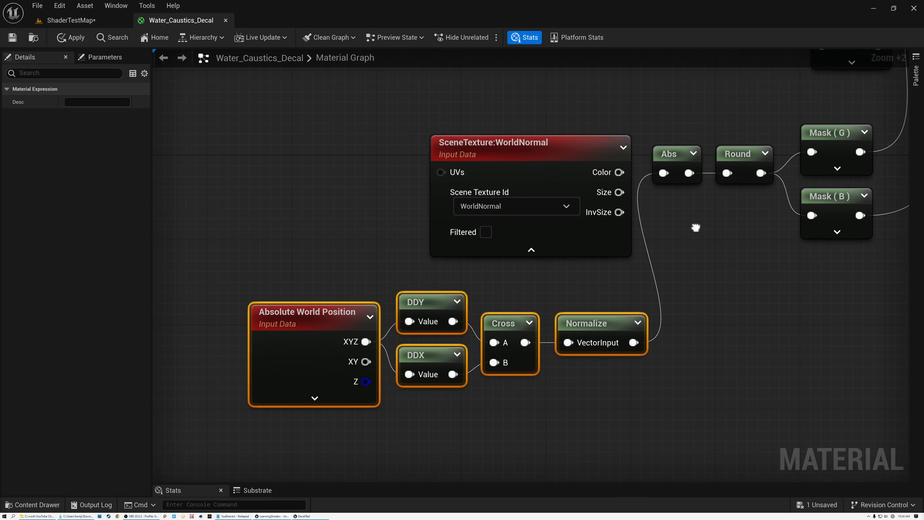
{"action": "scroll", "coordinate": [696, 228], "scroll_direction": "down", "scroll_amount": 1}
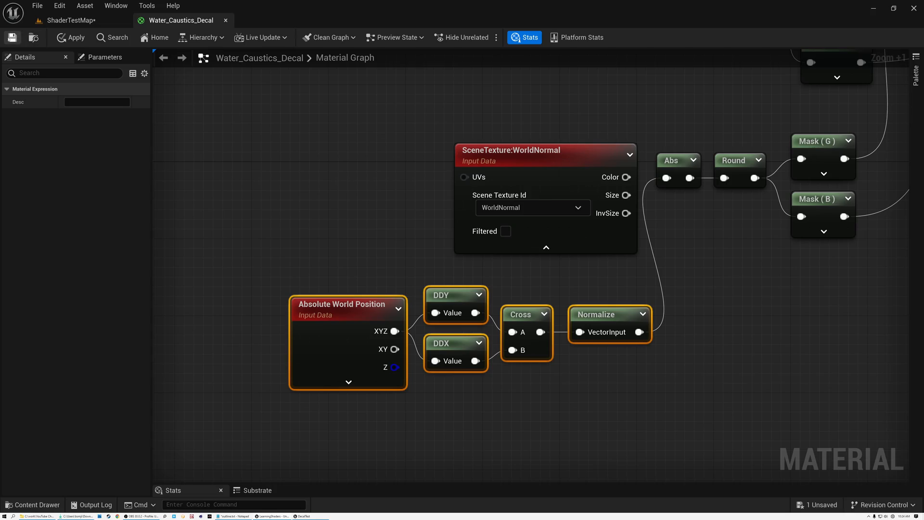
{"action": "left_click", "coordinate": [71, 20]}
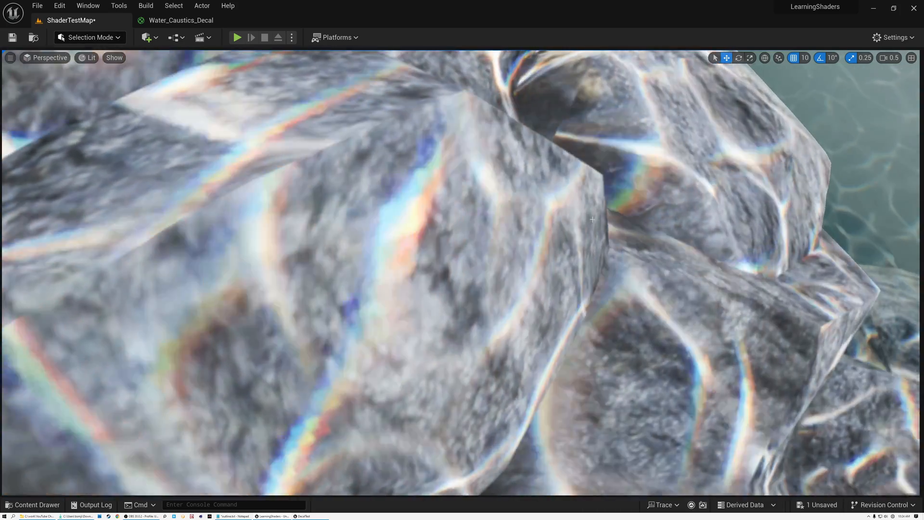
{"action": "right_click_drag", "start_coordinate": [593, 219], "coordinate": [544, 177]}
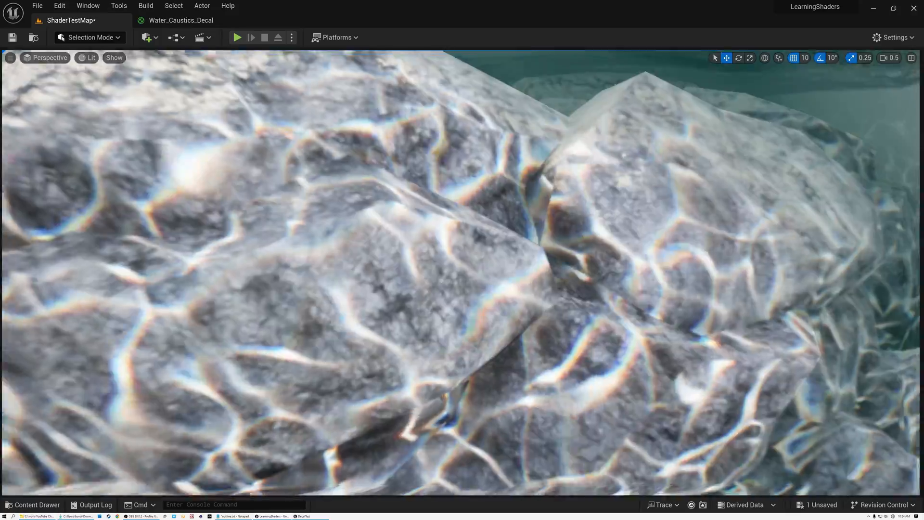
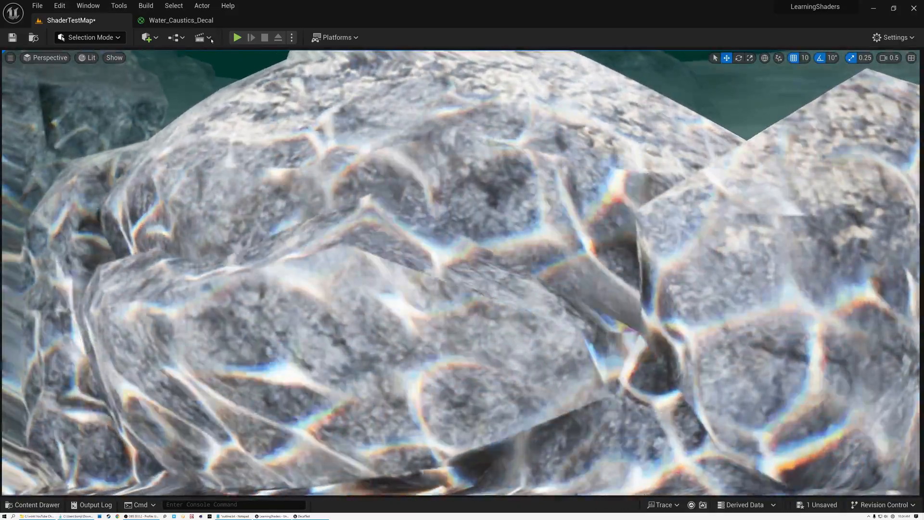
Compare the rock caustics with Abs fed by WorldNormal and by Normalize, leave Normalize connected, and inspect the pool wall and water surface.
{"action": "left_click", "coordinate": [192, 20]}
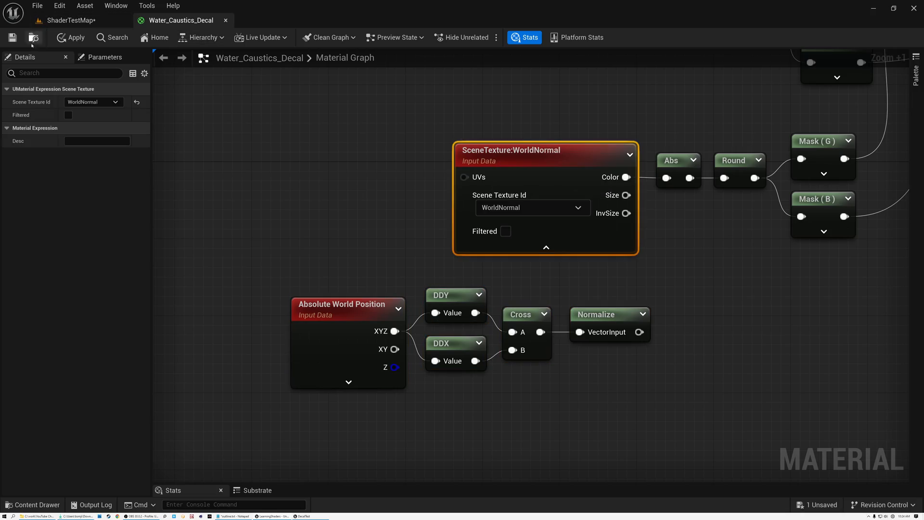
{"action": "left_click", "coordinate": [79, 19]}
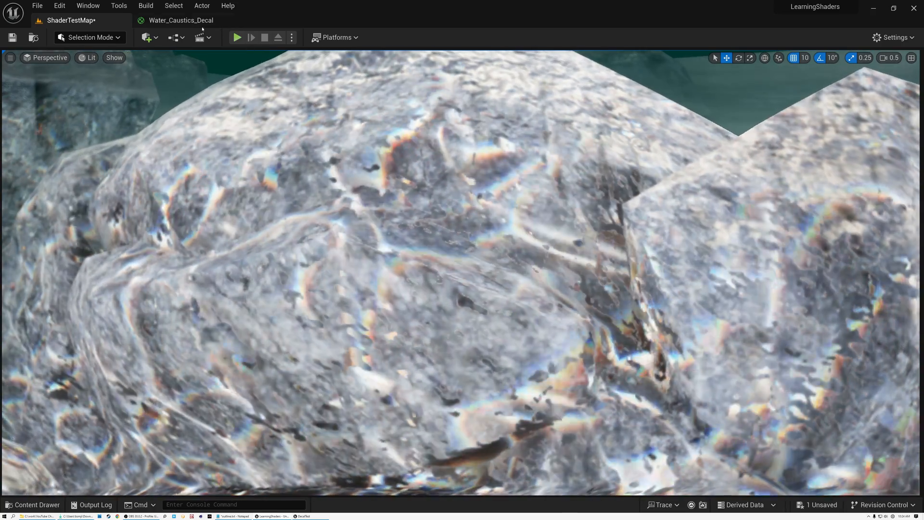
{"action": "left_click", "coordinate": [190, 20]}
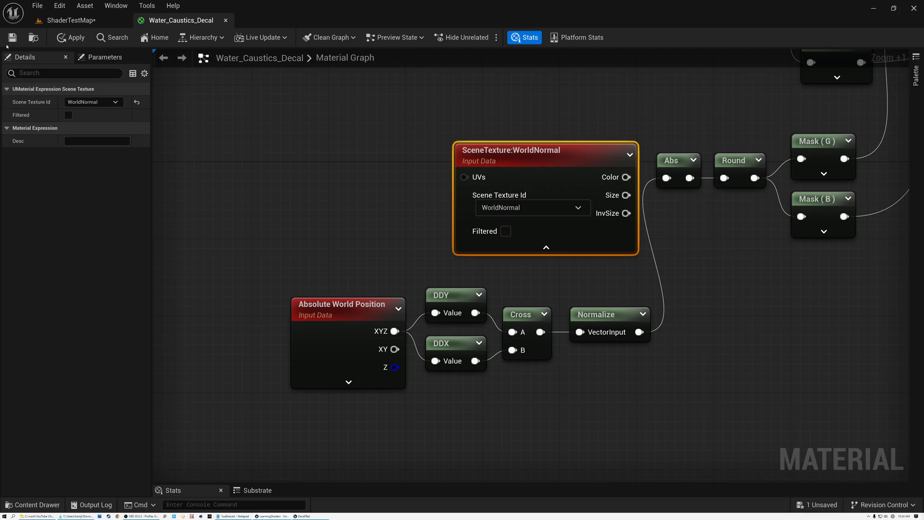
{"action": "left_click", "coordinate": [72, 20]}
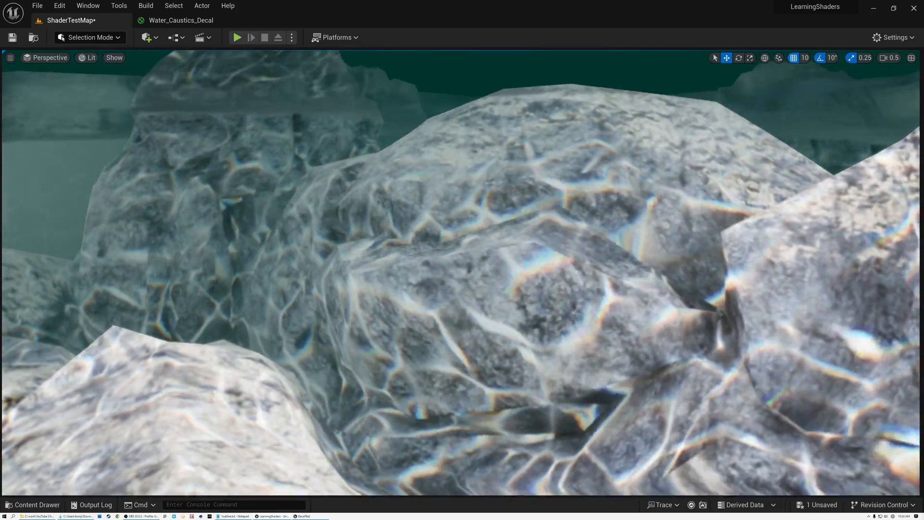
{"action": "right_click_drag", "start_coordinate": [462, 273], "coordinate": [337, 335]}
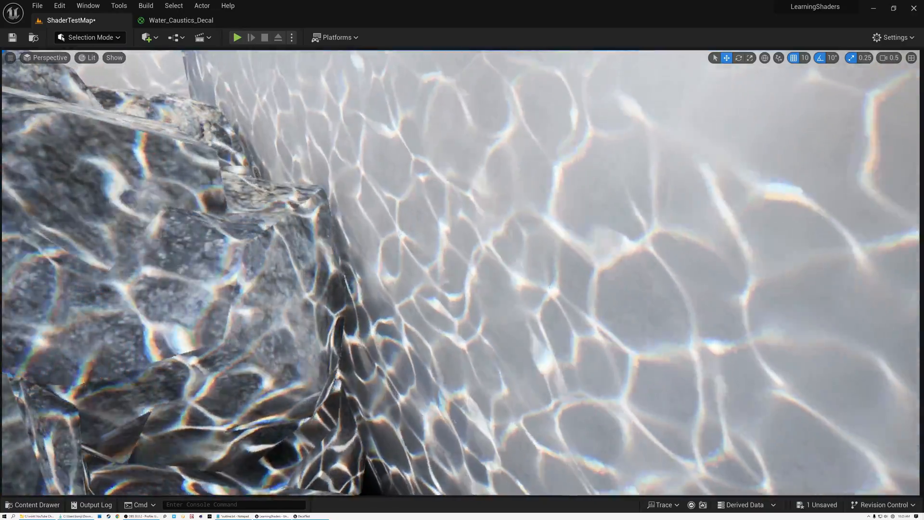
{"action": "right_click_drag", "start_coordinate": [462, 272], "coordinate": [469, 194]}
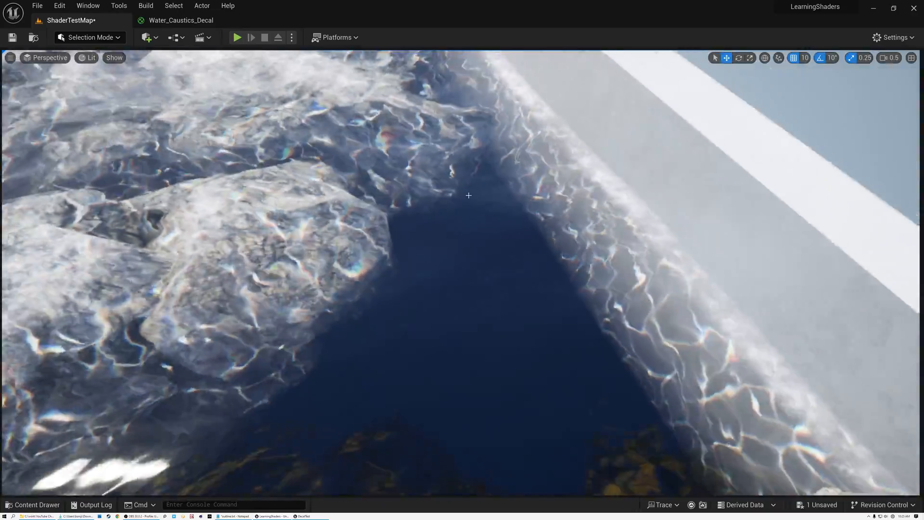
Add a TextureCoordinate node in the empty area above the caustics Texture Sample in the Water_Caustics_Decal graph.
{"action": "left_click", "coordinate": [193, 22]}
{"action": "scroll", "coordinate": [386, 141], "scroll_direction": "down", "scroll_amount": 3}
{"action": "right_click_drag", "start_coordinate": [505, 109], "coordinate": [70, 293]}
{"action": "scroll", "coordinate": [564, 213], "scroll_direction": "down", "scroll_amount": 2}
{"action": "right_click_drag", "start_coordinate": [563, 212], "coordinate": [402, 276]}
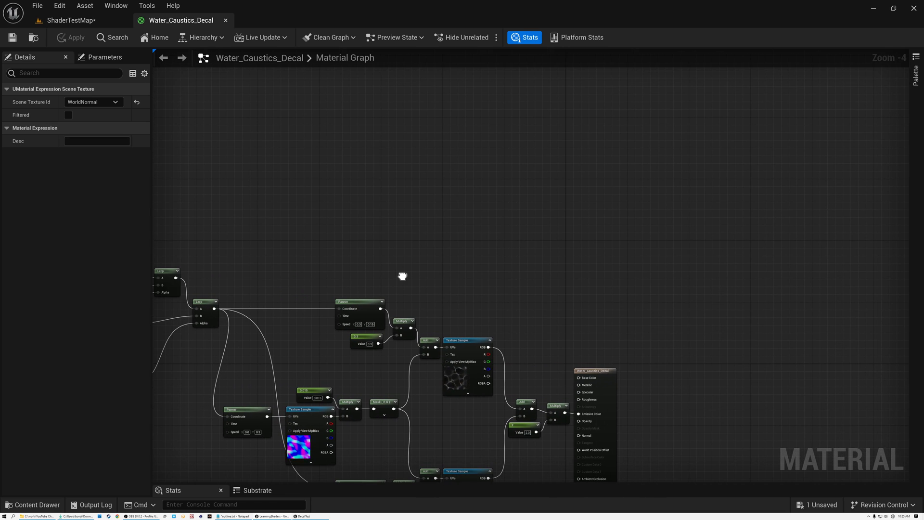
{"action": "scroll", "coordinate": [423, 288], "scroll_direction": "up", "scroll_amount": 3}
{"action": "right_click_drag", "start_coordinate": [469, 273], "coordinate": [407, 238]}
{"action": "left_click", "coordinate": [415, 191]}
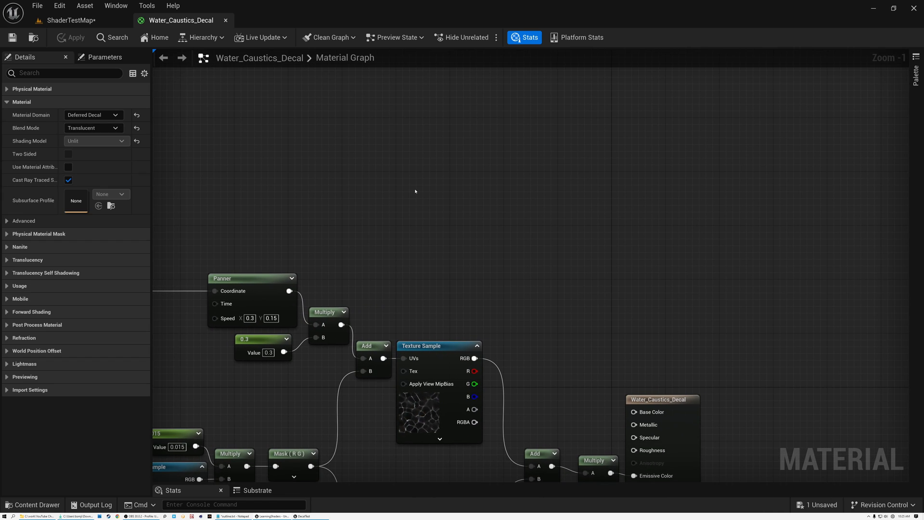
{"action": "right_click", "coordinate": [415, 192]}
{"action": "type", "text": "texcoord"}
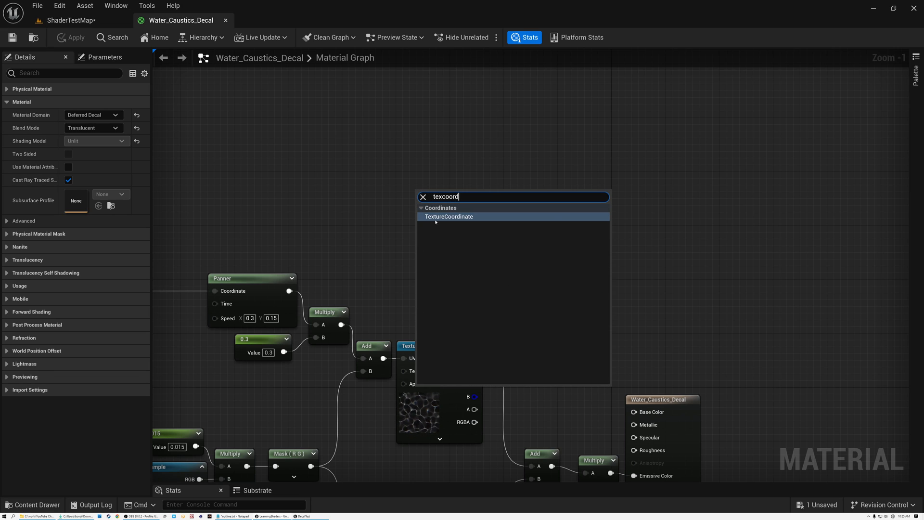
{"action": "left_click", "coordinate": [446, 216]}
{"action": "scroll", "coordinate": [434, 198], "scroll_direction": "up", "scroll_amount": 6}
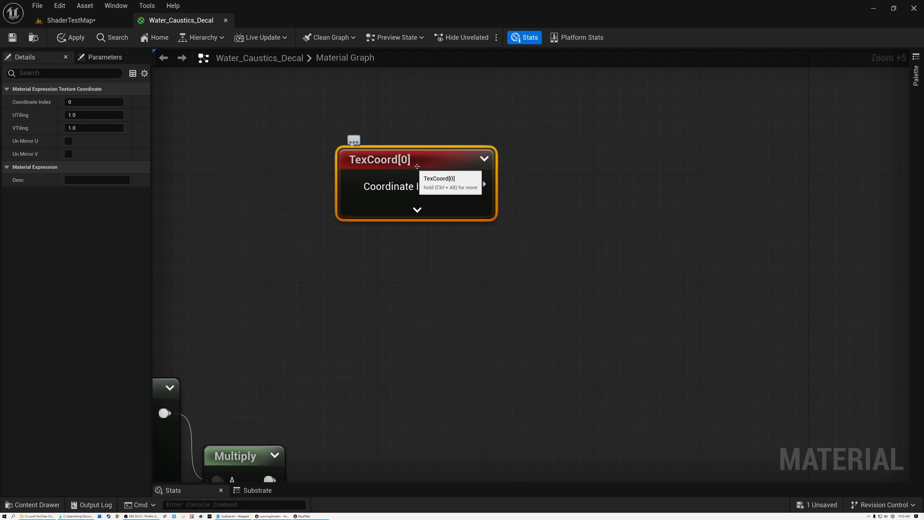
{"action": "left_click_drag", "start_coordinate": [417, 166], "coordinate": [357, 191]}
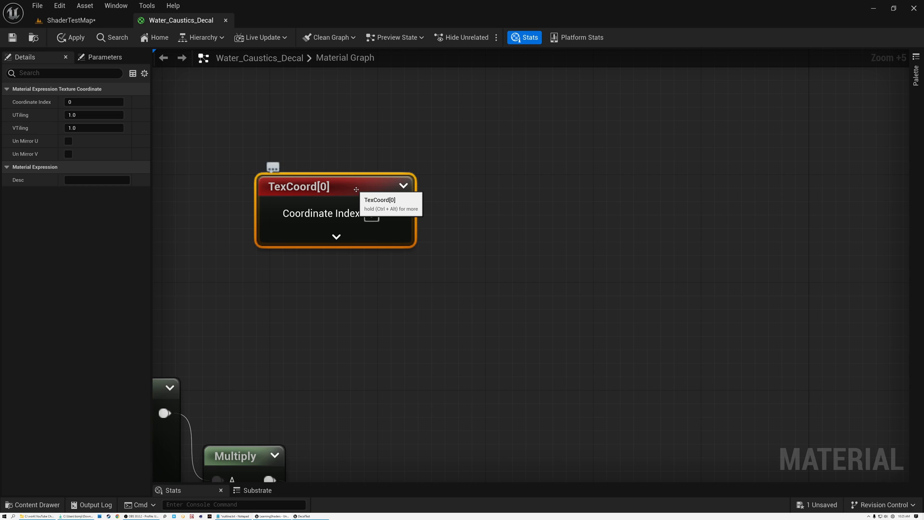
{"action": "left_click_drag", "start_coordinate": [357, 189], "coordinate": [338, 207]}
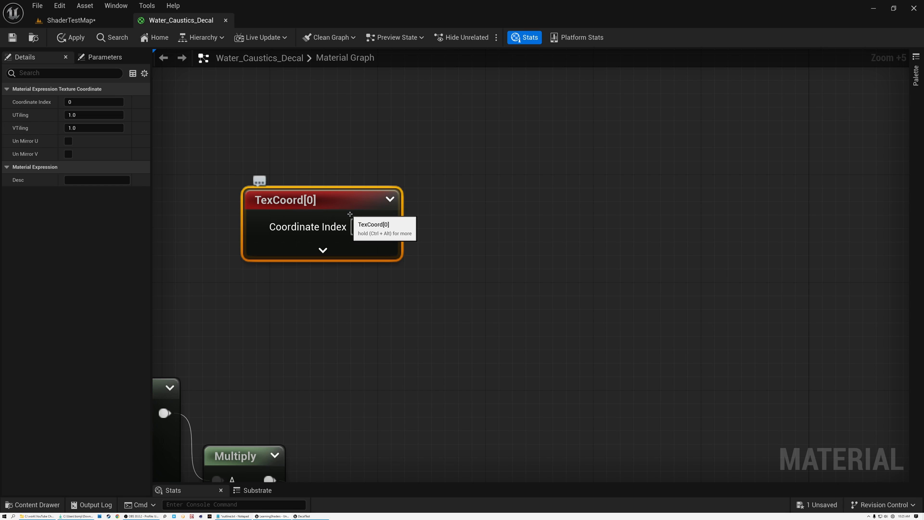
Create a OneMinus node fed by the TexCoord output and place it below and beside TexCoord.
{"action": "scroll", "coordinate": [355, 216], "scroll_direction": "up", "scroll_amount": 2}
{"action": "left_click_drag", "start_coordinate": [390, 226], "coordinate": [461, 293]}
{"action": "type", "text": "one"}
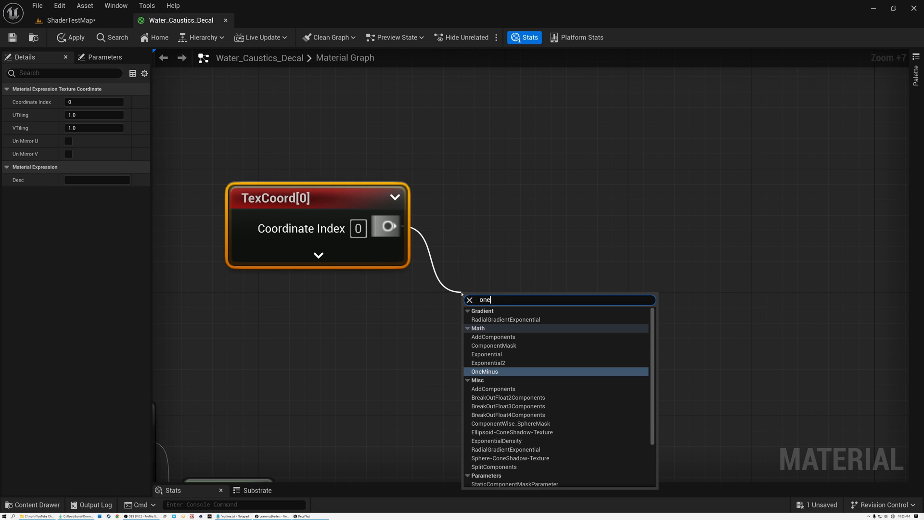
{"action": "left_click", "coordinate": [483, 372]}
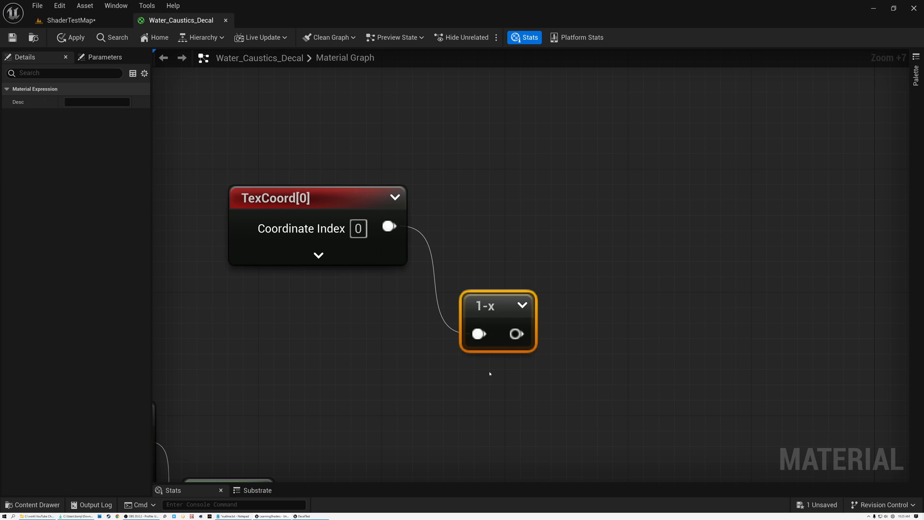
{"action": "left_click_drag", "start_coordinate": [492, 306], "coordinate": [474, 306]}
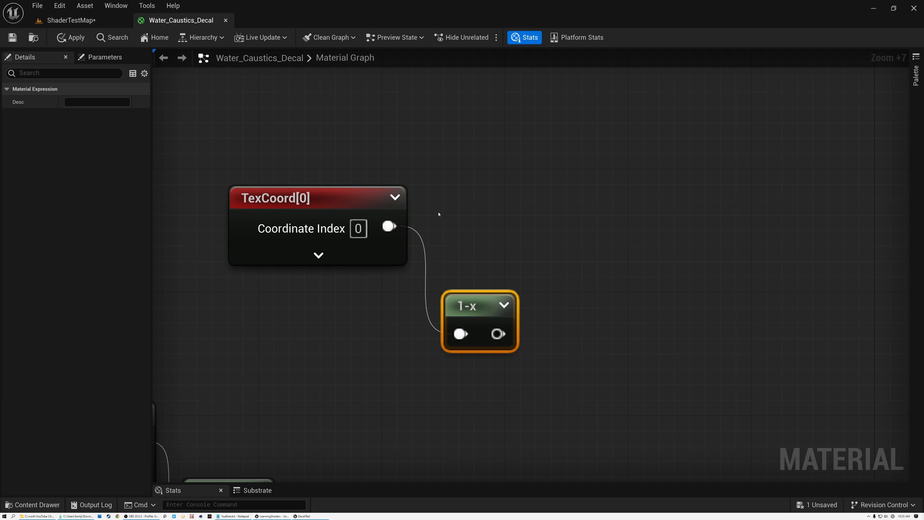
Add a Multiply node with TexCoord in A and the 1-x output in B, align it with TexCoord, and expand its preview.
{"action": "left_click_drag", "start_coordinate": [390, 226], "coordinate": [587, 225]}
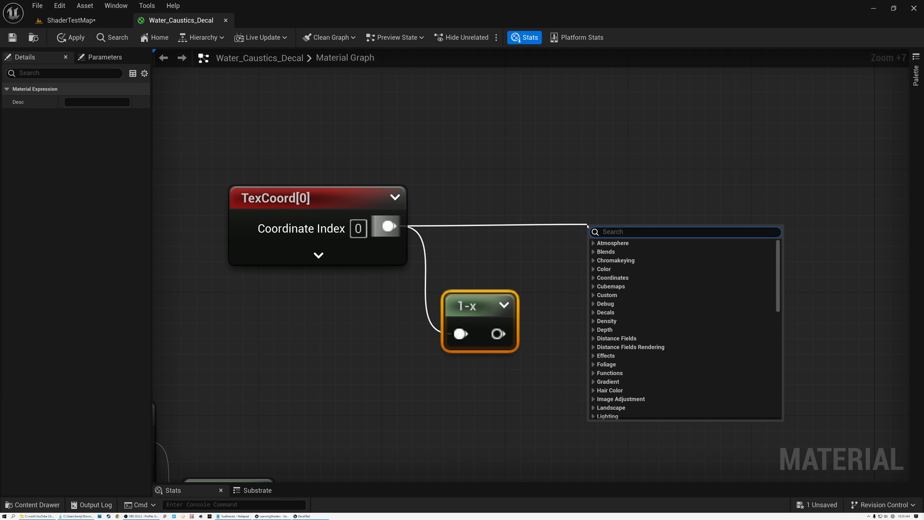
{"action": "type", "text": "mul"}
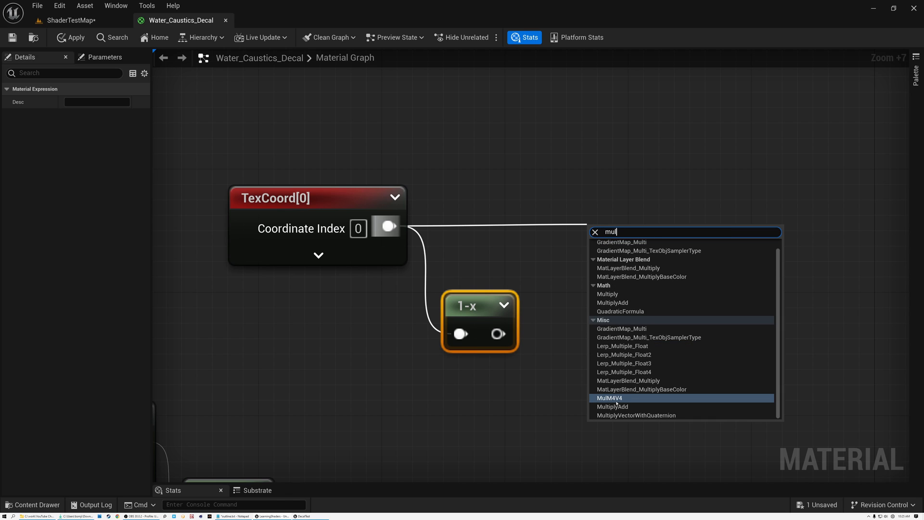
{"action": "left_click", "coordinate": [608, 293]}
{"action": "left_click_drag", "start_coordinate": [498, 334], "coordinate": [605, 296]}
{"action": "left_click_drag", "start_coordinate": [619, 235], "coordinate": [583, 200]}
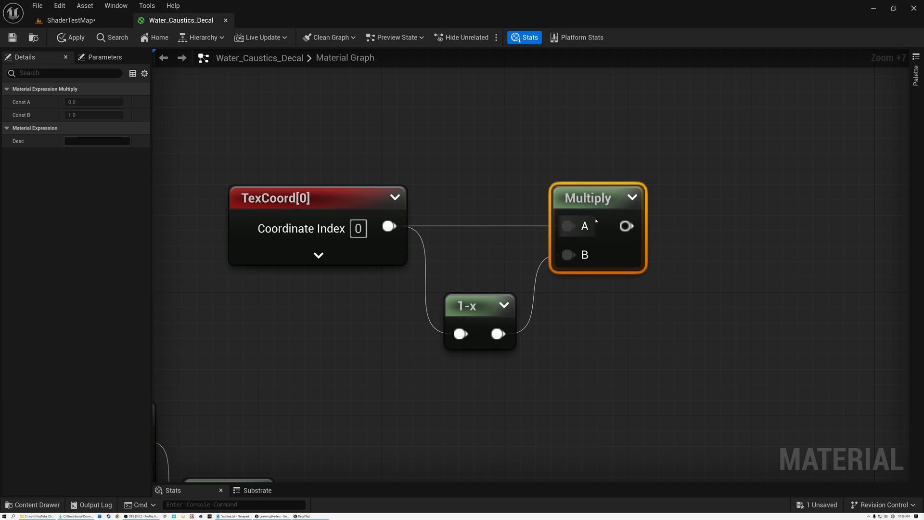
{"action": "left_click", "coordinate": [632, 197]}
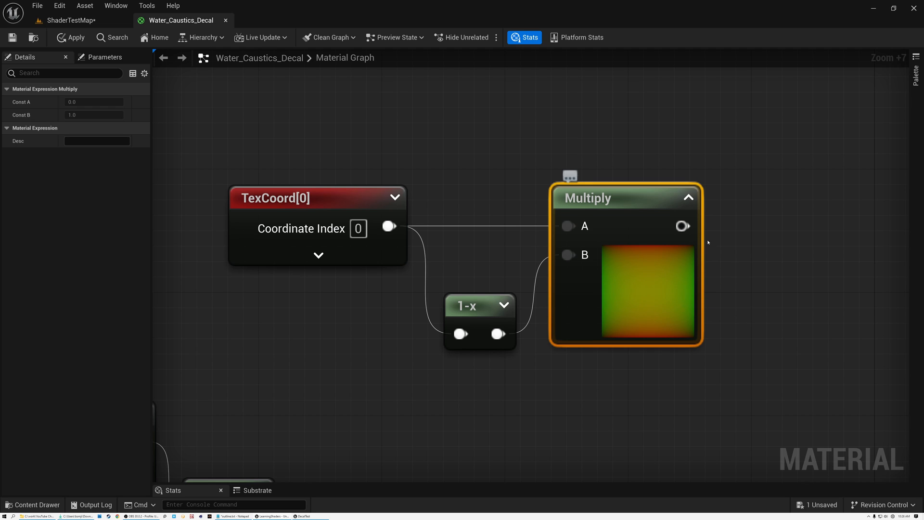
Feed the Multiply output into a new ComponentMask node that keeps only the R channel.
{"action": "right_click_drag", "start_coordinate": [737, 262], "coordinate": [428, 225]}
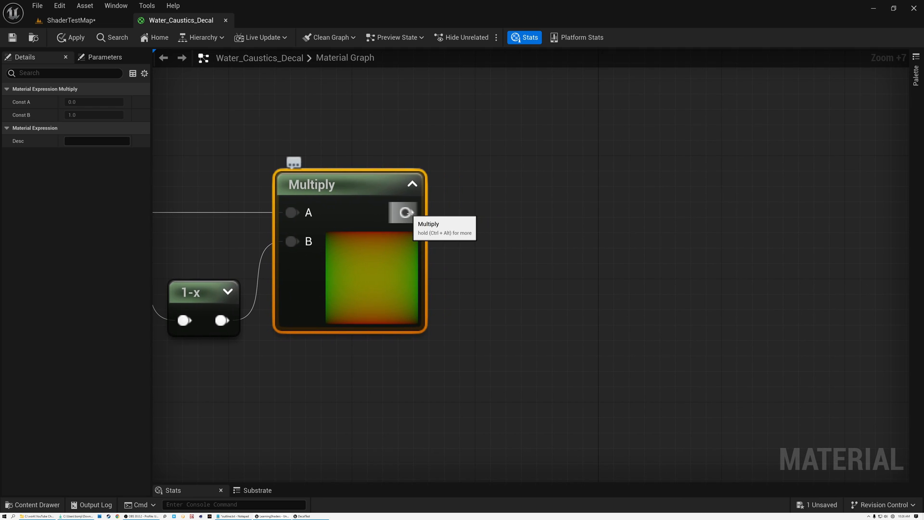
{"action": "left_click_drag", "start_coordinate": [406, 212], "coordinate": [474, 210]}
{"action": "type", "text": "comp"}
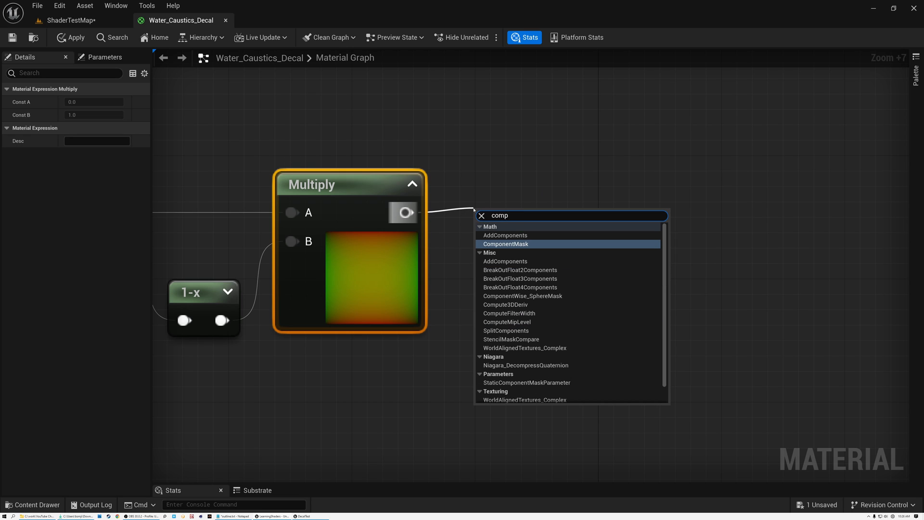
{"action": "left_click", "coordinate": [507, 244]}
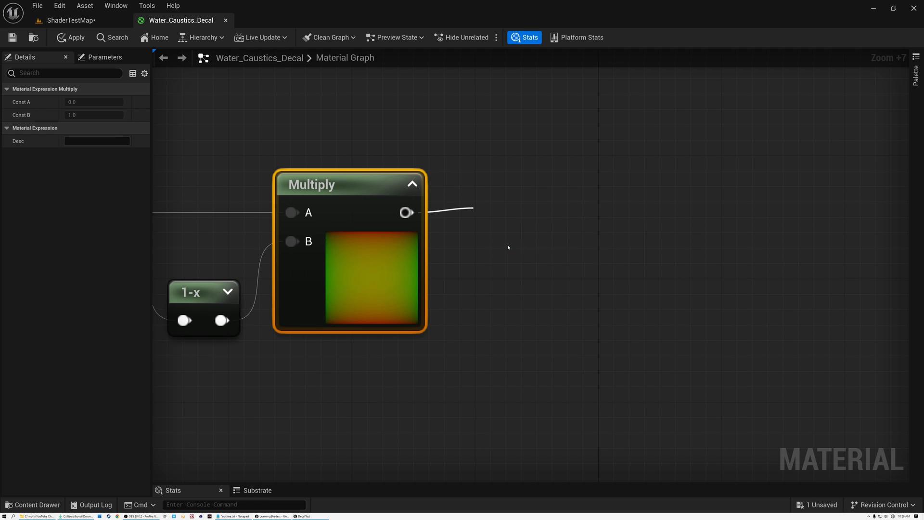
{"action": "left_click_drag", "start_coordinate": [506, 221], "coordinate": [491, 167]}
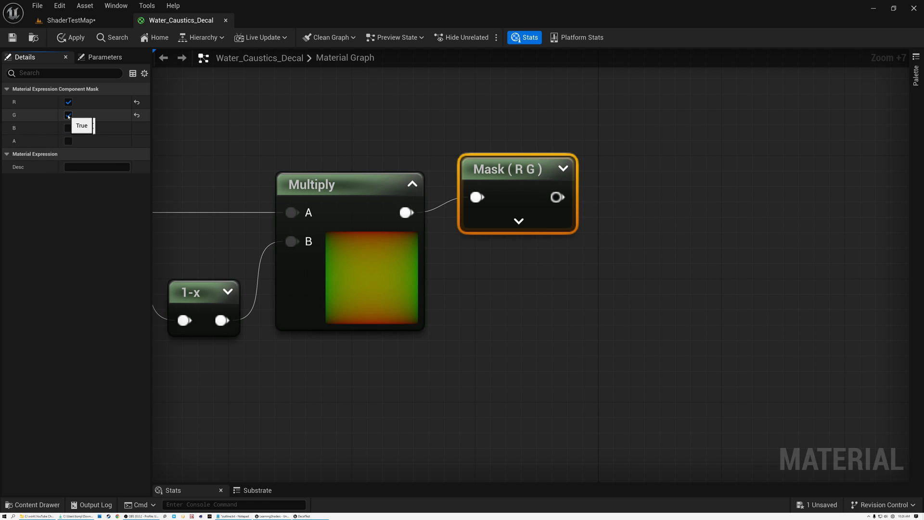
{"action": "left_click", "coordinate": [68, 114]}
Duplicate the R mask below the original, connect it to the same Multiply output, and set it to the G channel only.
{"action": "key", "text": "ctrl+d"}
{"action": "left_click_drag", "start_coordinate": [506, 182], "coordinate": [472, 256]}
{"action": "left_click_drag", "start_coordinate": [407, 212], "coordinate": [477, 290]}
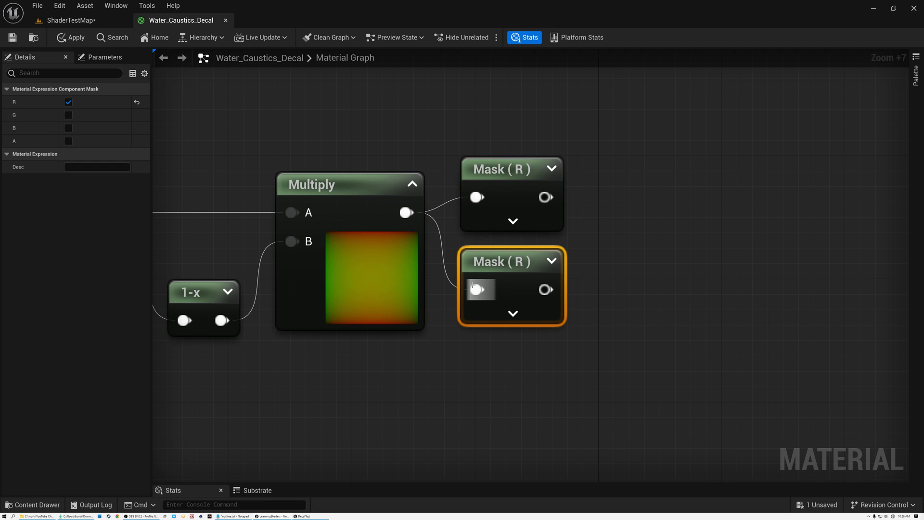
{"action": "left_click", "coordinate": [68, 114]}
{"action": "left_click", "coordinate": [68, 101]}
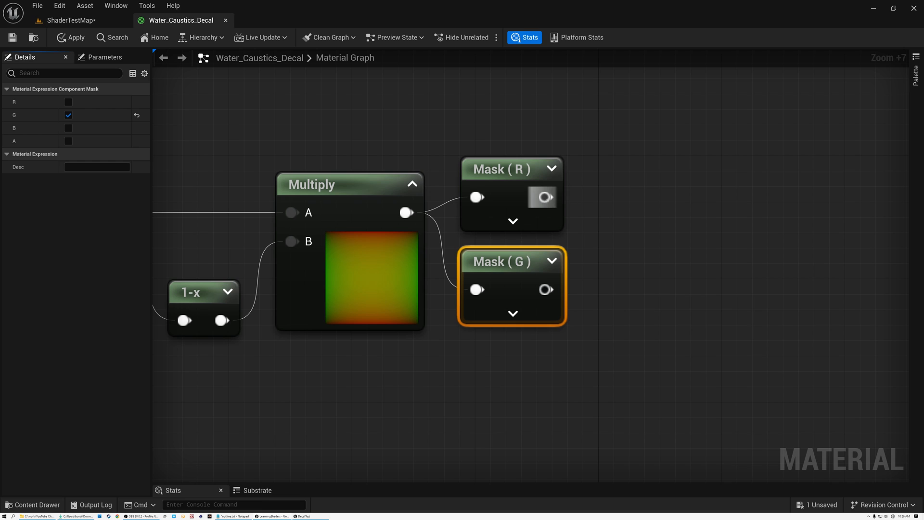
Multiply the R mask by the G mask in a new Multiply node beside them and expand its preview.
{"action": "left_click_drag", "start_coordinate": [546, 197], "coordinate": [631, 219]}
{"action": "type", "text": "mul"}
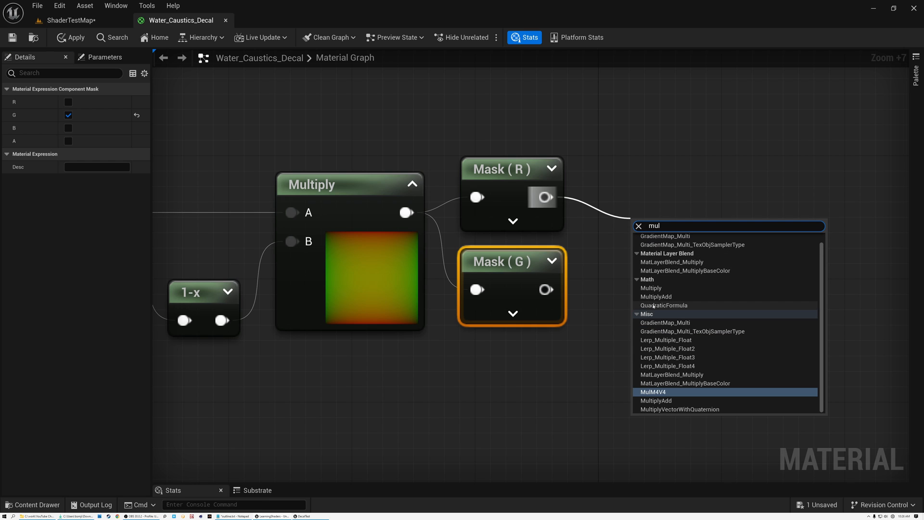
{"action": "left_click", "coordinate": [655, 288]}
{"action": "left_click_drag", "start_coordinate": [546, 289], "coordinate": [660, 289]}
{"action": "left_click_drag", "start_coordinate": [674, 241], "coordinate": [626, 210]}
{"action": "left_click", "coordinate": [667, 200]}
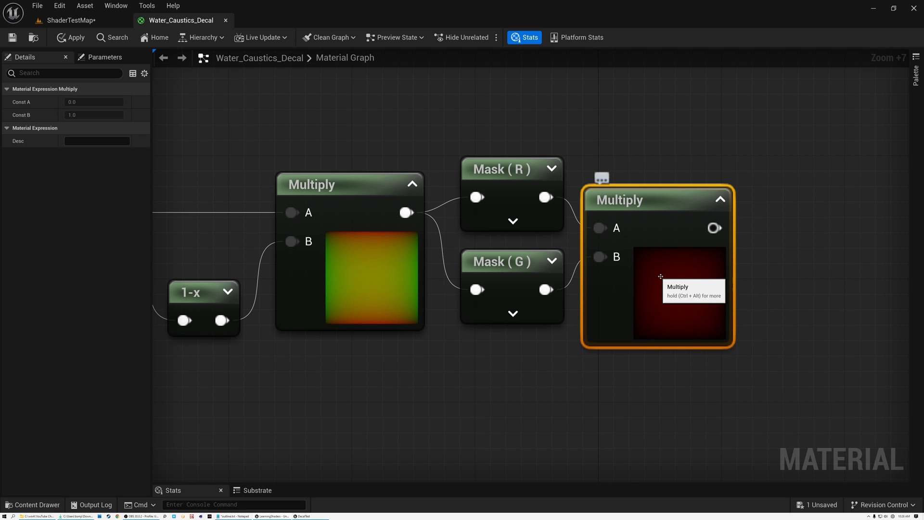
Square the masks' product by connecting it to both A and B of a new Multiply node, and expand that node's preview.
{"action": "right_click_drag", "start_coordinate": [667, 277], "coordinate": [355, 281]}
{"action": "left_click_drag", "start_coordinate": [388, 226], "coordinate": [458, 230]}
{"action": "type", "text": "mul"}
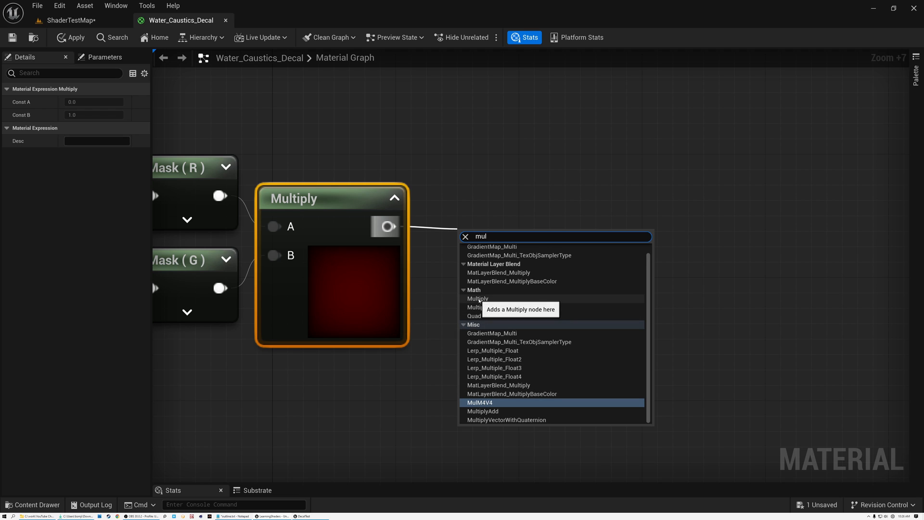
{"action": "left_click", "coordinate": [479, 300]}
{"action": "left_click_drag", "start_coordinate": [388, 227], "coordinate": [473, 299]}
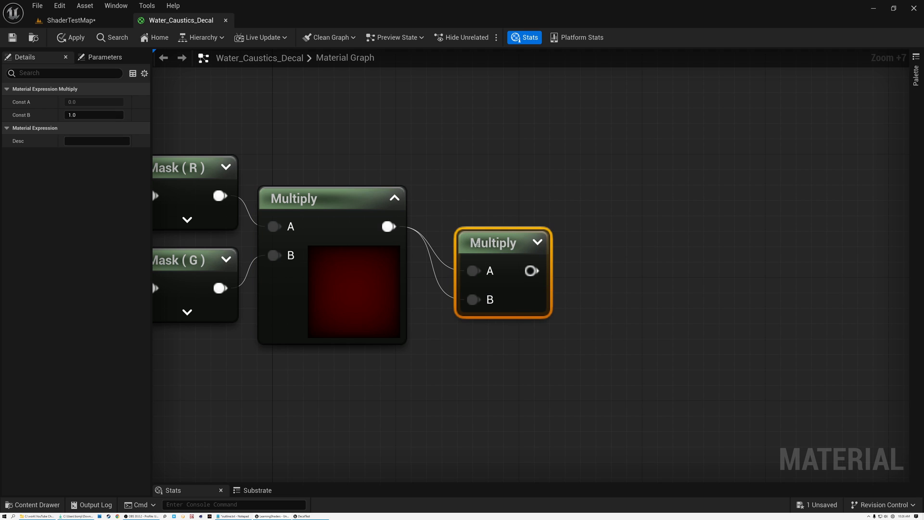
{"action": "left_click_drag", "start_coordinate": [476, 243], "coordinate": [447, 199]}
{"action": "left_click", "coordinate": [508, 197]}
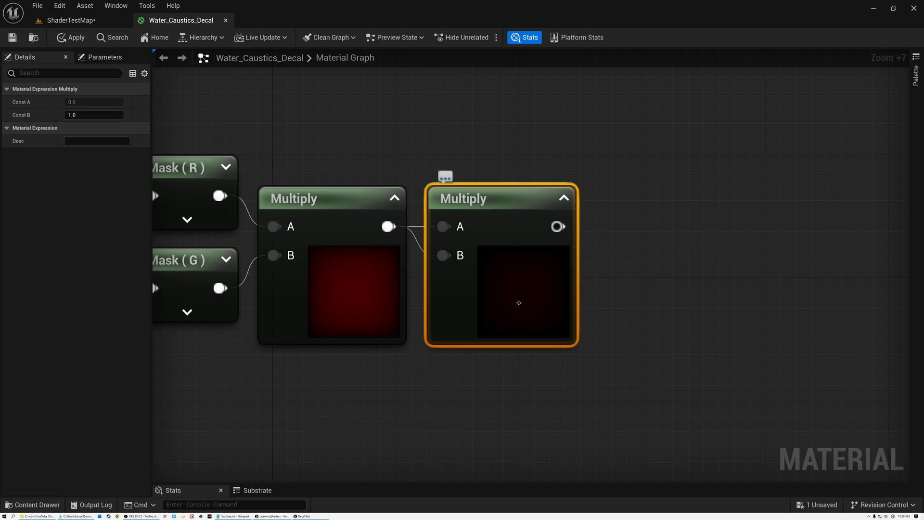
Collapse the preview of the masks' Multiply node and move the squaring Multiply node closer to it.
{"action": "left_click", "coordinate": [394, 198]}
{"action": "left_click", "coordinate": [308, 204]}
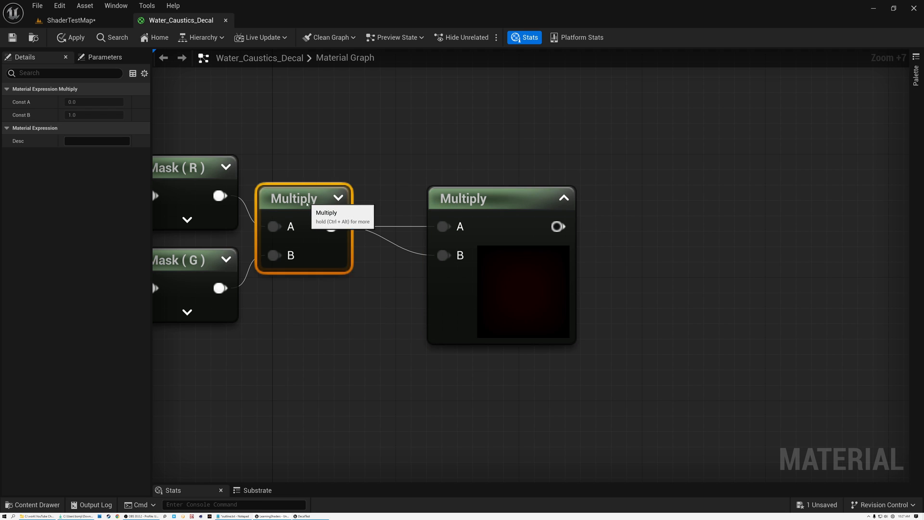
{"action": "left_click_drag", "start_coordinate": [474, 208], "coordinate": [413, 193]}
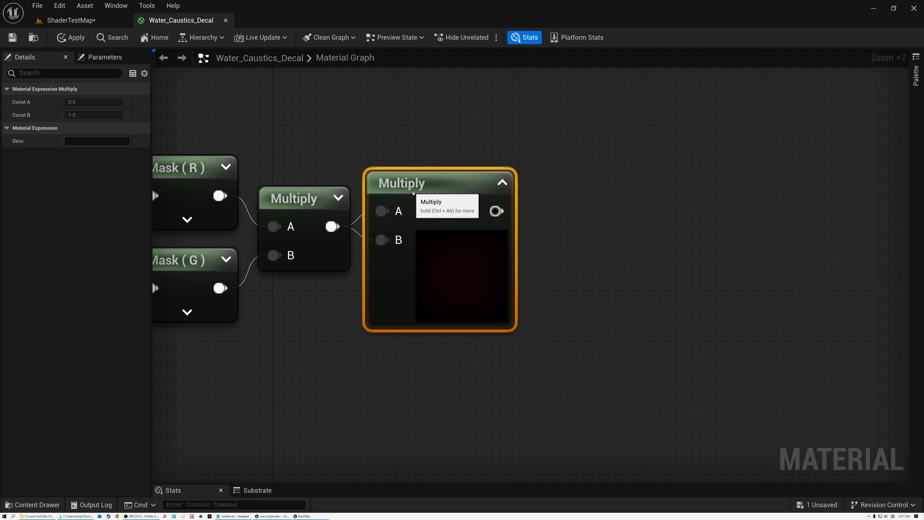
Multiply the squared mask by 1000 in a new Multiply node placed beside it, and expand the new node's preview.
{"action": "left_click_drag", "start_coordinate": [496, 210], "coordinate": [567, 221]}
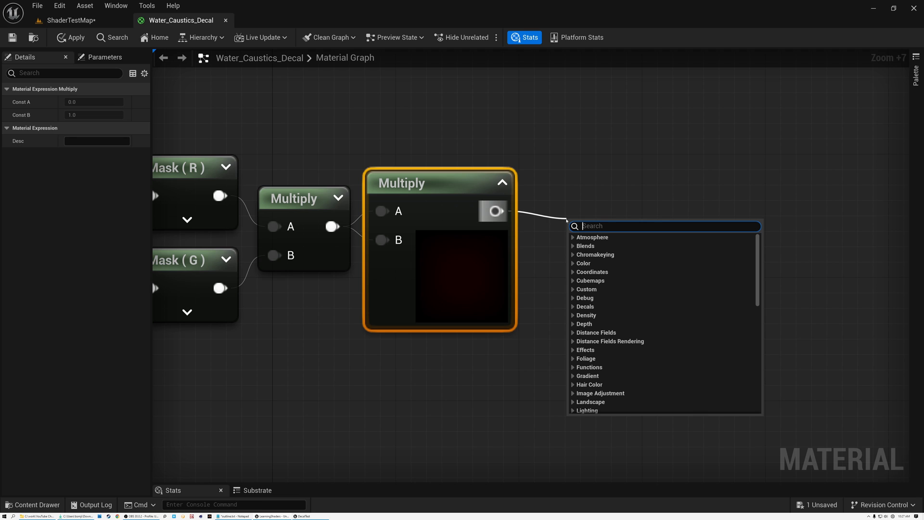
{"action": "type", "text": "mul"}
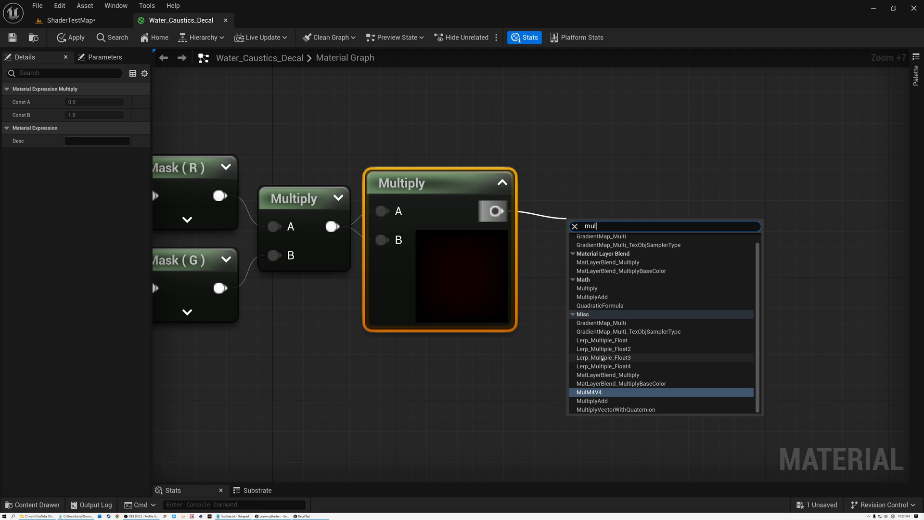
{"action": "left_click", "coordinate": [588, 288]}
{"action": "left_click_drag", "start_coordinate": [587, 229], "coordinate": [570, 180]}
{"action": "left_click", "coordinate": [590, 242]}
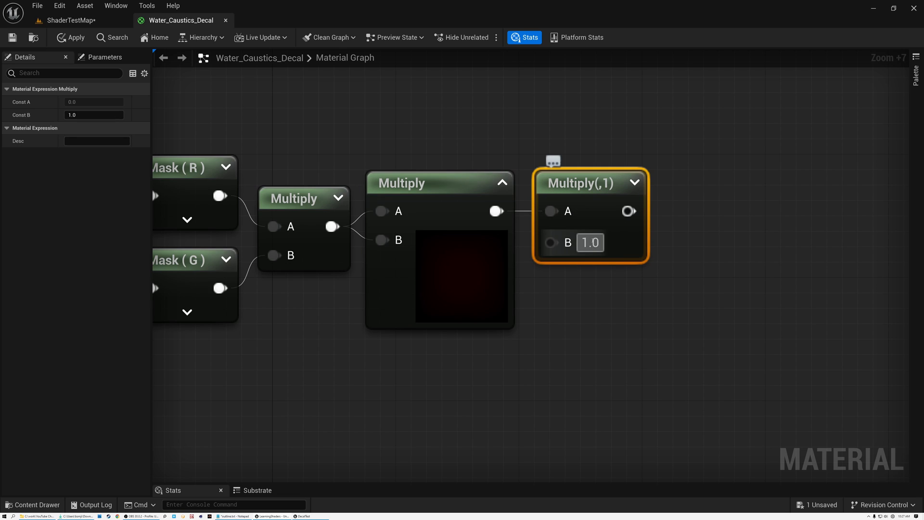
{"action": "type", "text": "1000"}
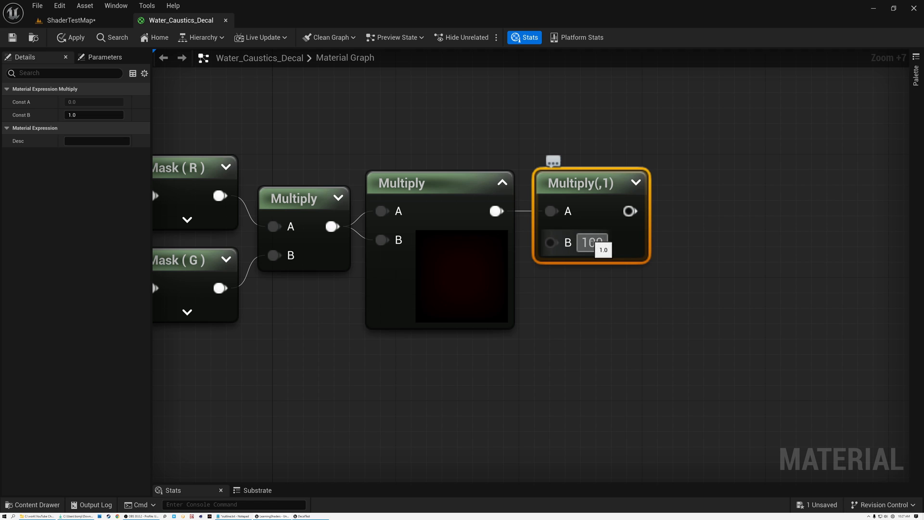
{"action": "key", "text": "Return"}
{"action": "left_click", "coordinate": [656, 182]}
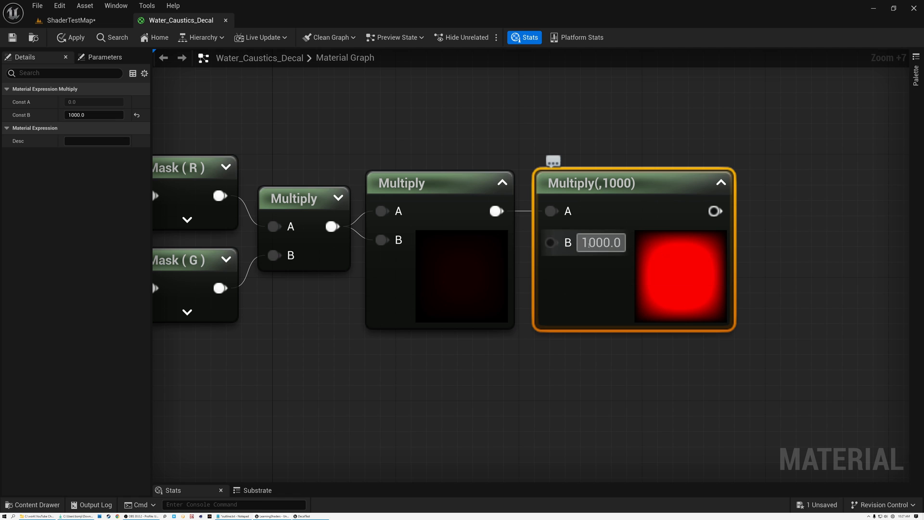
Try 5000 as the B constant of the mask's scaling Multiply node, and settle on 10000.
{"action": "right_click_drag", "start_coordinate": [686, 267], "coordinate": [492, 287]}
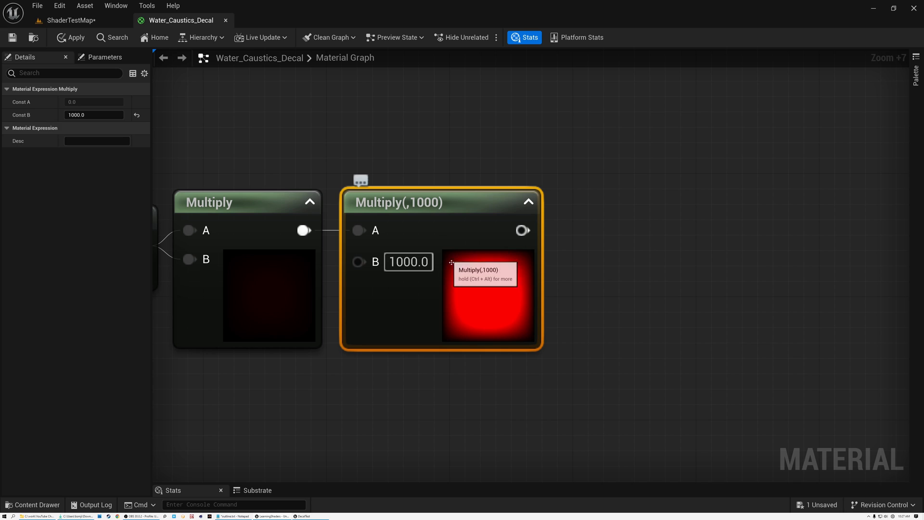
{"action": "left_click", "coordinate": [399, 262]}
{"action": "left_click_drag", "start_coordinate": [396, 263], "coordinate": [377, 266]}
{"action": "type", "text": "5"}
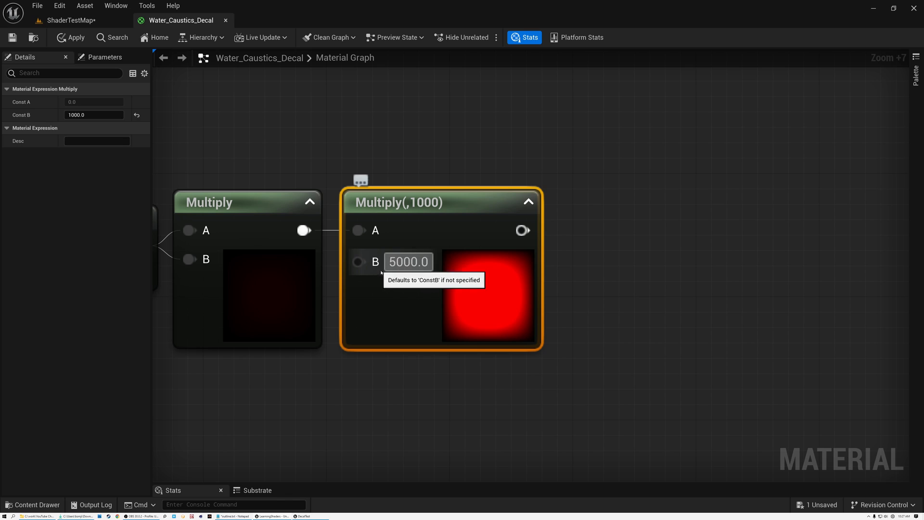
{"action": "key", "text": "Return"}
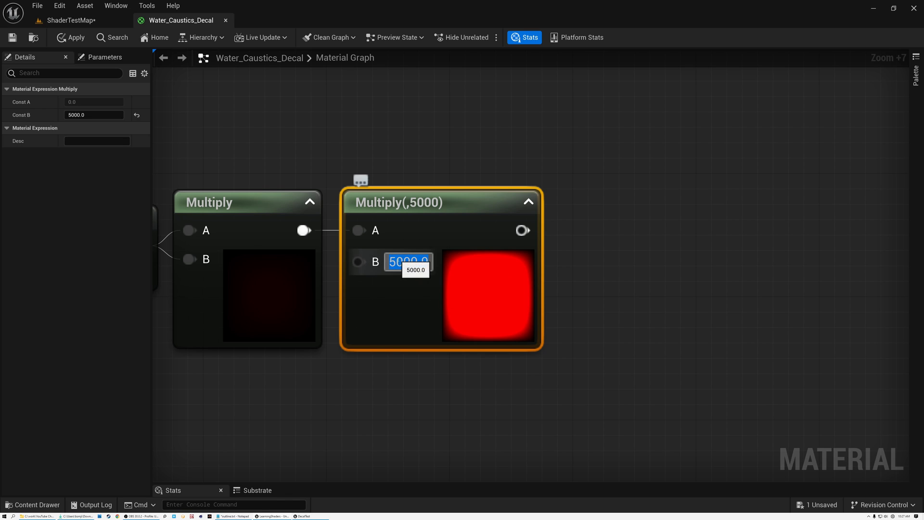
{"action": "type", "text": "10"}
{"action": "key", "text": "Return"}
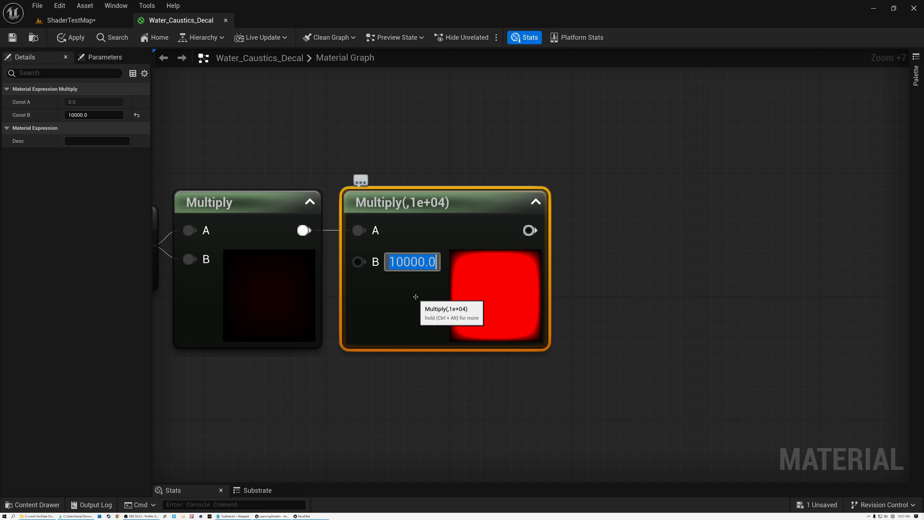
Add a Saturate node fed by the Multiply node with the 10000 constant and place it right beside that node.
{"action": "left_click_drag", "start_coordinate": [529, 230], "coordinate": [590, 236]}
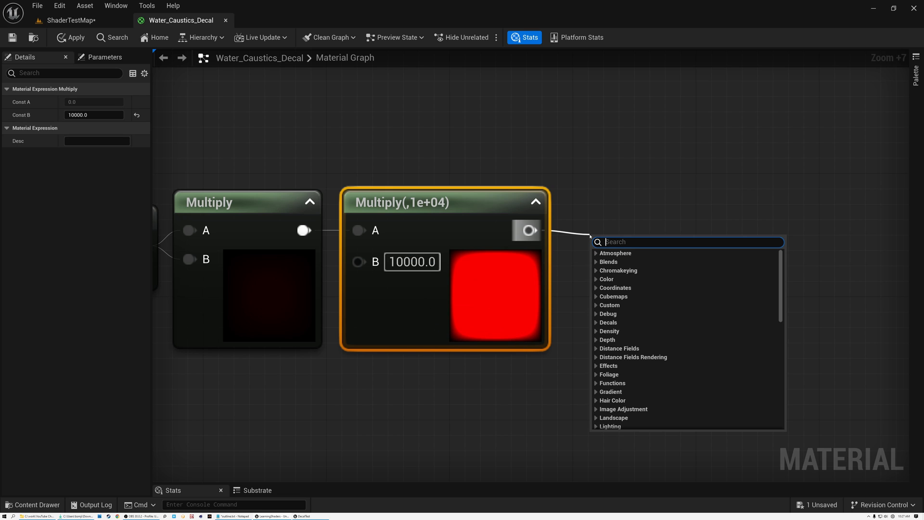
{"action": "type", "text": "sa"}
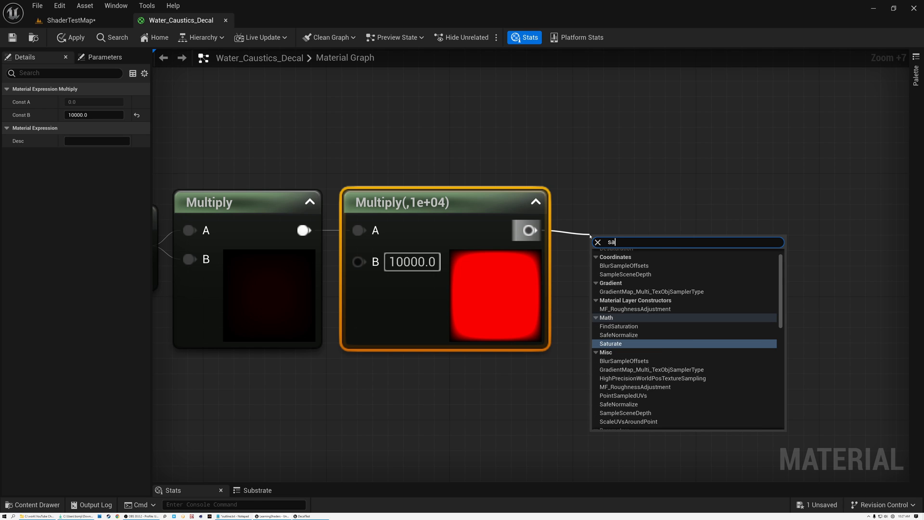
{"action": "type", "text": "tur"}
{"action": "left_click", "coordinate": [613, 287]}
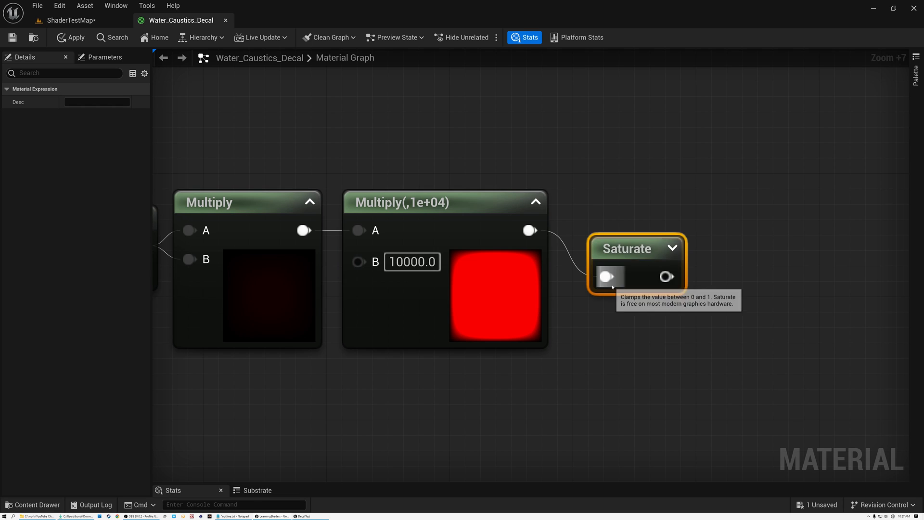
{"action": "scroll", "coordinate": [585, 203], "scroll_direction": "down", "scroll_amount": 8}
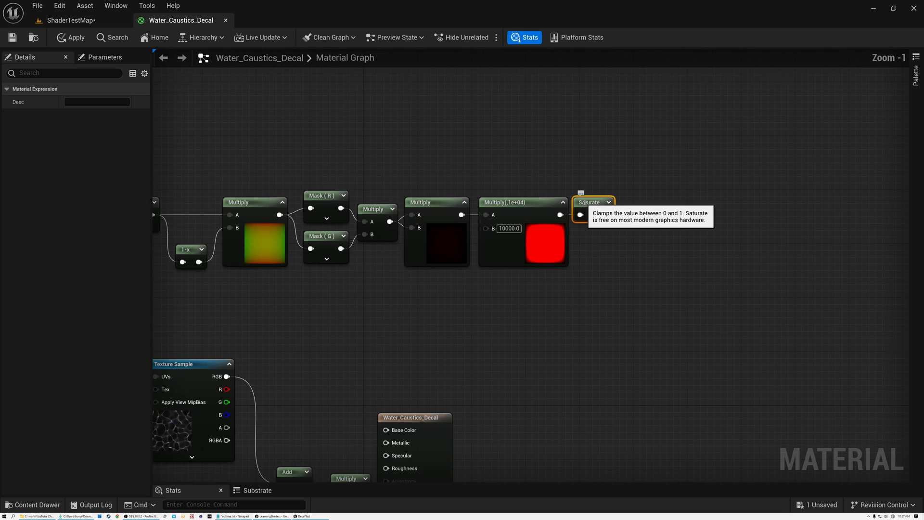
Select the whole edge mask chain from TexCoord to Saturate and move it back over the caustics nodes.
{"action": "scroll", "coordinate": [585, 203], "scroll_direction": "down", "scroll_amount": 2}
{"action": "right_click_drag", "start_coordinate": [242, 161], "coordinate": [358, 162]}
{"action": "left_click_drag", "start_coordinate": [324, 168], "coordinate": [704, 281]}
{"action": "left_click_drag", "start_coordinate": [678, 225], "coordinate": [496, 178]}
Make room after the Add node of the caustics textures by moving the constant 2, its Multiply and the material output farther away.
{"action": "right_click_drag", "start_coordinate": [544, 331], "coordinate": [559, 148]}
{"action": "left_click", "coordinate": [465, 254]}
{"action": "left_click_drag", "start_coordinate": [466, 254], "coordinate": [455, 253]}
{"action": "left_click_drag", "start_coordinate": [486, 206], "coordinate": [683, 371]}
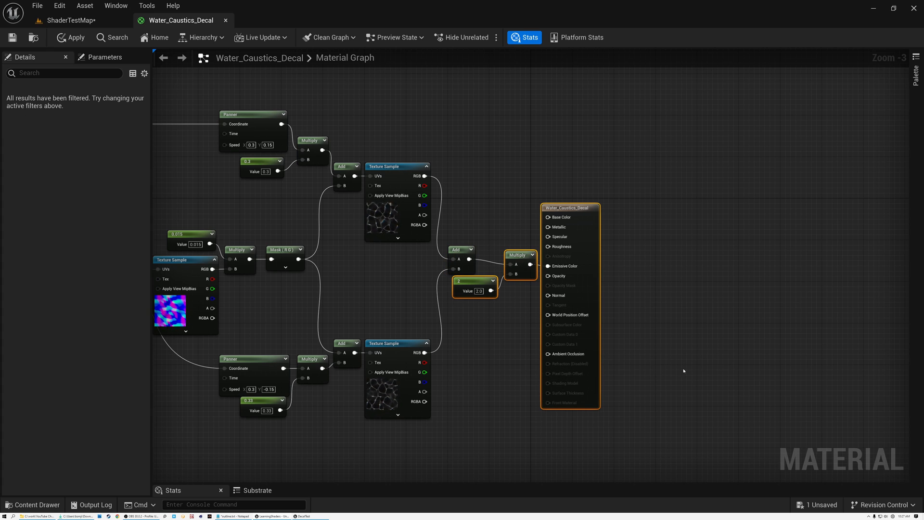
{"action": "left_click_drag", "start_coordinate": [481, 282], "coordinate": [568, 272]}
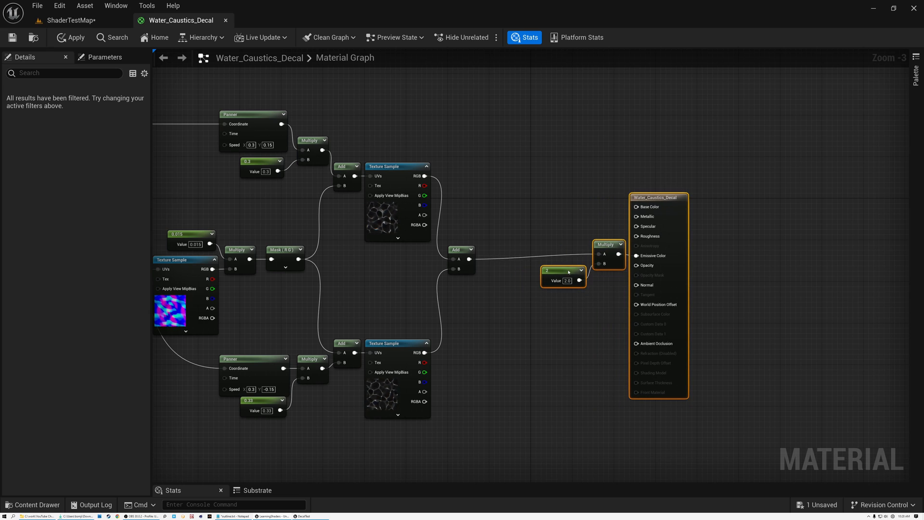
Create a Multiply node from the output of the caustics textures' Add node and feed that Add into its B input.
{"action": "right_click_drag", "start_coordinate": [503, 189], "coordinate": [507, 277]}
{"action": "left_click_drag", "start_coordinate": [478, 347], "coordinate": [503, 322]}
{"action": "type", "text": "mul"}
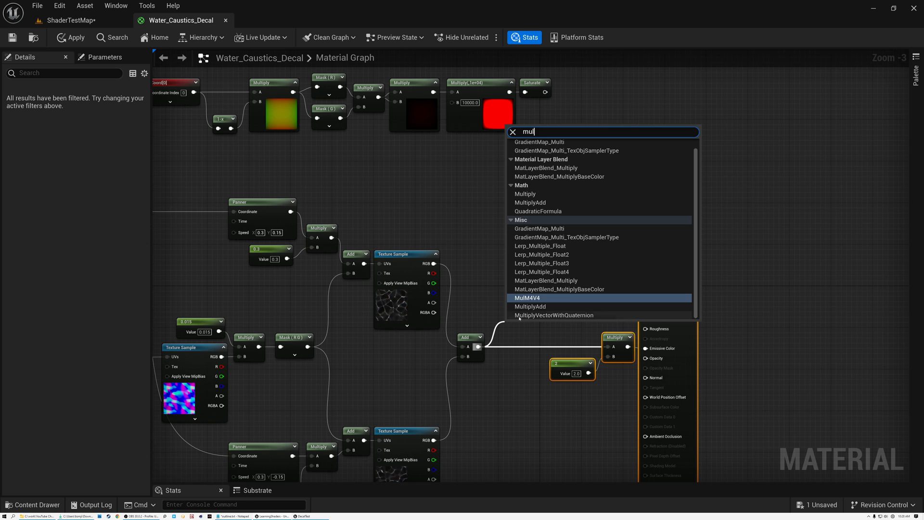
{"action": "left_click", "coordinate": [525, 193]}
{"action": "left_click_drag", "start_coordinate": [478, 347], "coordinate": [547, 291]}
Connect Saturate to the new Multiply's A input and its output to the A input of the Multiply that feeds Emissive Color.
{"action": "right_click_drag", "start_coordinate": [516, 202], "coordinate": [518, 289]}
{"action": "left_click_drag", "start_coordinate": [549, 182], "coordinate": [617, 438]}
{"action": "right_click_drag", "start_coordinate": [622, 388], "coordinate": [633, 269]}
{"action": "left_click_drag", "start_coordinate": [579, 292], "coordinate": [635, 379]}
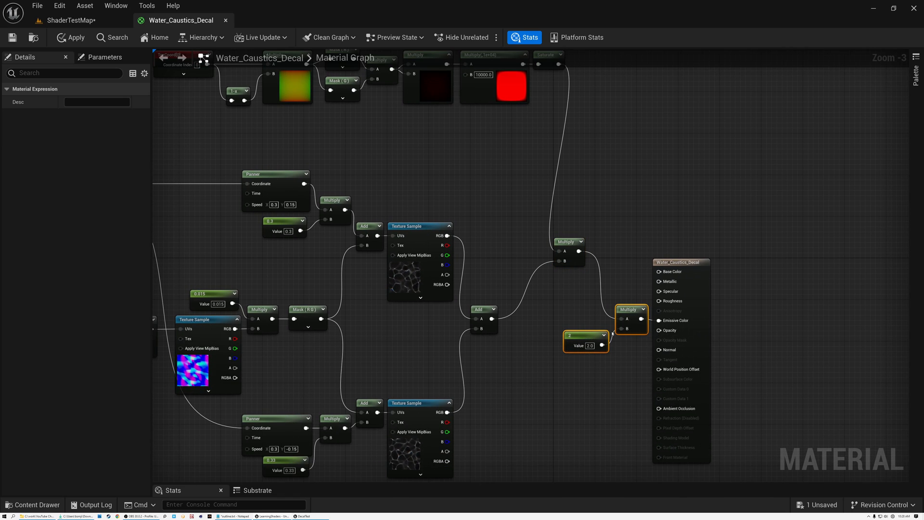
Select the edge mask chain and shift it slightly away from its wire to the caustics Multiply.
{"action": "scroll", "coordinate": [613, 334], "scroll_direction": "up", "scroll_amount": 3}
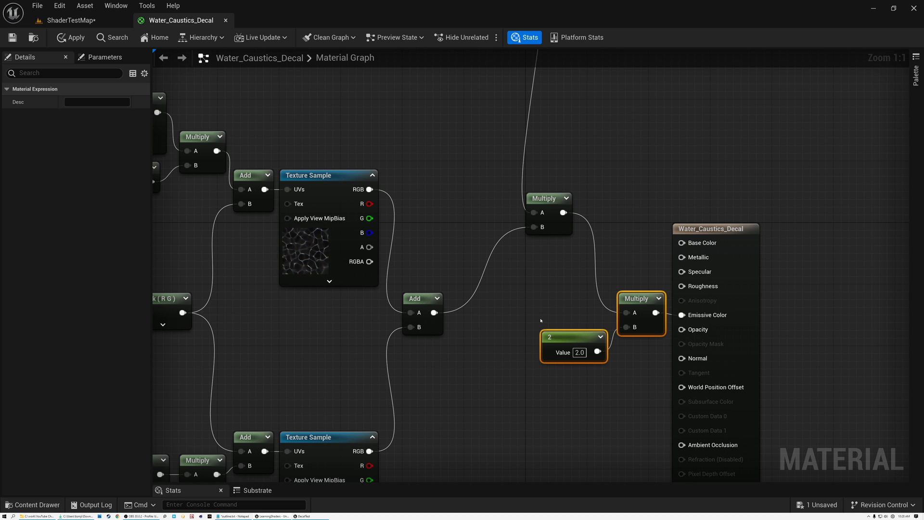
{"action": "right_click_drag", "start_coordinate": [541, 321], "coordinate": [677, 409]}
{"action": "left_click_drag", "start_coordinate": [319, 168], "coordinate": [858, 349]}
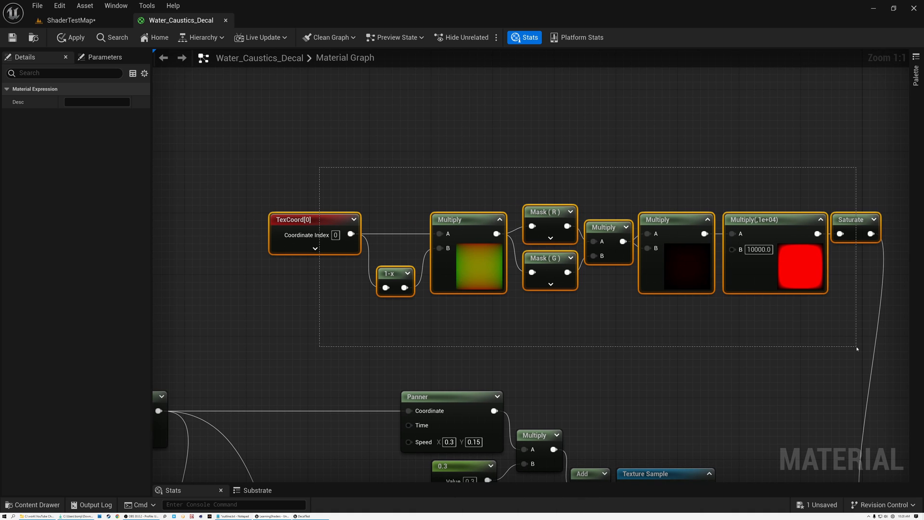
{"action": "left_click_drag", "start_coordinate": [671, 233], "coordinate": [603, 233]}
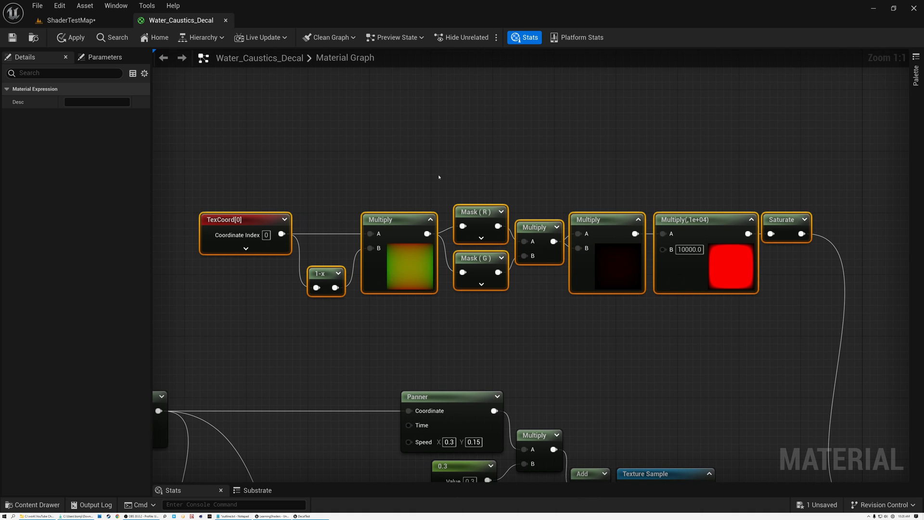
Review the edge mask chain, the position-derived normal nodes from Absolute World Position to Normalize, and the overall material graph.
{"action": "left_click", "coordinate": [352, 174]}
{"action": "left_click_drag", "start_coordinate": [206, 144], "coordinate": [770, 336]}
{"action": "left_click_drag", "start_coordinate": [240, 155], "coordinate": [796, 326]}
{"action": "right_click_drag", "start_coordinate": [629, 355], "coordinate": [673, 291]}
{"action": "scroll", "coordinate": [672, 292], "scroll_direction": "down", "scroll_amount": 3}
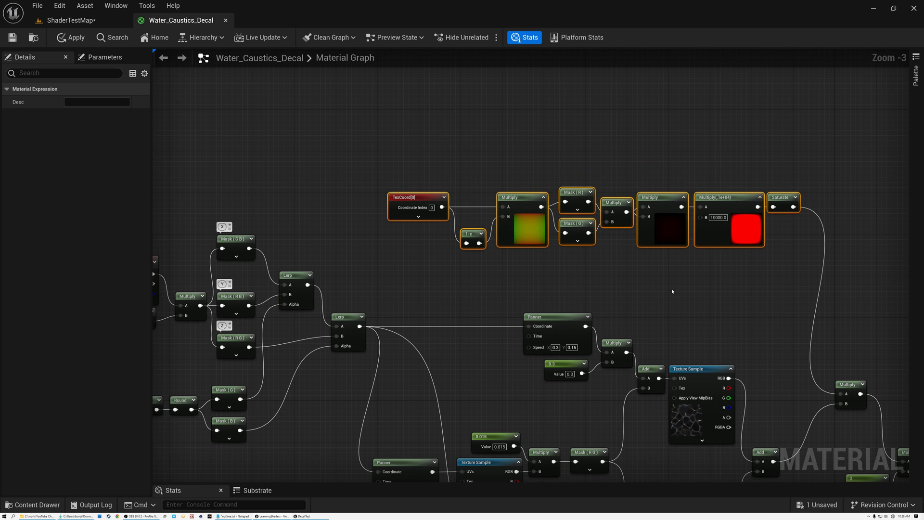
{"action": "right_click_drag", "start_coordinate": [654, 297], "coordinate": [886, 116]}
{"action": "right_click_drag", "start_coordinate": [472, 317], "coordinate": [729, 282]}
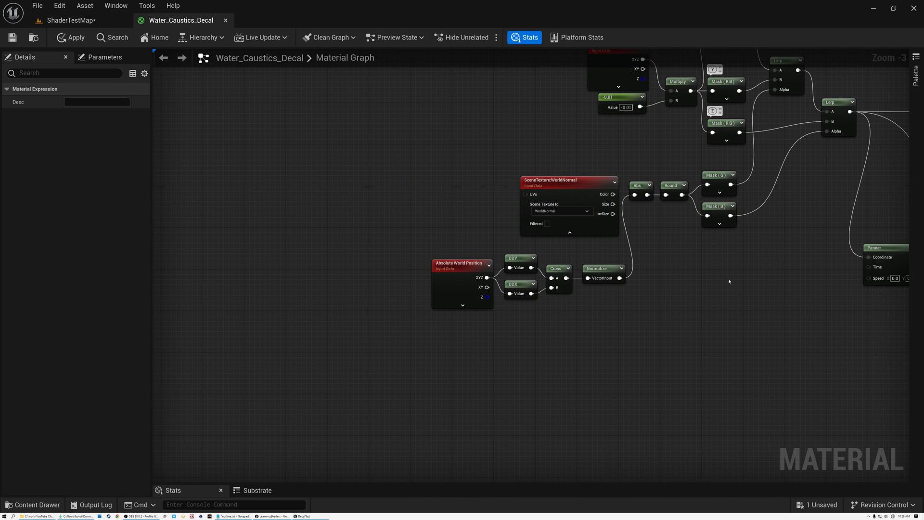
{"action": "scroll", "coordinate": [600, 288], "scroll_direction": "up", "scroll_amount": 6}
{"action": "left_click_drag", "start_coordinate": [629, 339], "coordinate": [291, 294]}
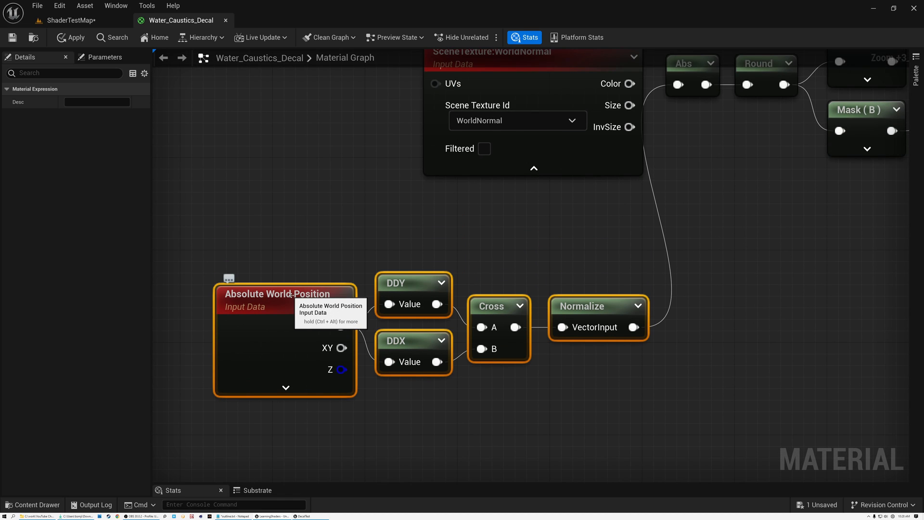
{"action": "left_click_drag", "start_coordinate": [298, 218], "coordinate": [597, 411]}
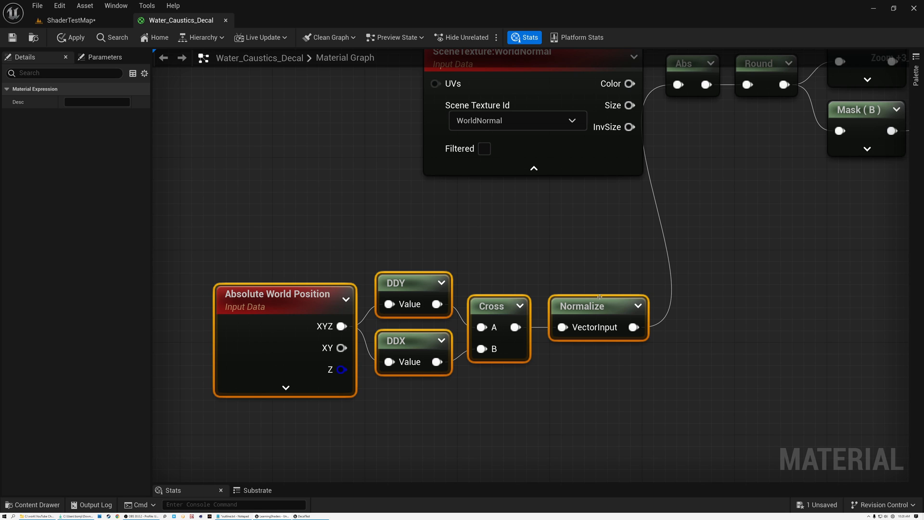
{"action": "scroll", "coordinate": [610, 338], "scroll_direction": "down", "scroll_amount": 4}
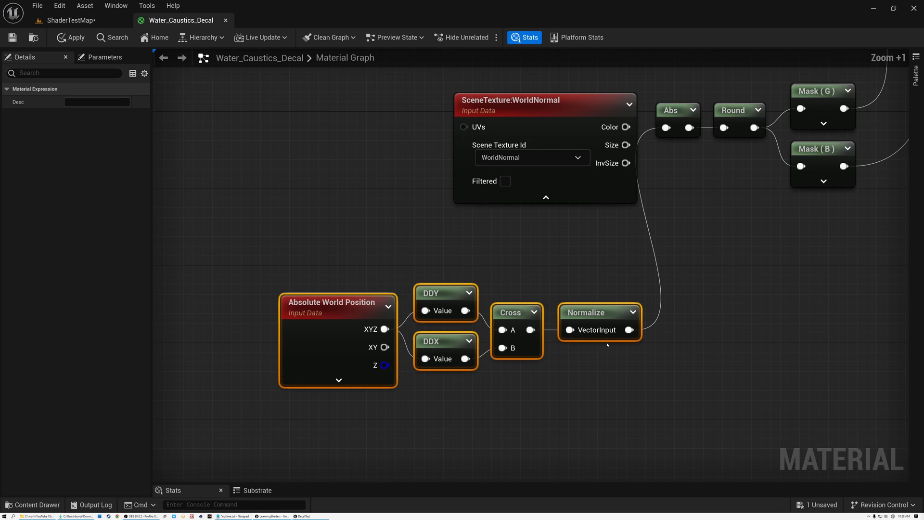
{"action": "scroll", "coordinate": [610, 339], "scroll_direction": "down", "scroll_amount": 3}
{"action": "right_click_drag", "start_coordinate": [704, 314], "coordinate": [249, 340]}
{"action": "scroll", "coordinate": [249, 339], "scroll_direction": "down", "scroll_amount": 3}
{"action": "right_click_drag", "start_coordinate": [311, 289], "coordinate": [419, 270]}
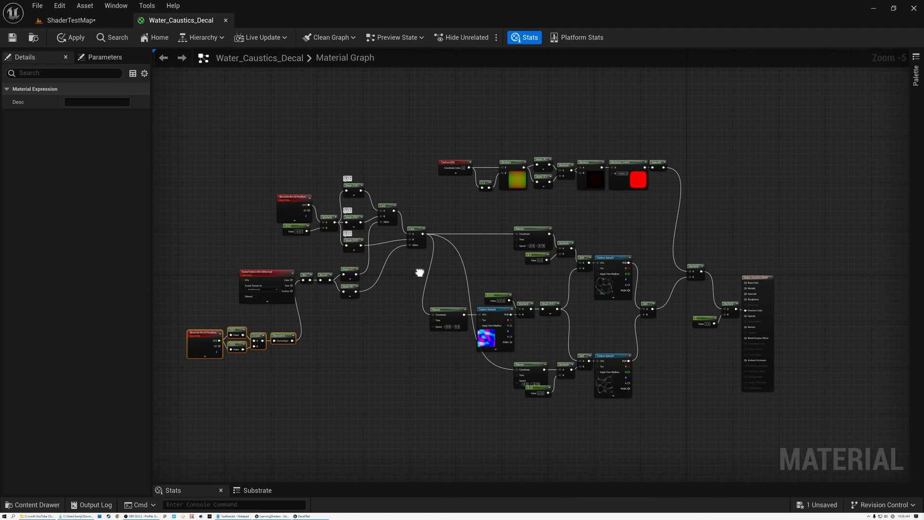
Save the Water_Caustics_Decal material and switch to the ShaderTestMap level.
{"action": "scroll", "coordinate": [484, 266], "scroll_direction": "up", "scroll_amount": 1}
{"action": "right_click_drag", "start_coordinate": [485, 264], "coordinate": [537, 248]}
{"action": "key", "text": "ctrl+s"}
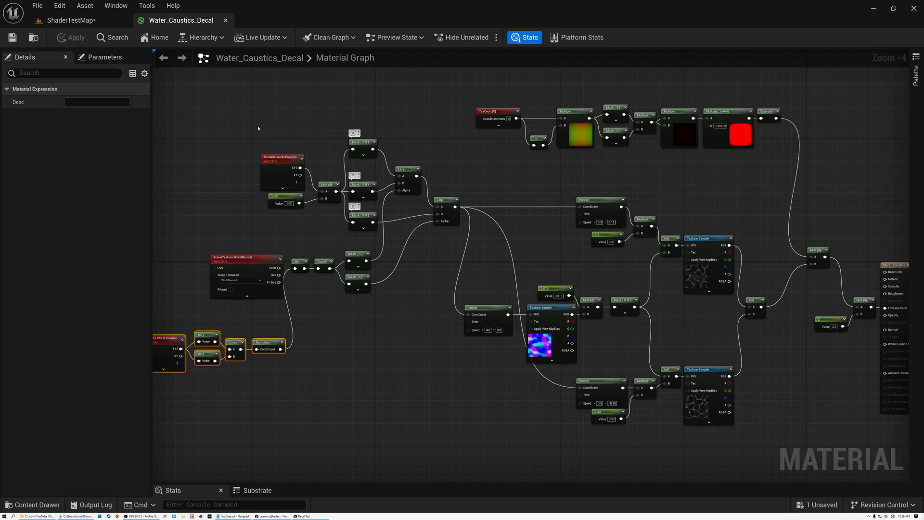
{"action": "left_click", "coordinate": [71, 20]}
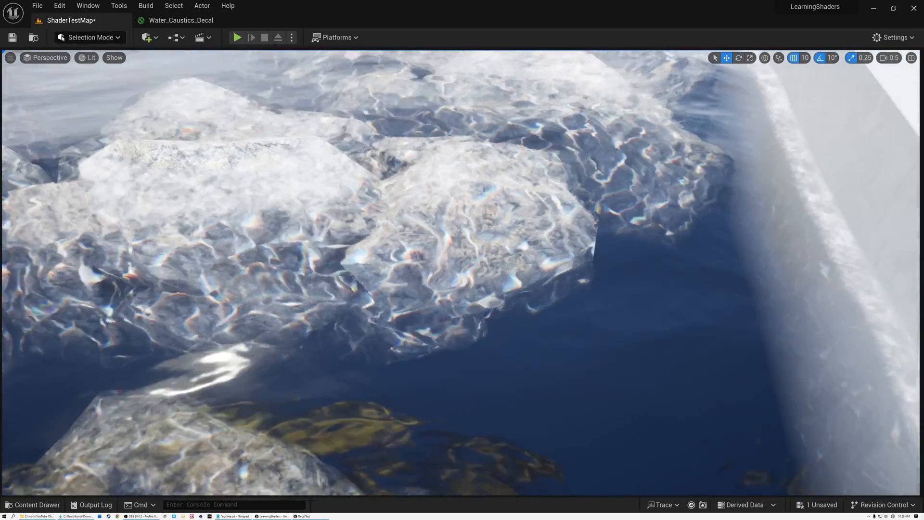
Inspect the caustics on the submerged rocks and around the pool from several camera angles.
{"action": "right_click_drag", "start_coordinate": [462, 273], "coordinate": [533, 227]}
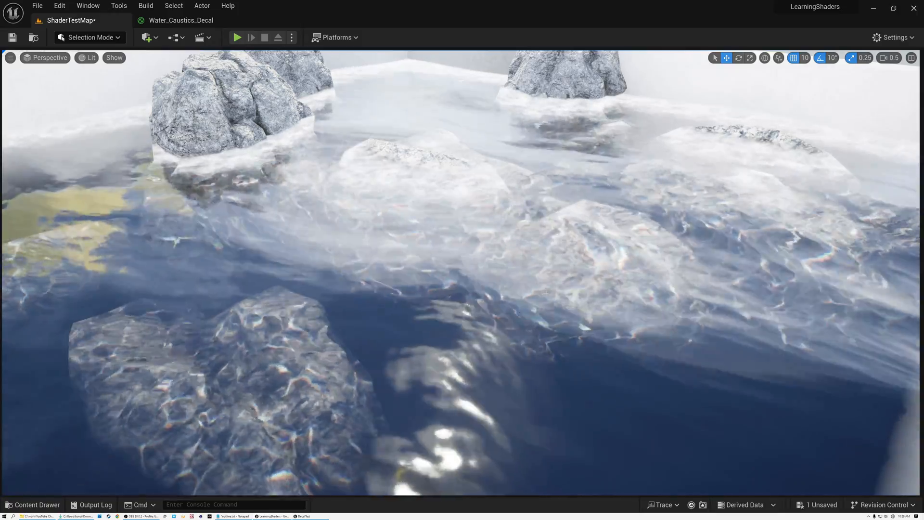
{"action": "right_click_drag", "start_coordinate": [461, 272], "coordinate": [356, 240]}
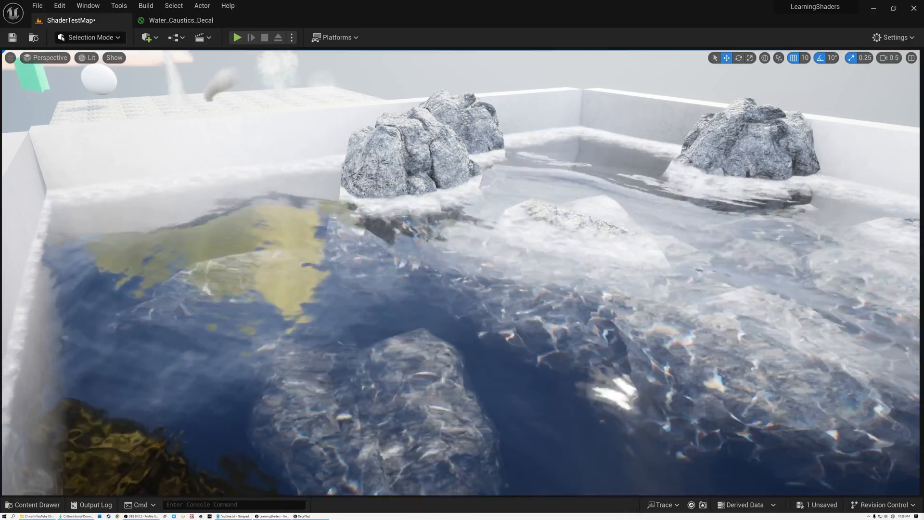
{"action": "right_click_drag", "start_coordinate": [461, 273], "coordinate": [491, 272]}
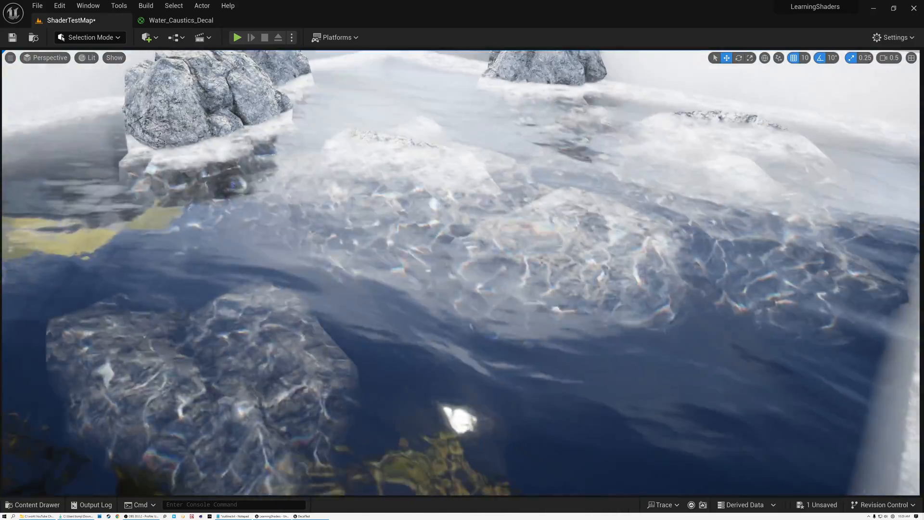
{"action": "key", "text": "s"}
{"action": "key", "text": "w"}
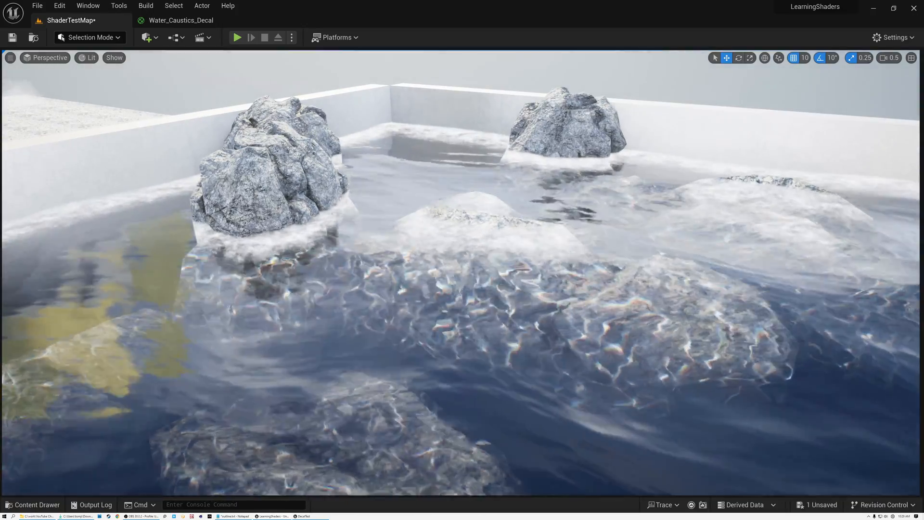